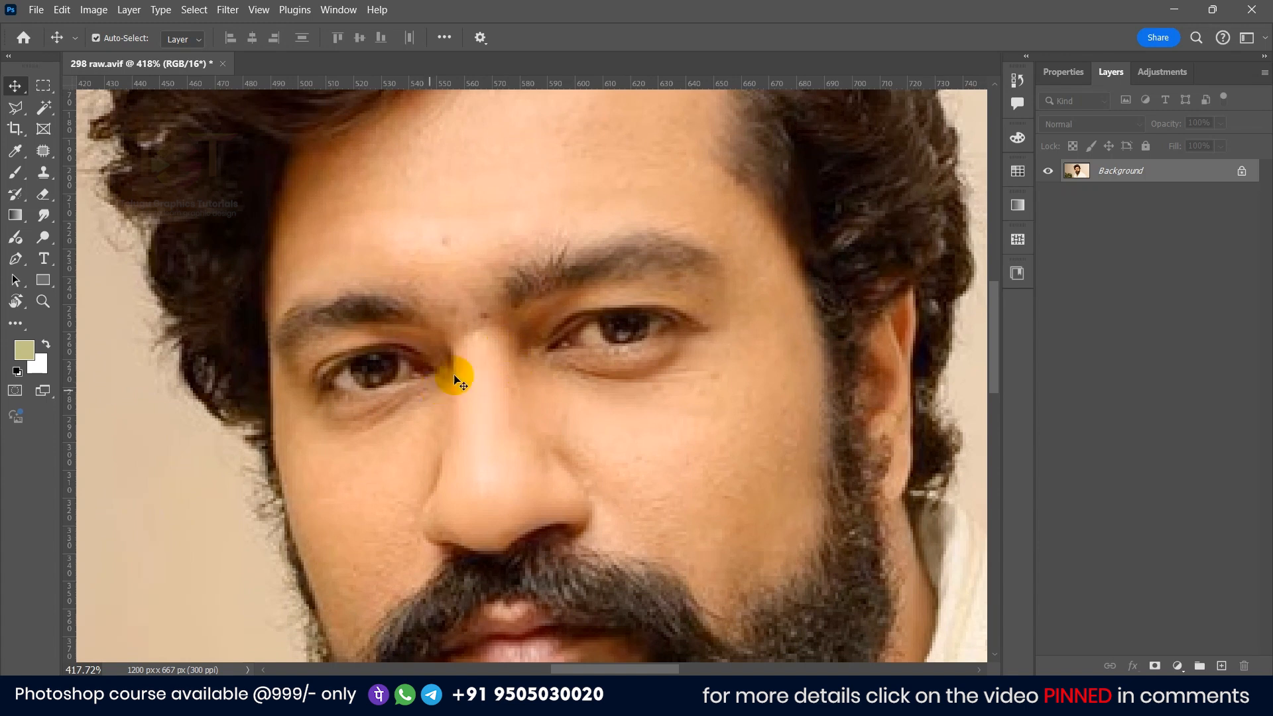
Step: Sharpen the photo with Unsharp Mask at 35% amount, 4.0 px radius and threshold 0
scroll(462, 398, "down", 1)
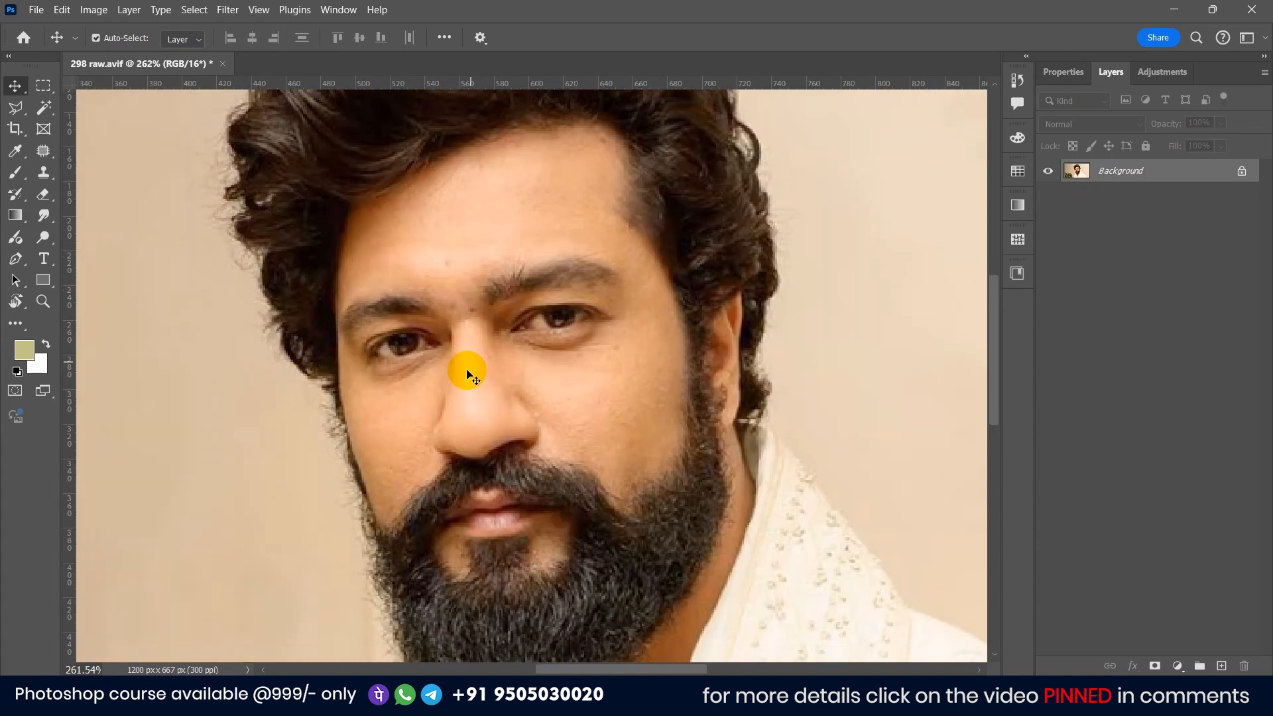
scroll(467, 325, "down", 1)
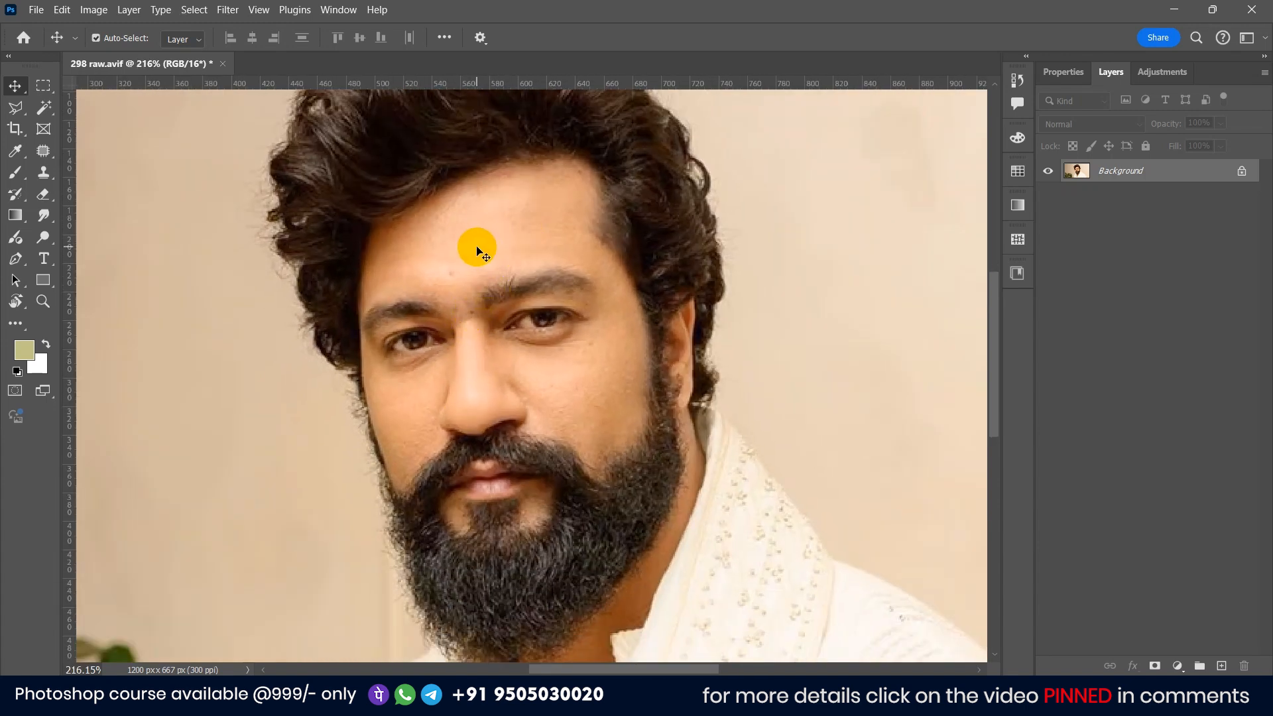
scroll(477, 248, "down", 1)
left_click(96, 9)
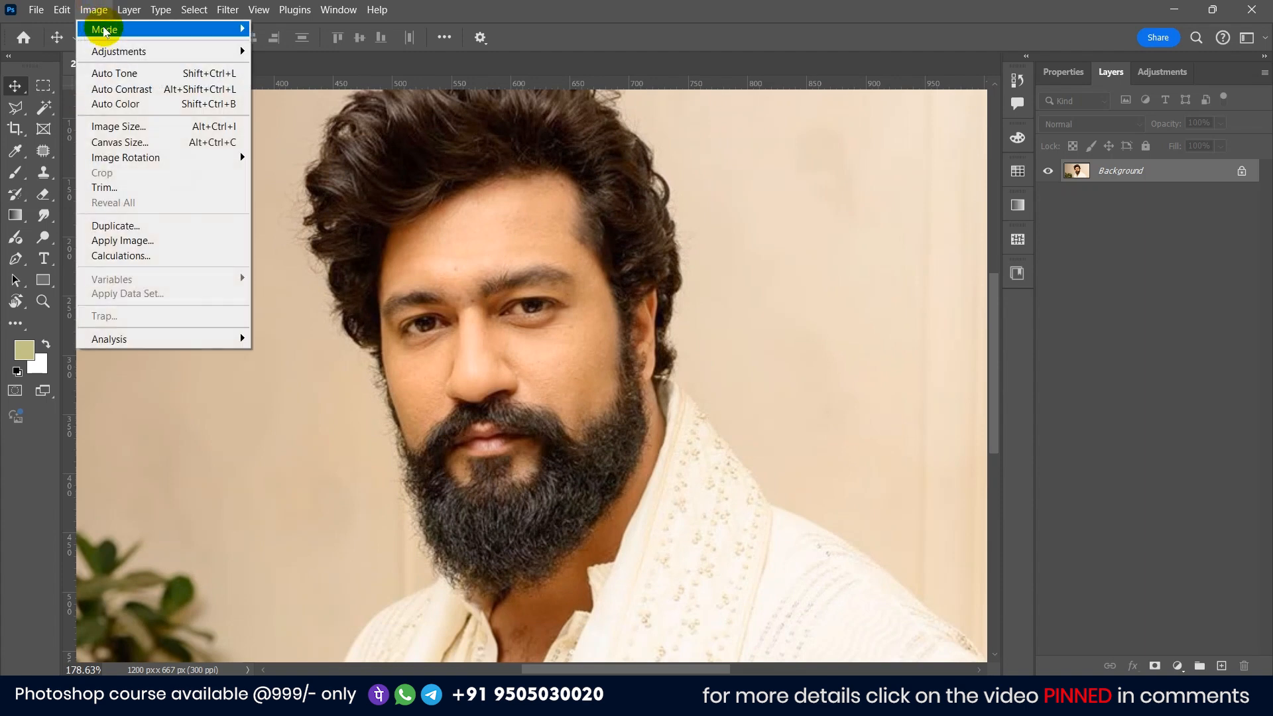
mouse_move(224, 12)
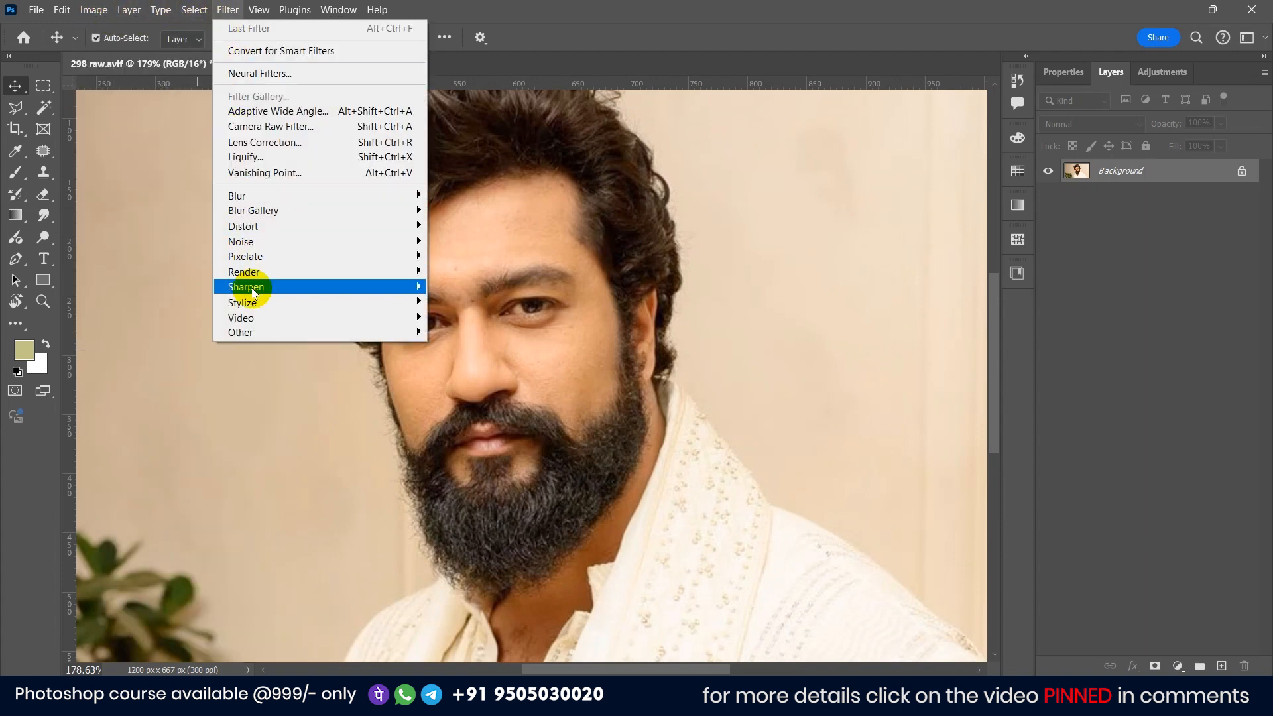
mouse_move(250, 287)
left_click(488, 346)
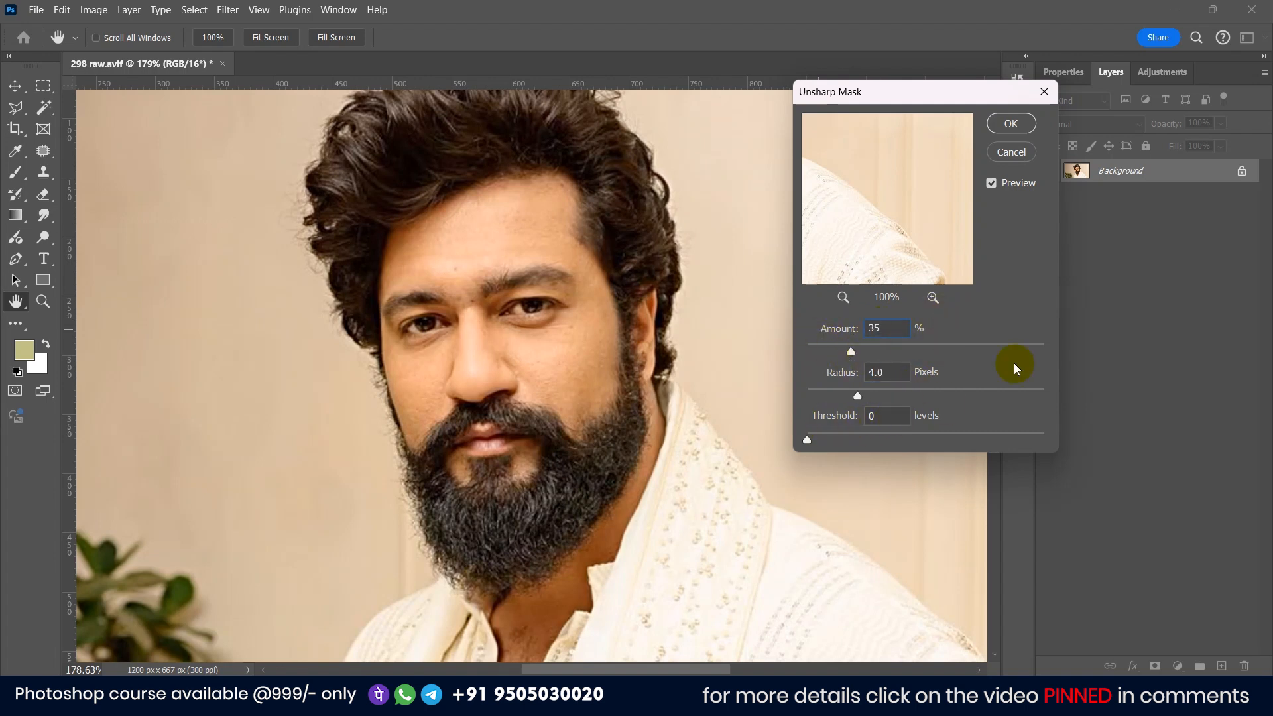
left_click(1011, 124)
Step: Remove the small spots on the forehead with the Spot Healing Brush
scroll(464, 345, "up", 5)
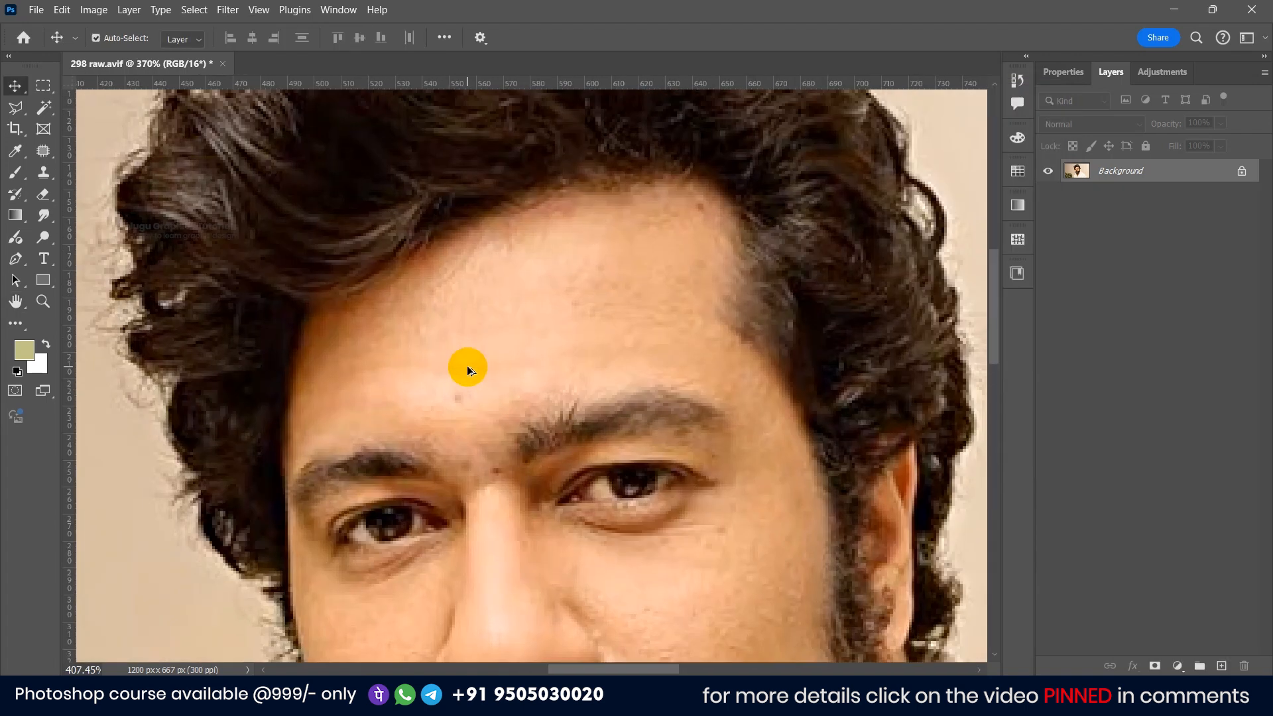
left_click(42, 152)
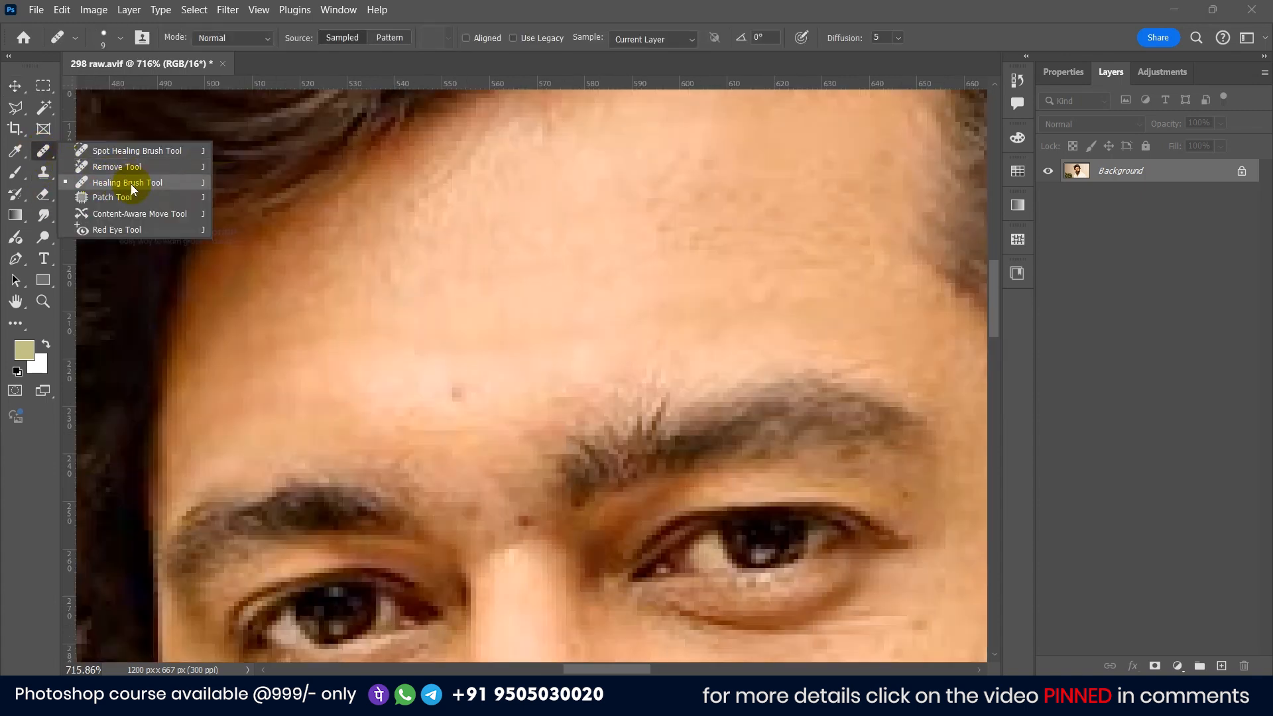
left_click(127, 152)
left_click_drag(440, 393, 439, 393)
scroll(581, 334, "down", 2)
left_click(647, 241)
Step: Heal the blemishes on the cheeks and under the eyes with the Spot Healing Brush
scroll(613, 395, "down", 3)
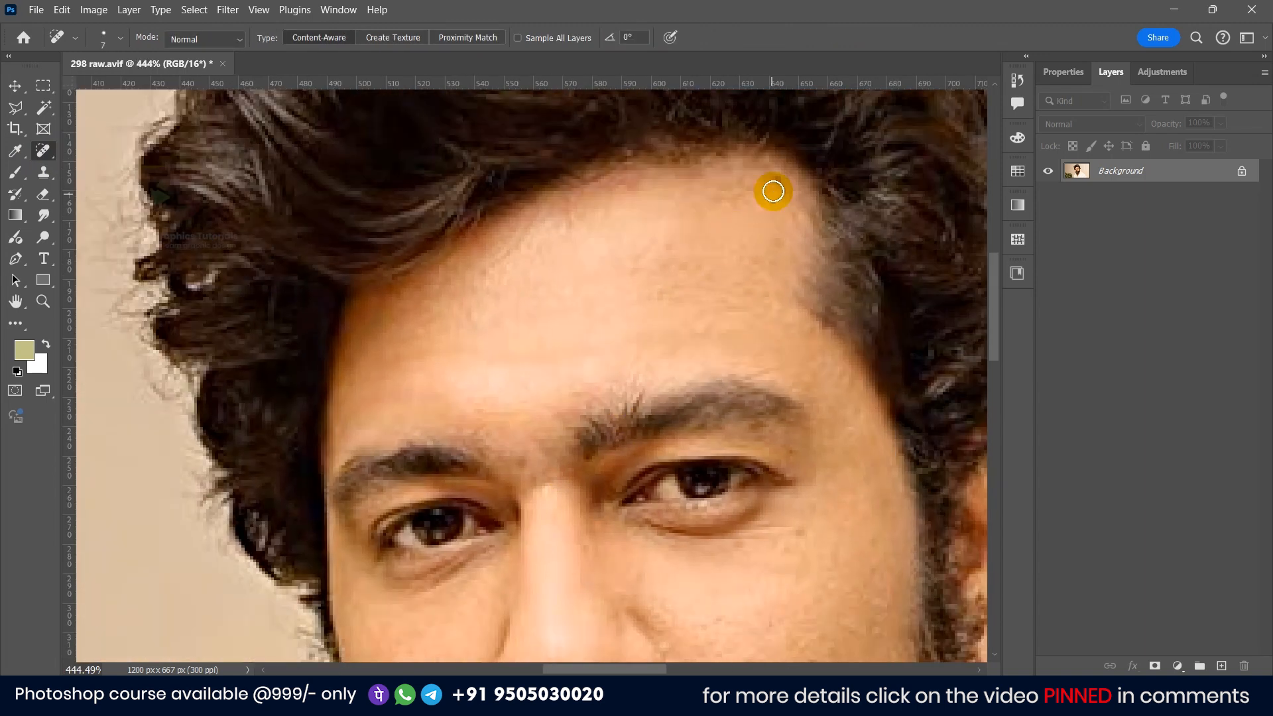
left_click(799, 528)
left_click_drag(700, 594, 626, 342)
left_click(686, 378)
left_click(645, 371)
left_click(710, 365)
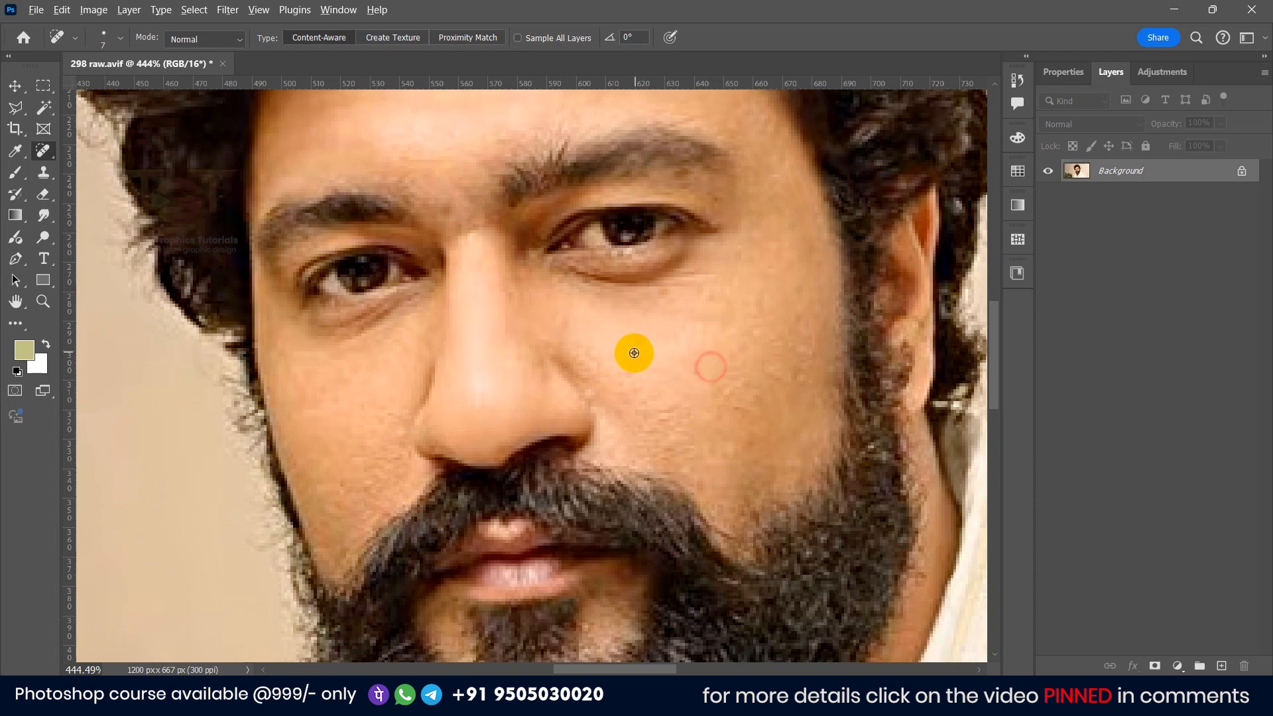
scroll(621, 339, "down", 3)
scroll(543, 216, "up", 1)
left_click_drag(596, 202, 557, 273)
key("v")
Step: Select the person automatically using Select Subject with the Quick Selection tool
scroll(549, 264, "down", 3)
scroll(548, 262, "down", 2)
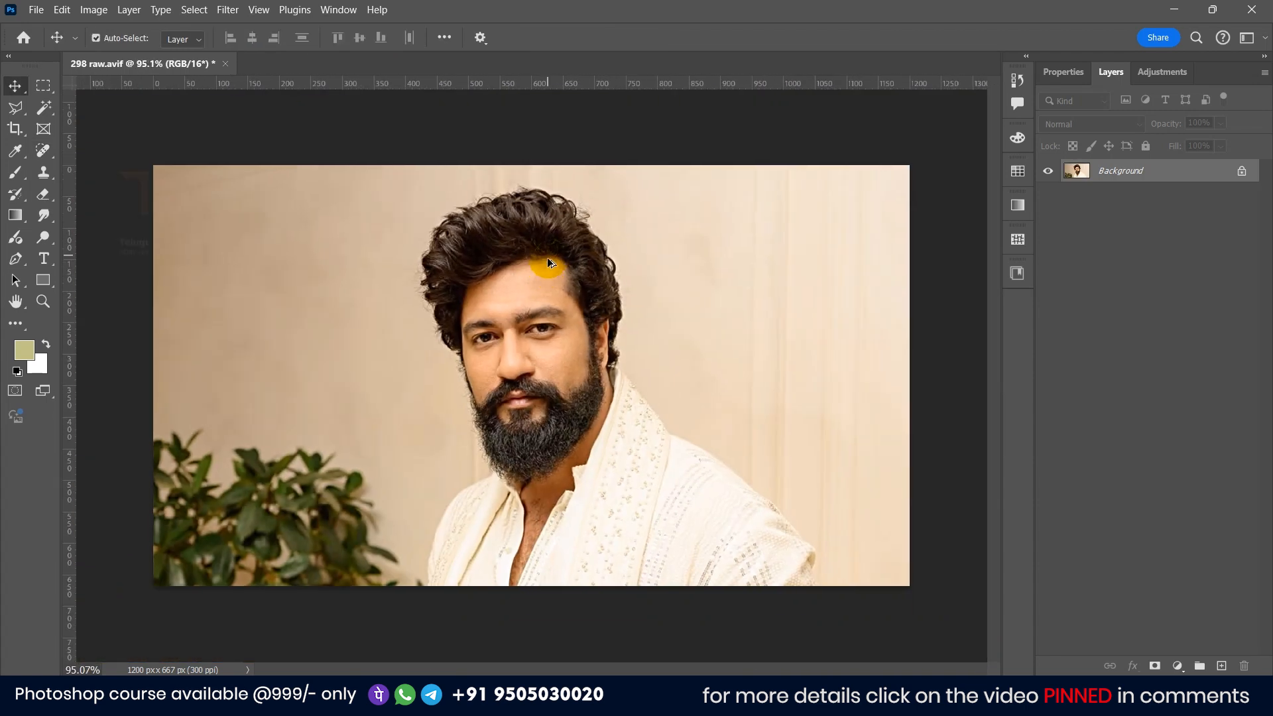
scroll(547, 259, "up", 1)
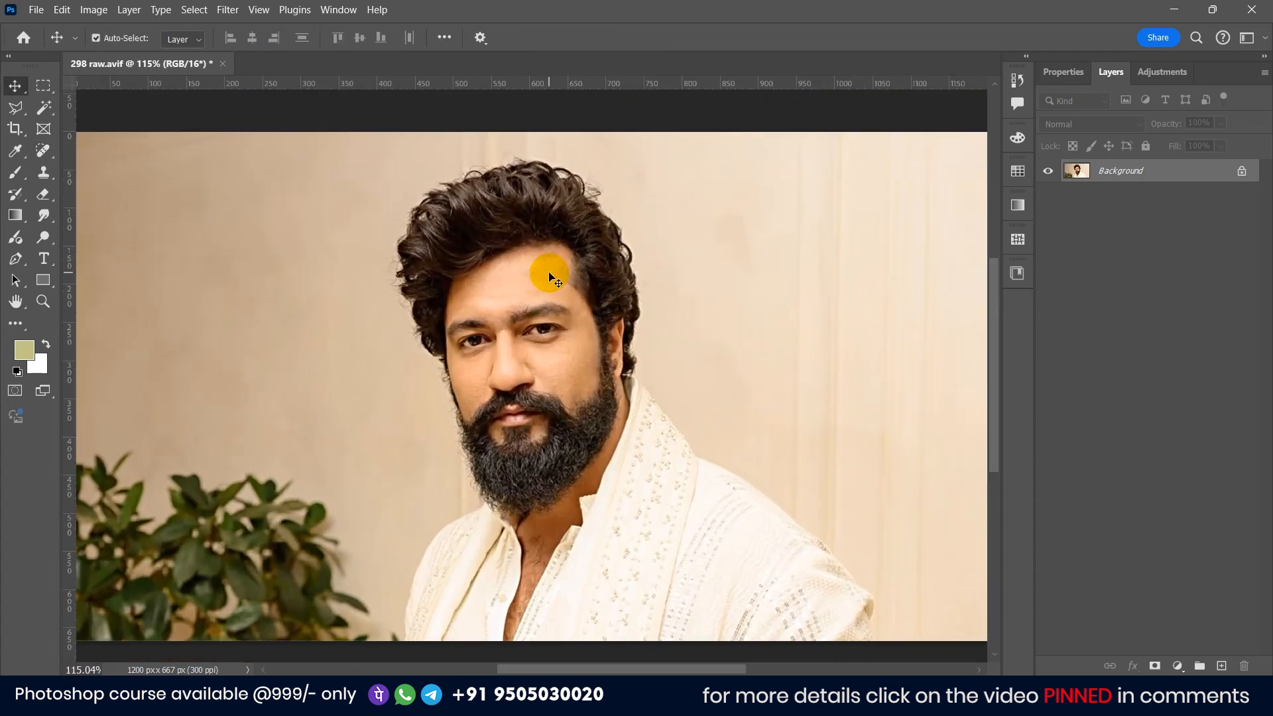
left_click(38, 109)
left_click(98, 123)
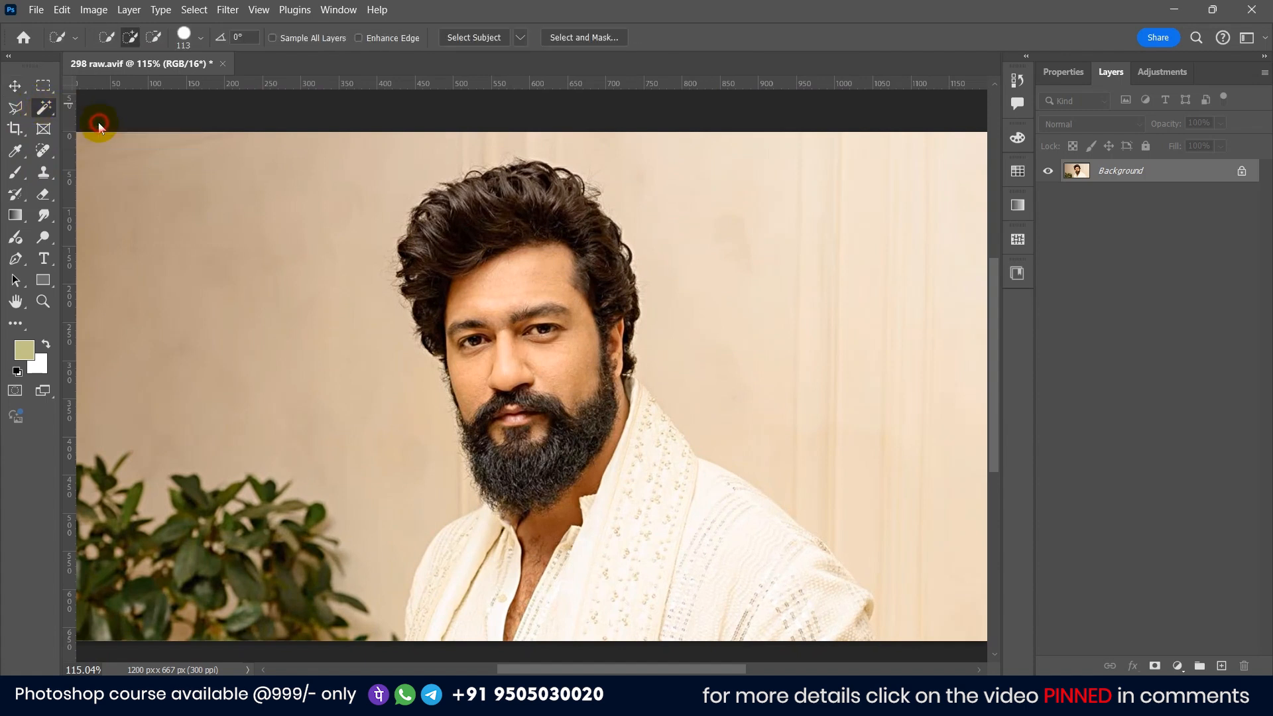
left_click(473, 38)
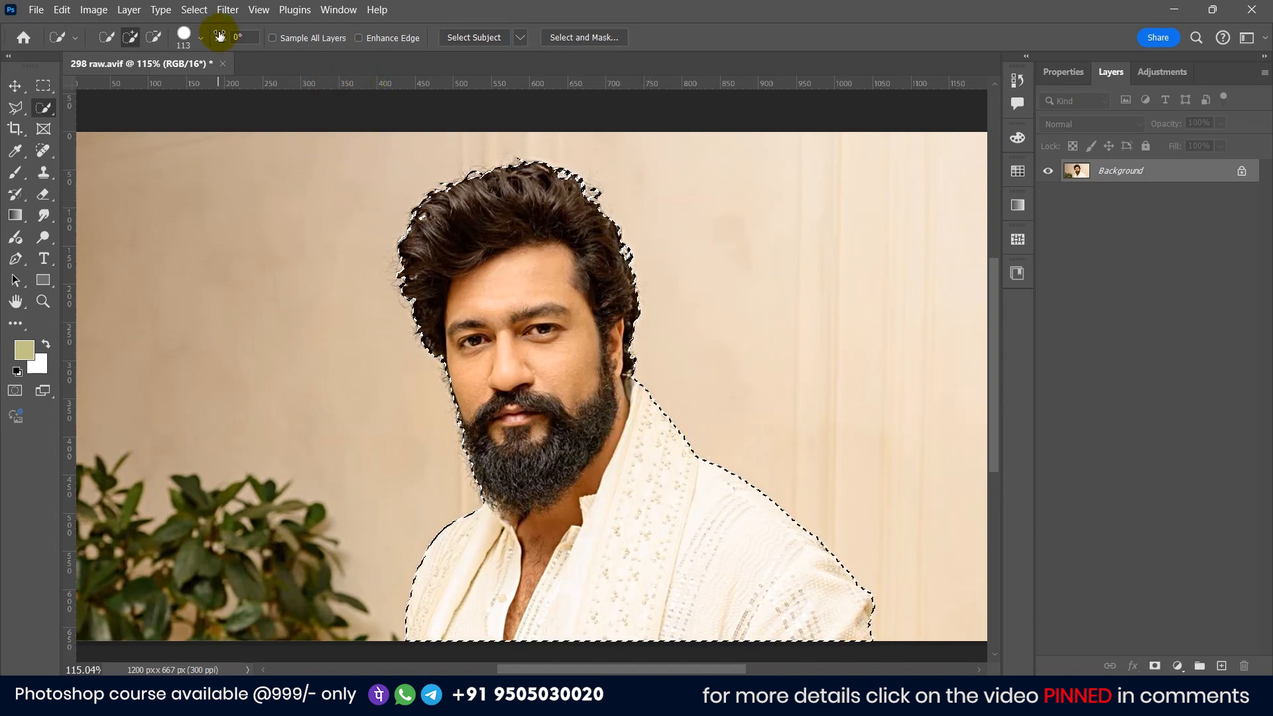
Step: Open Select and Mask and set Smooth to 4 and Feather to 0.2 px
left_click(565, 40)
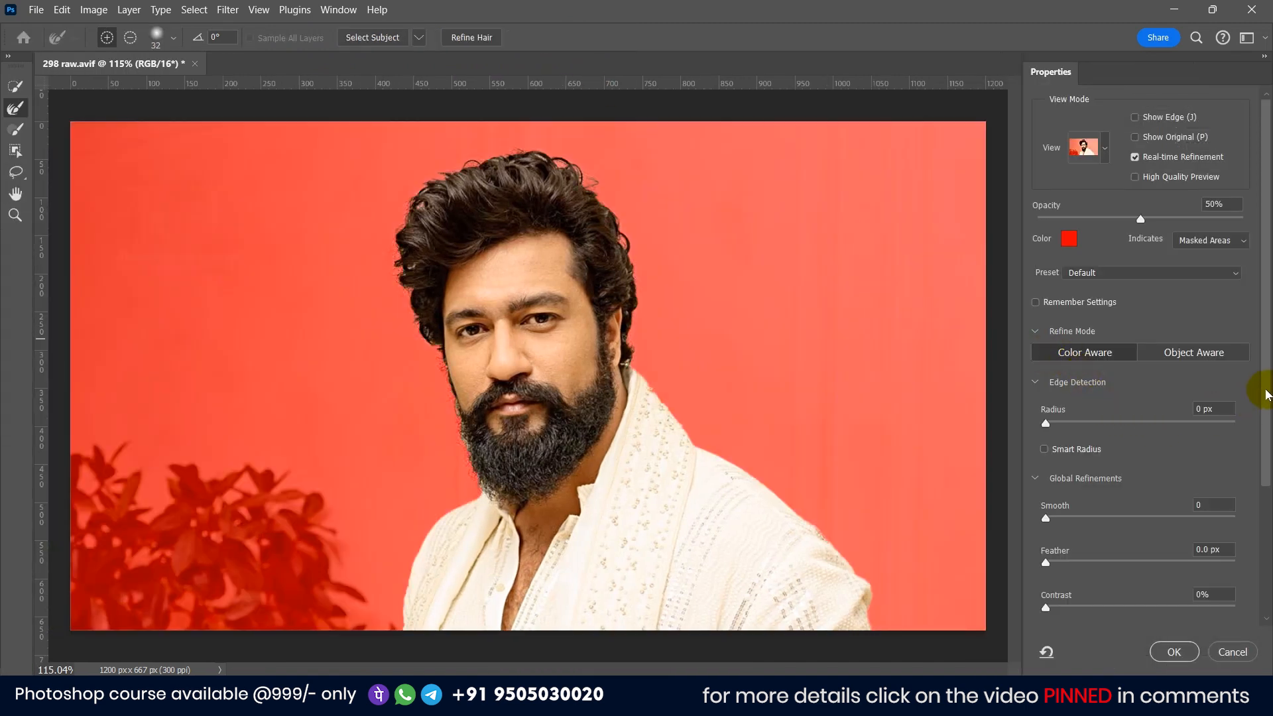
left_click_drag(1053, 521, 1055, 521)
left_click_drag(1265, 477, 1268, 523)
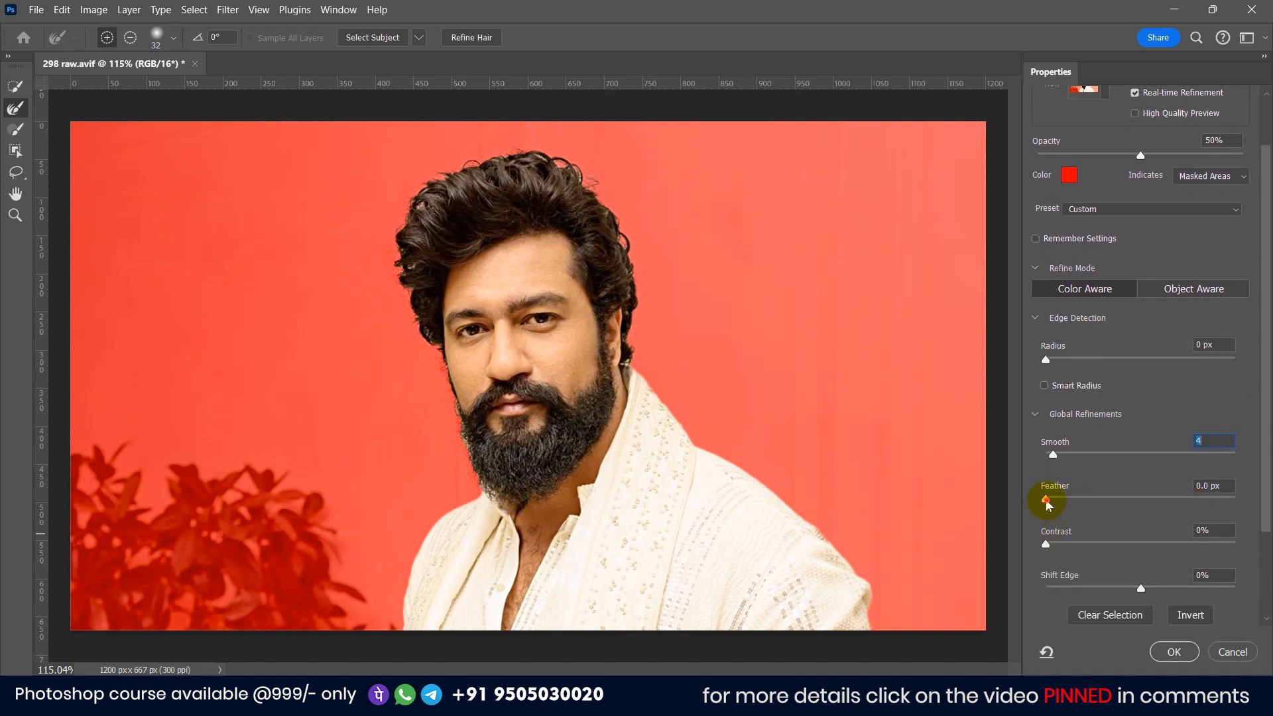
left_click_drag(1053, 504, 1049, 504)
Step: Enable Decontaminate Colors at 100% and output the selection to a new layer with layer mask
scroll(1057, 535, "down", 3)
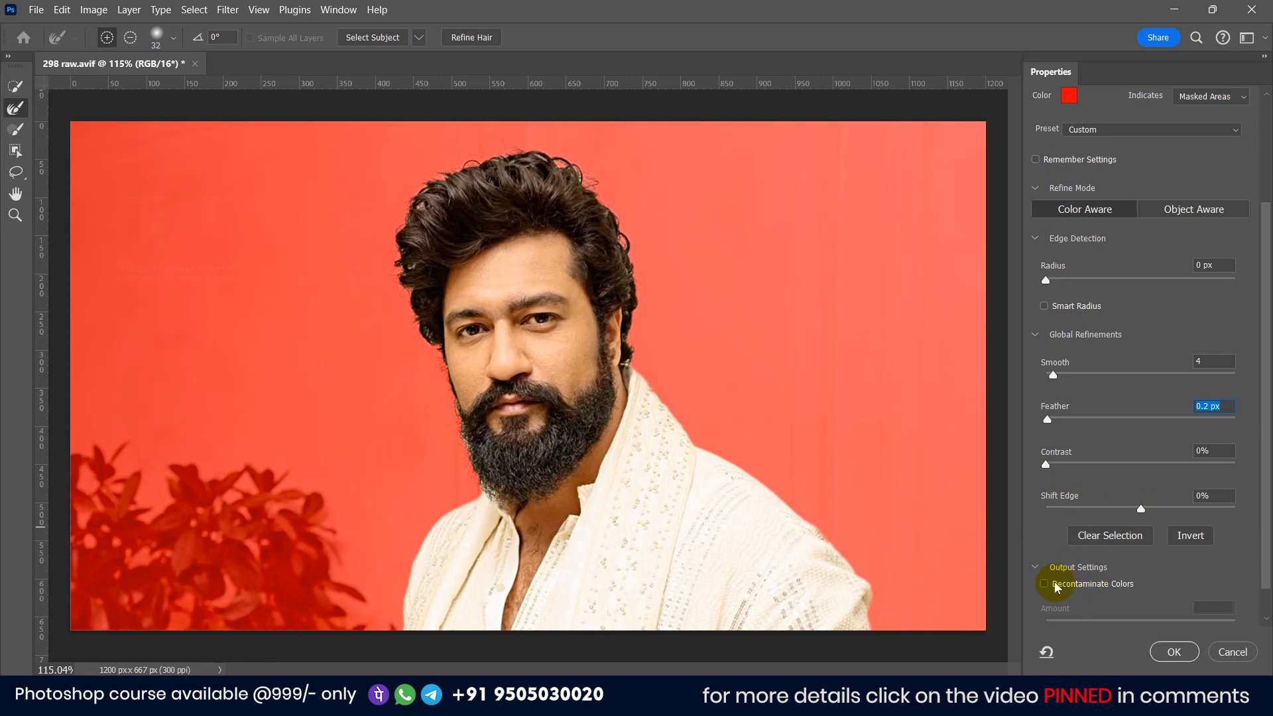
left_click(1045, 585)
scroll(1128, 603, "down", 1)
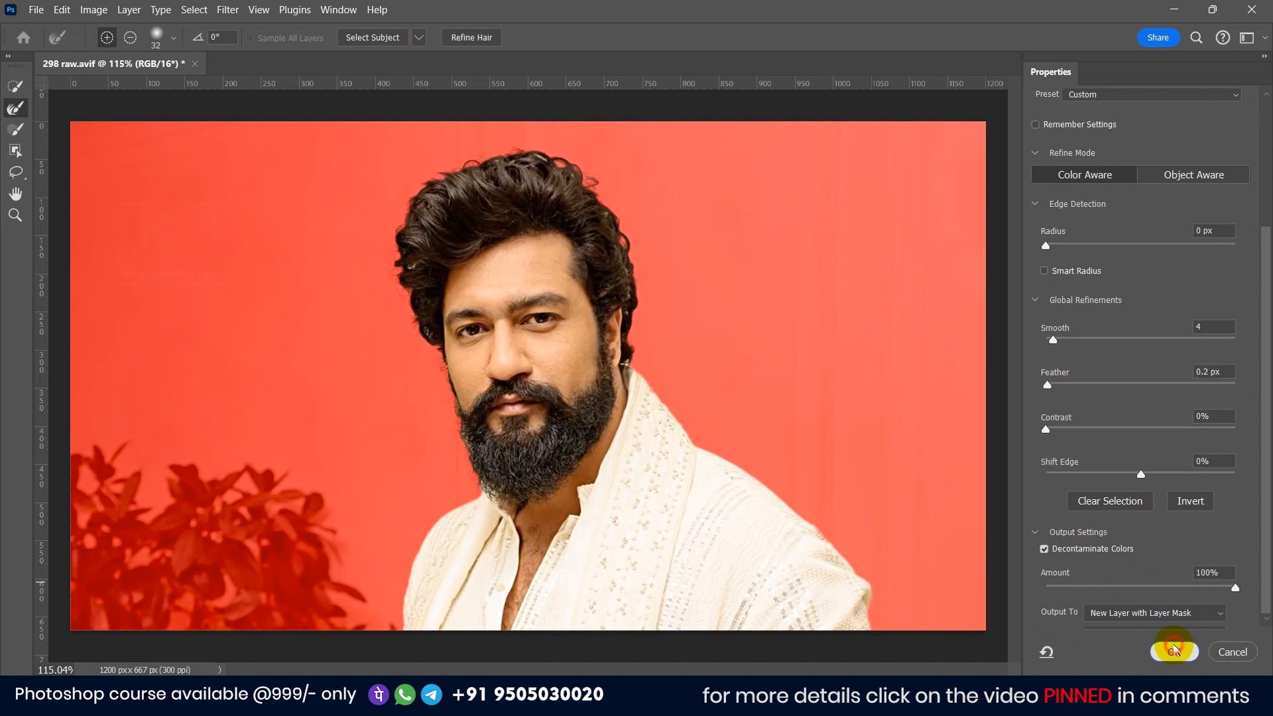
left_click(1174, 650)
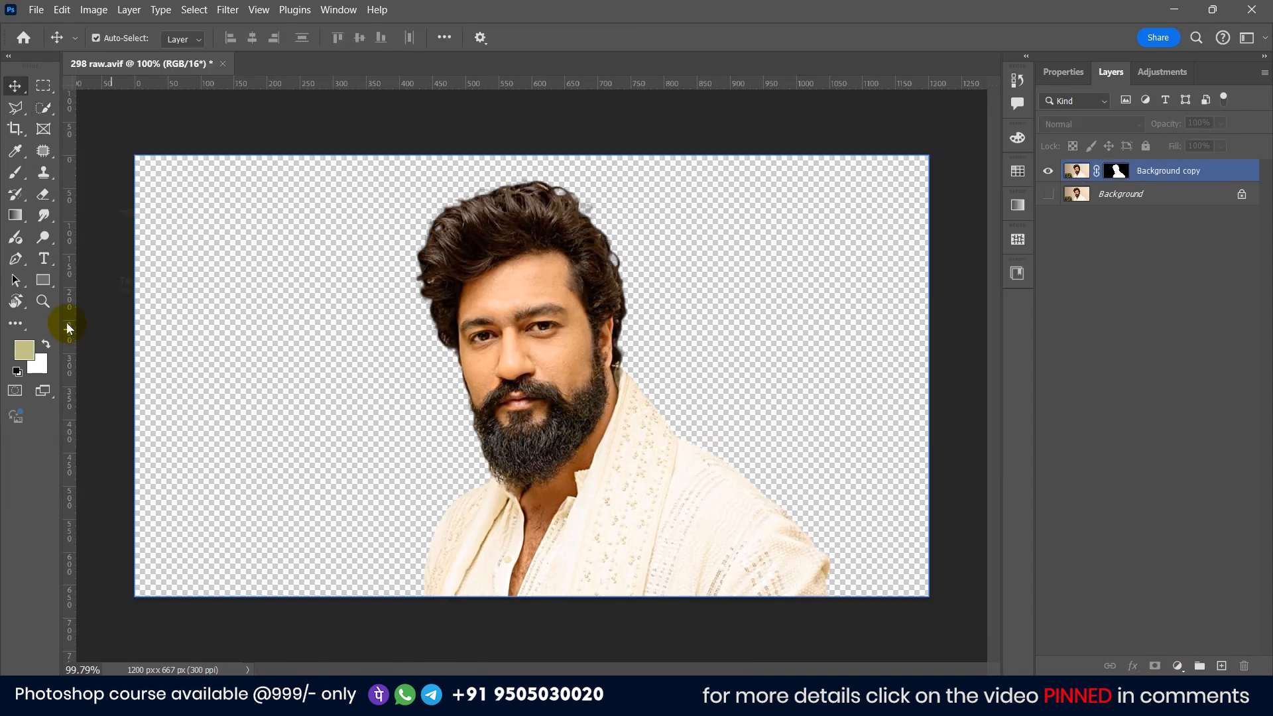
Step: Extend the canvas with the Crop tool upward, downward and rightward to about 1222 × 800 px
left_click(14, 135)
scroll(554, 221, "down", 2)
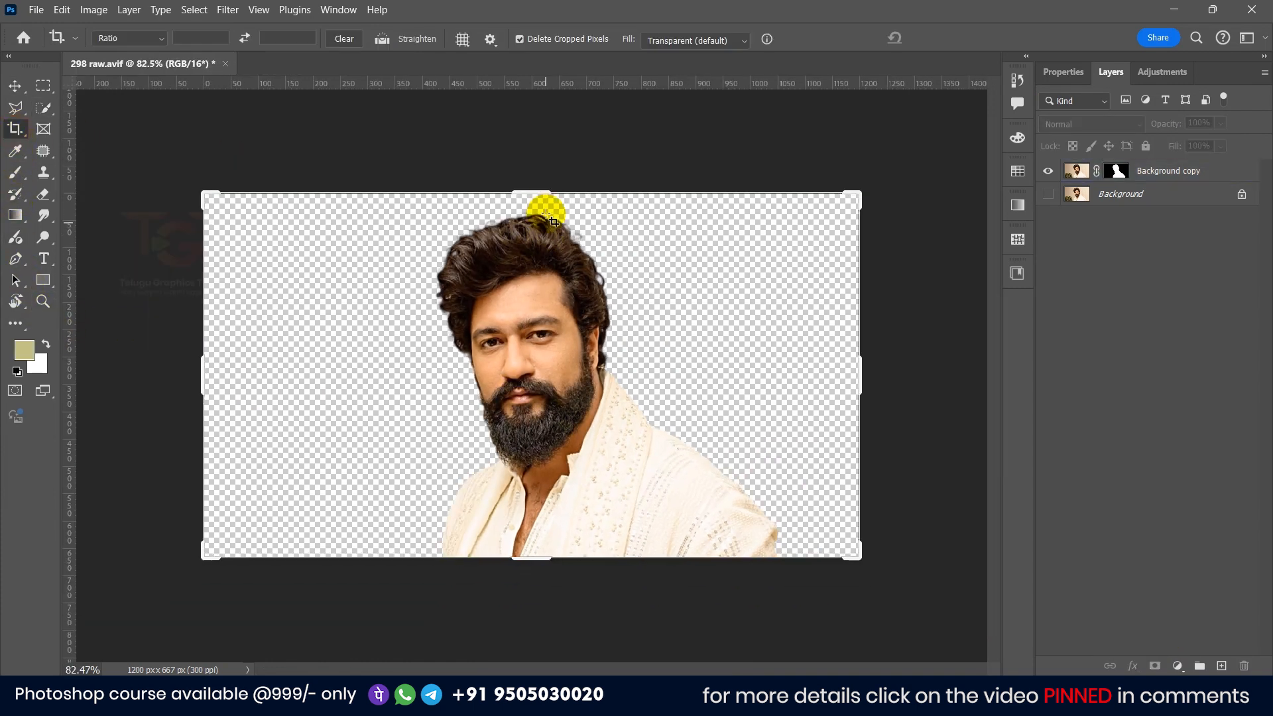
mouse_move(537, 186)
left_mouse_down()
mouse_move(528, 161)
mouse_move(528, 175)
left_mouse_up()
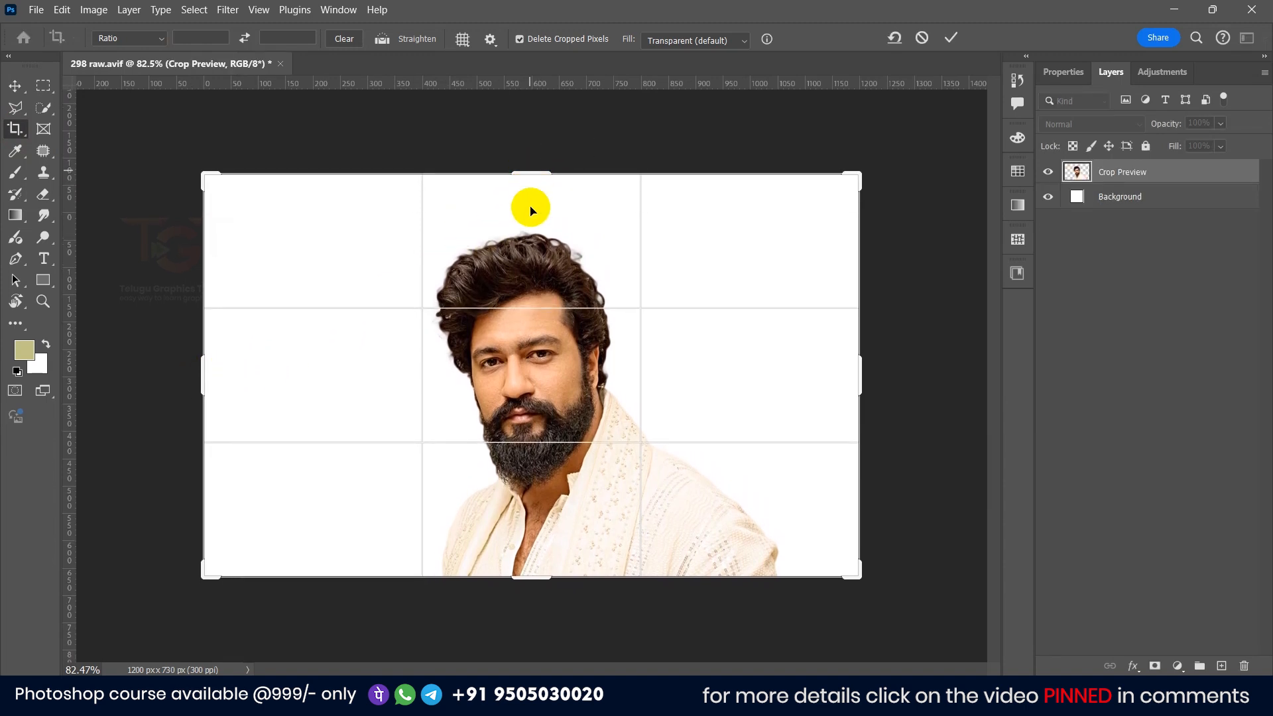
left_click_drag(529, 594, 534, 597)
left_click_drag(854, 410, 867, 380)
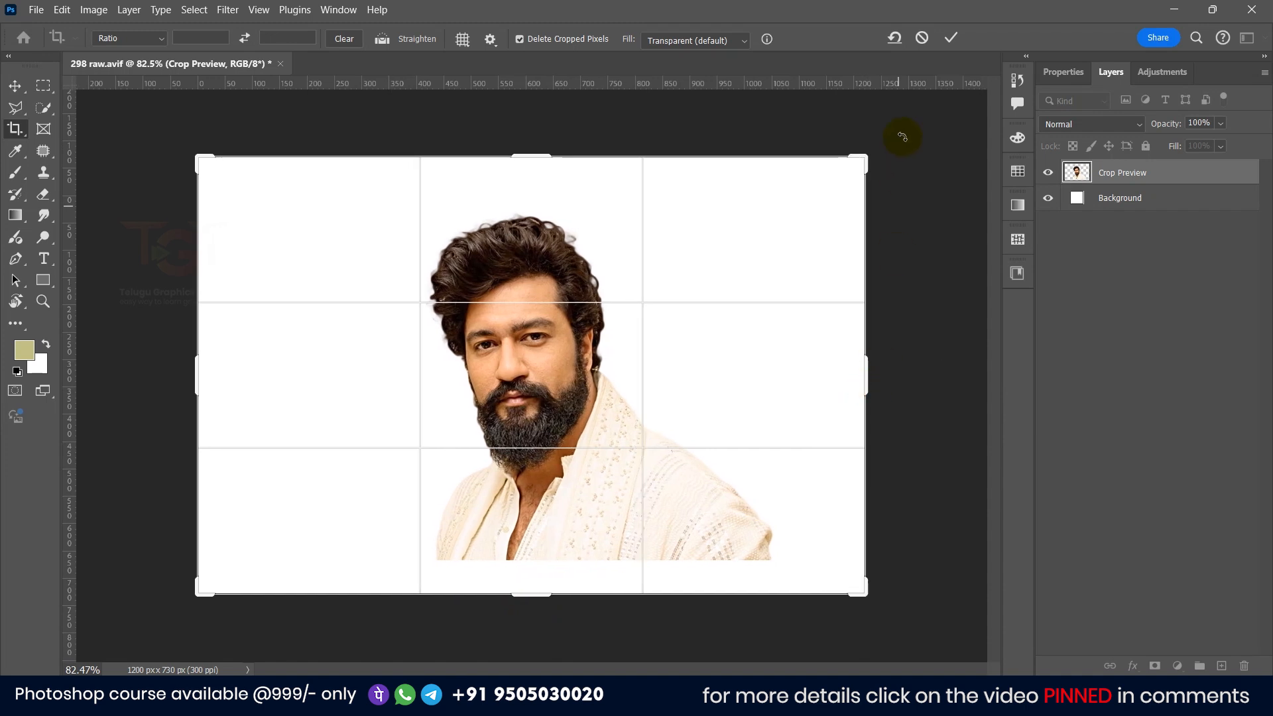
left_click(947, 39)
Step: Add a Solid Color fill layer above the Background with color #ffc492
left_click(13, 81)
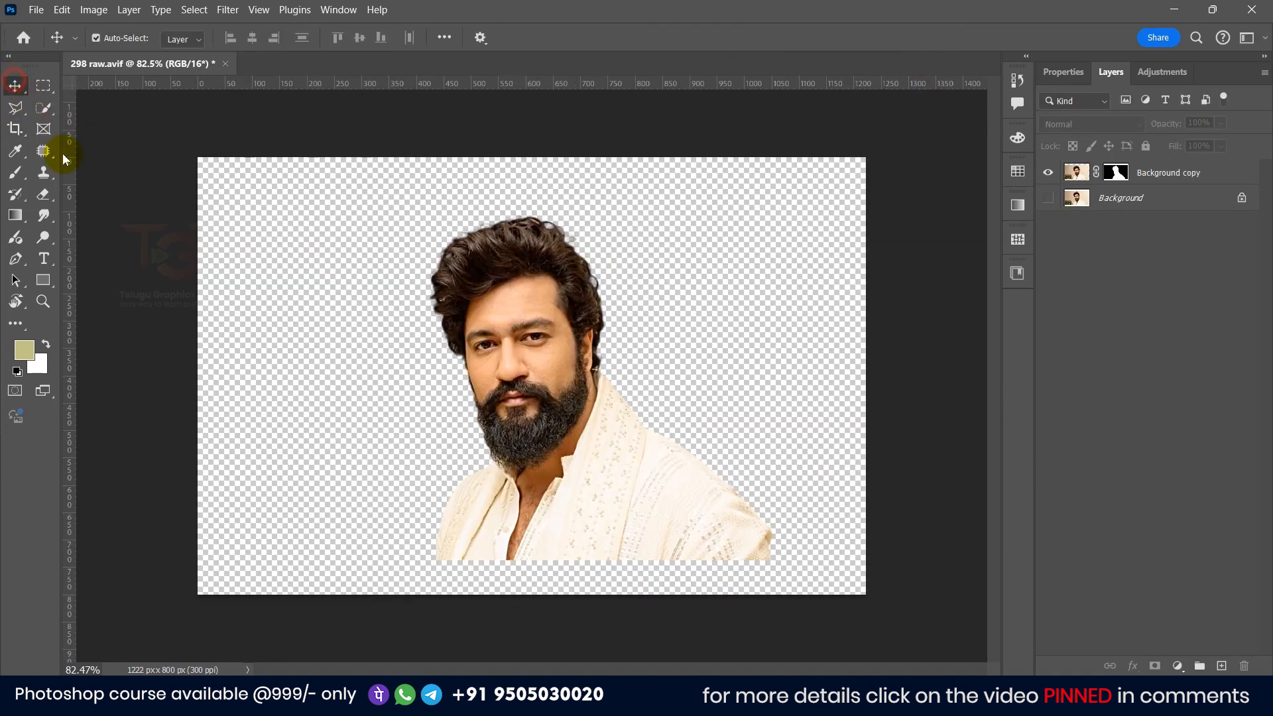
left_click(1157, 198)
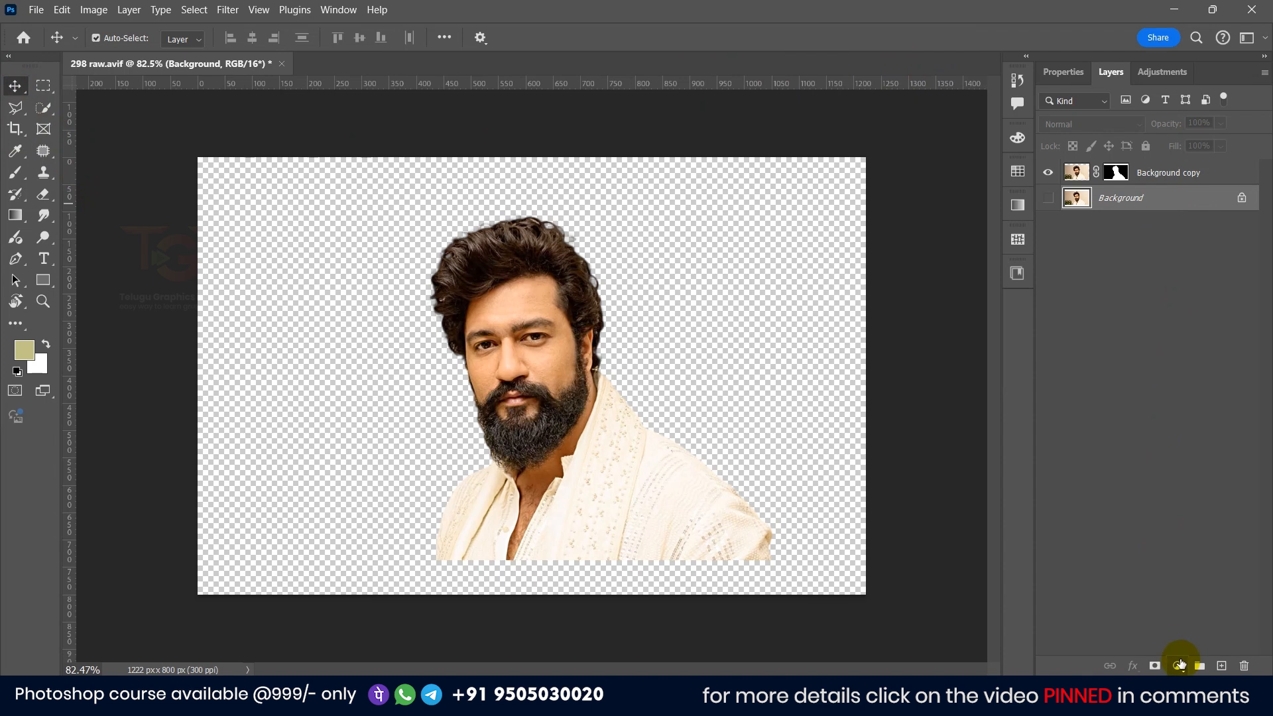
left_click(1178, 665)
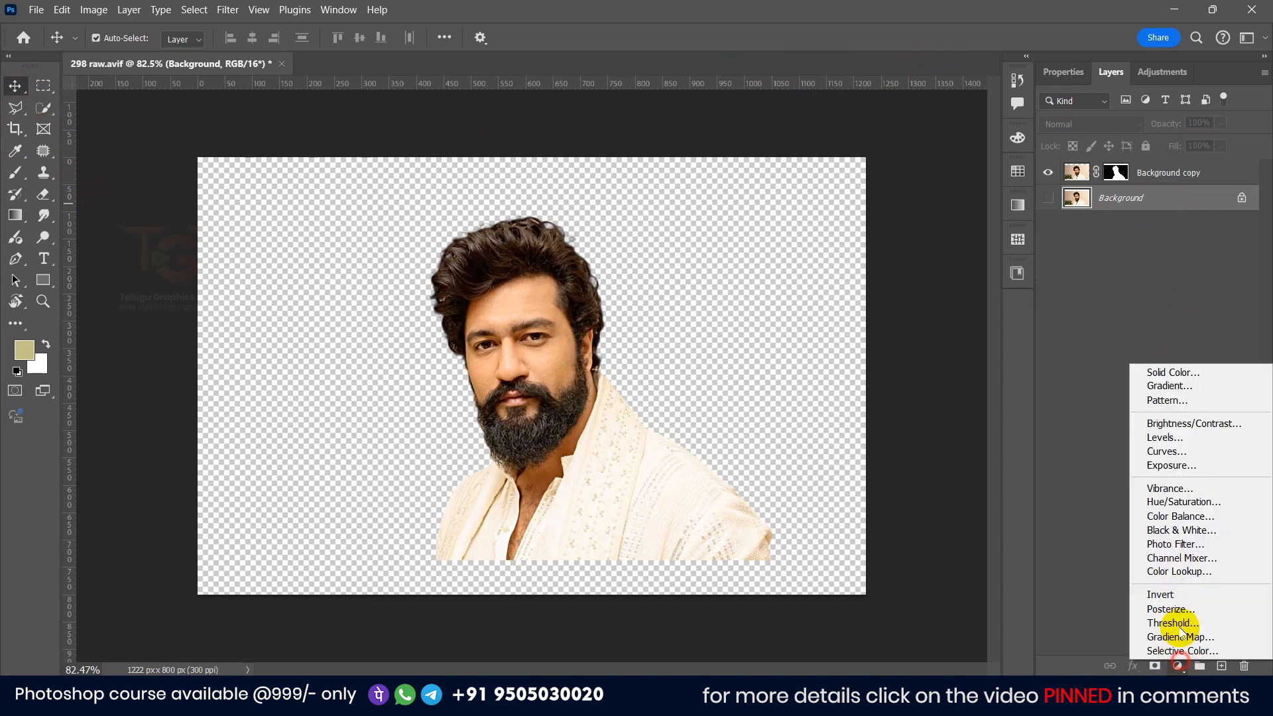
left_click(1181, 378)
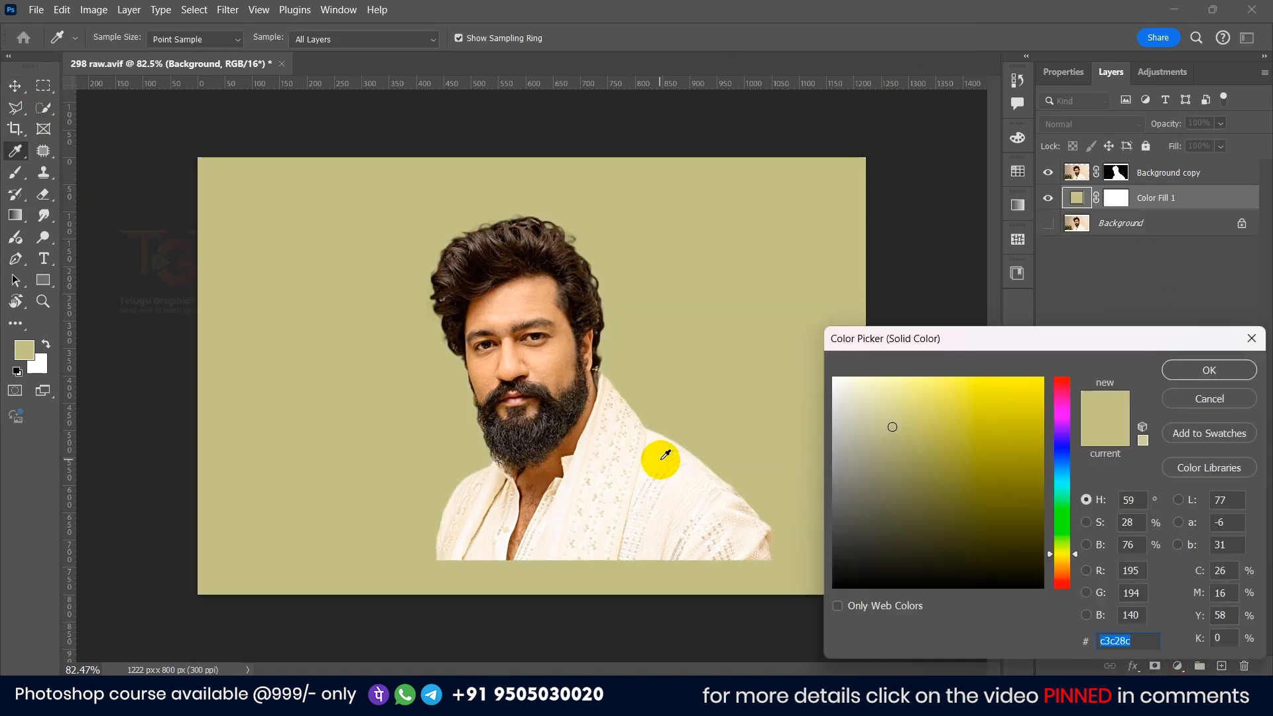
left_click(663, 461)
mouse_move(904, 380)
left_mouse_down()
mouse_move(923, 378)
mouse_move(912, 375)
left_mouse_up()
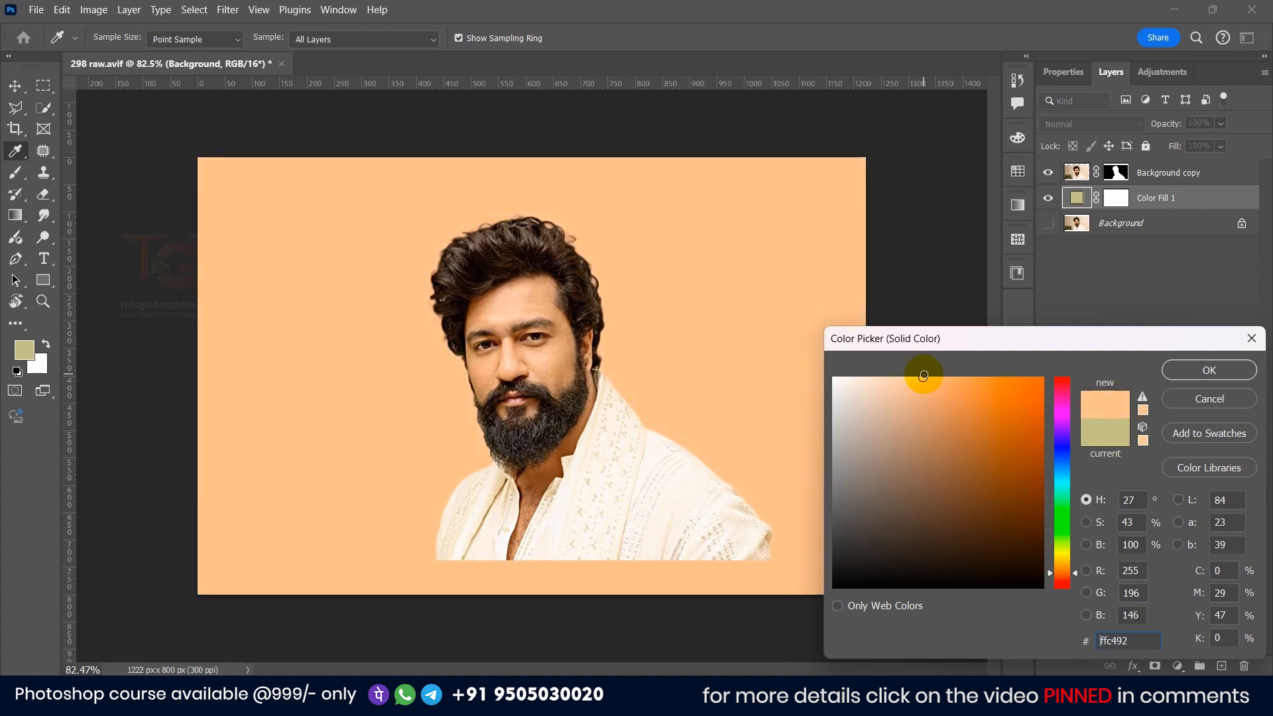
left_click(1183, 376)
Step: Duplicate the Background copy cutout layer
key("v")
left_click(530, 301)
scroll(507, 276, "up", 2)
scroll(507, 275, "up", 1)
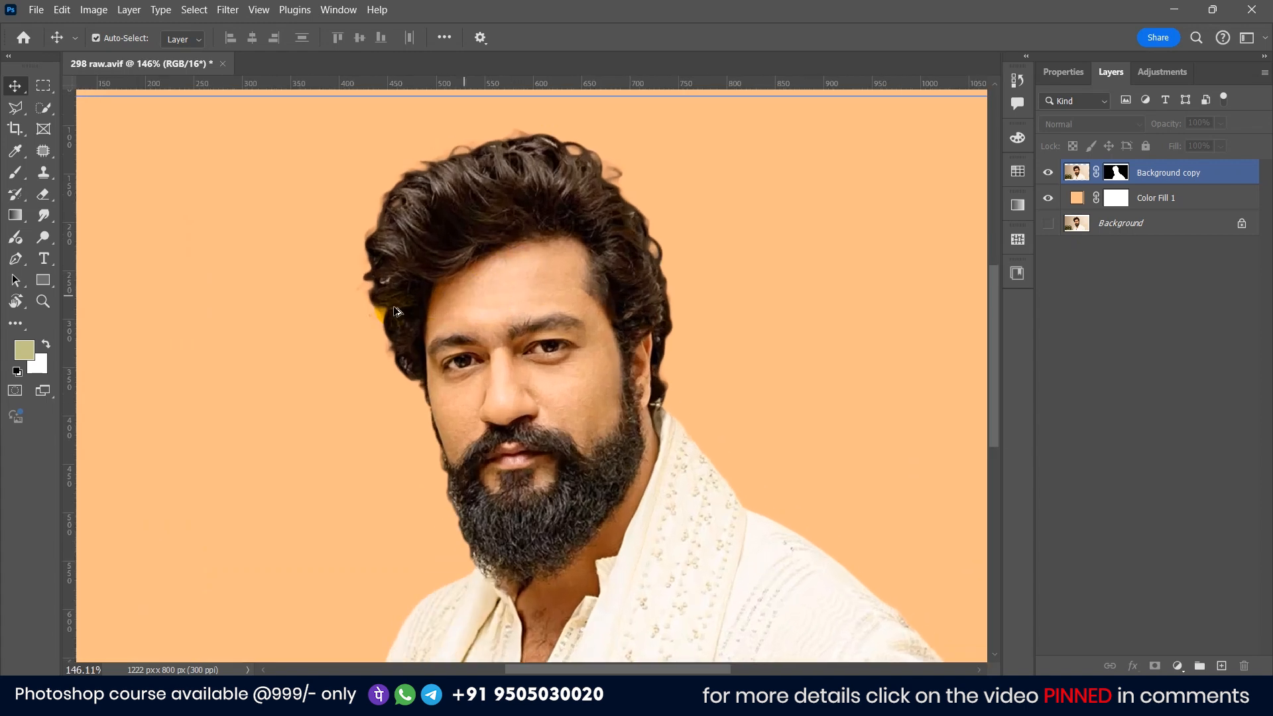
left_click(45, 214)
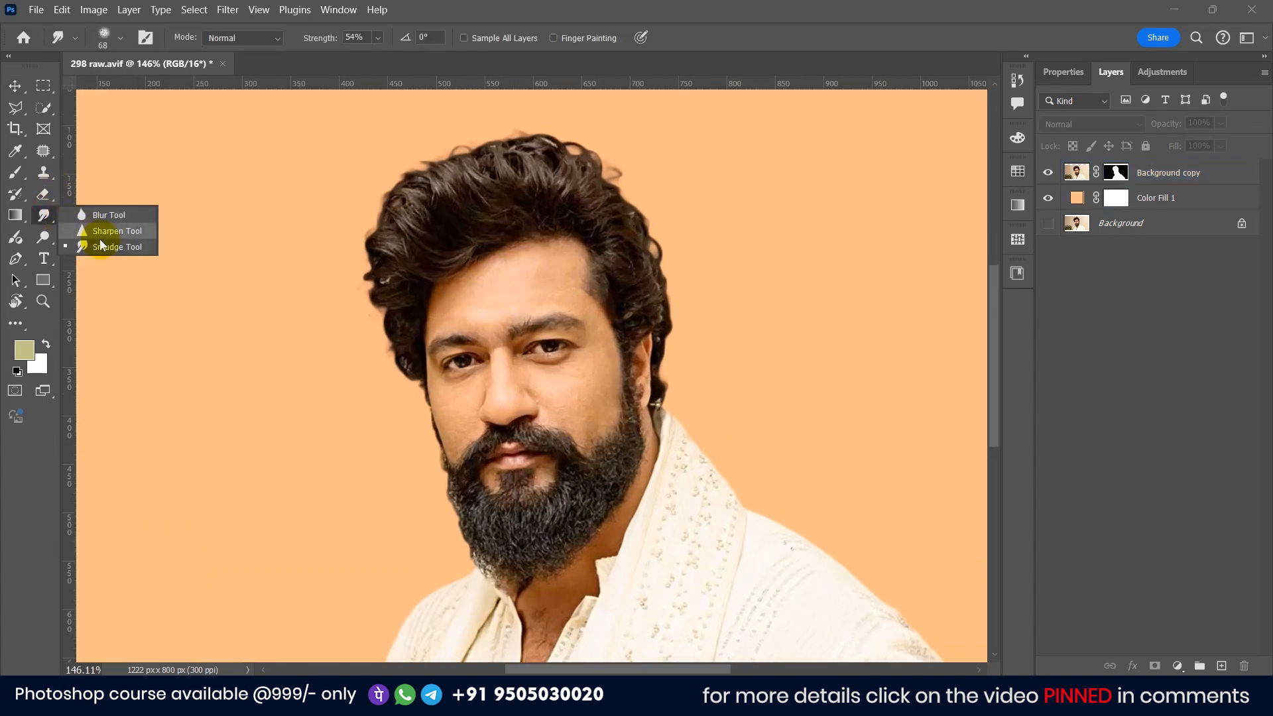
scroll(534, 276, "up", 5)
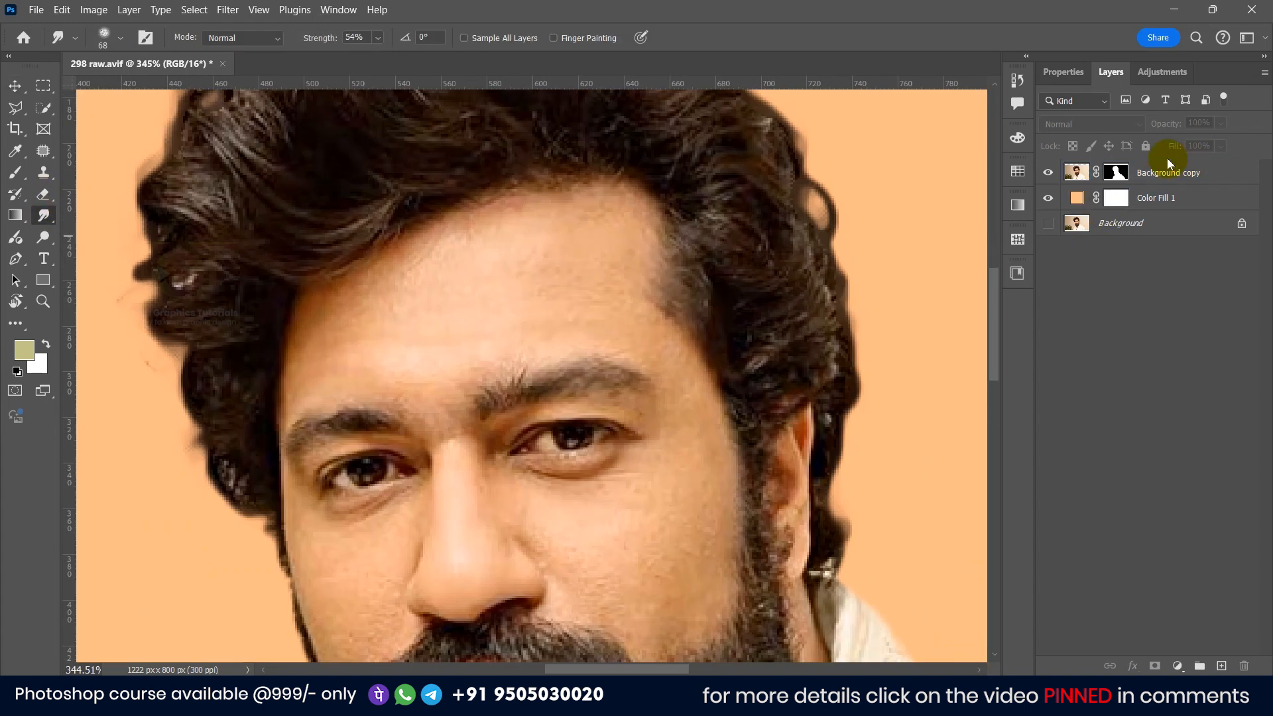
left_click(1183, 175)
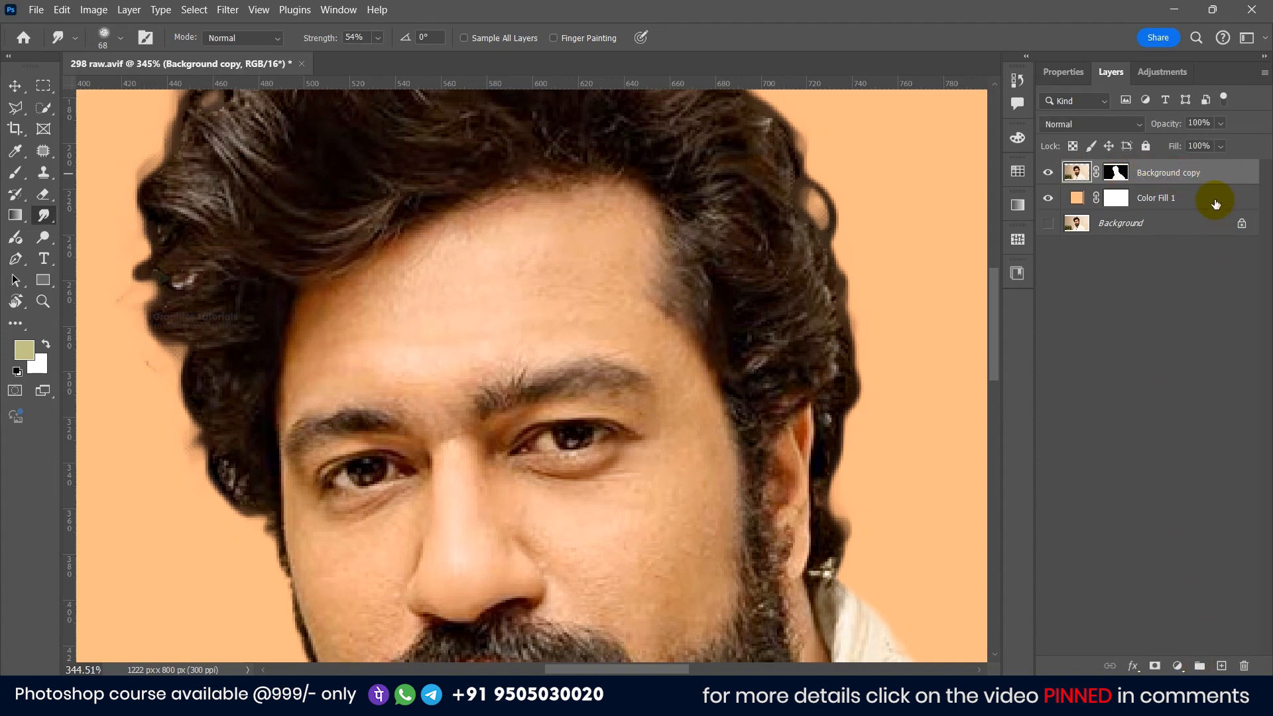
left_click_drag(1186, 175, 1222, 666)
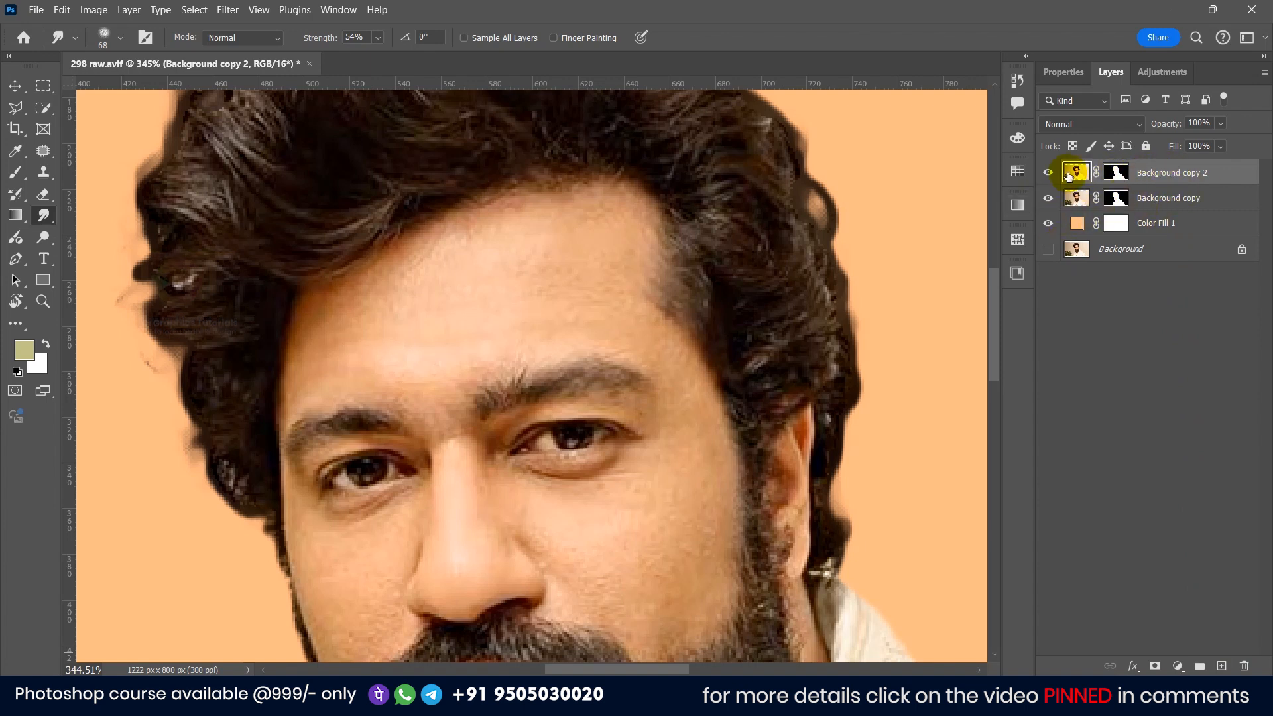
Step: Set the Smudge tool's brush size to about 38 px and its strength to 30%
scroll(483, 340, "up", 5)
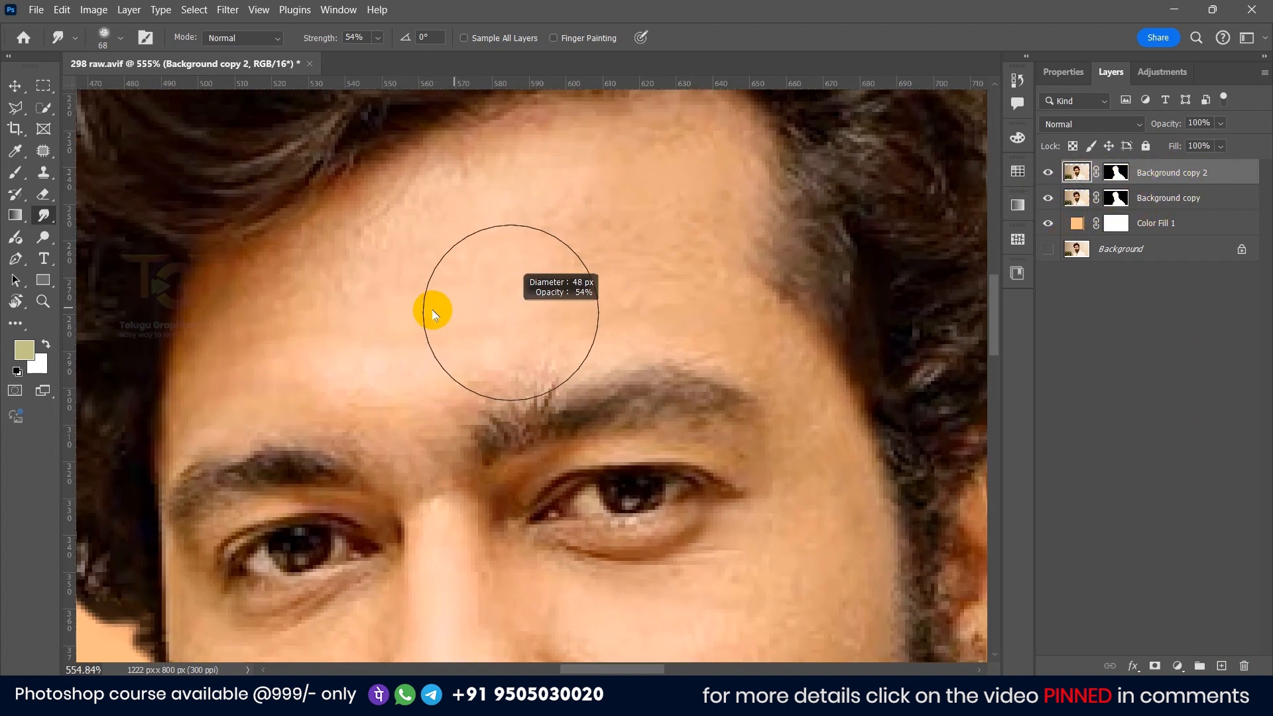
left_click_drag(433, 310, 399, 307)
right_click(44, 217)
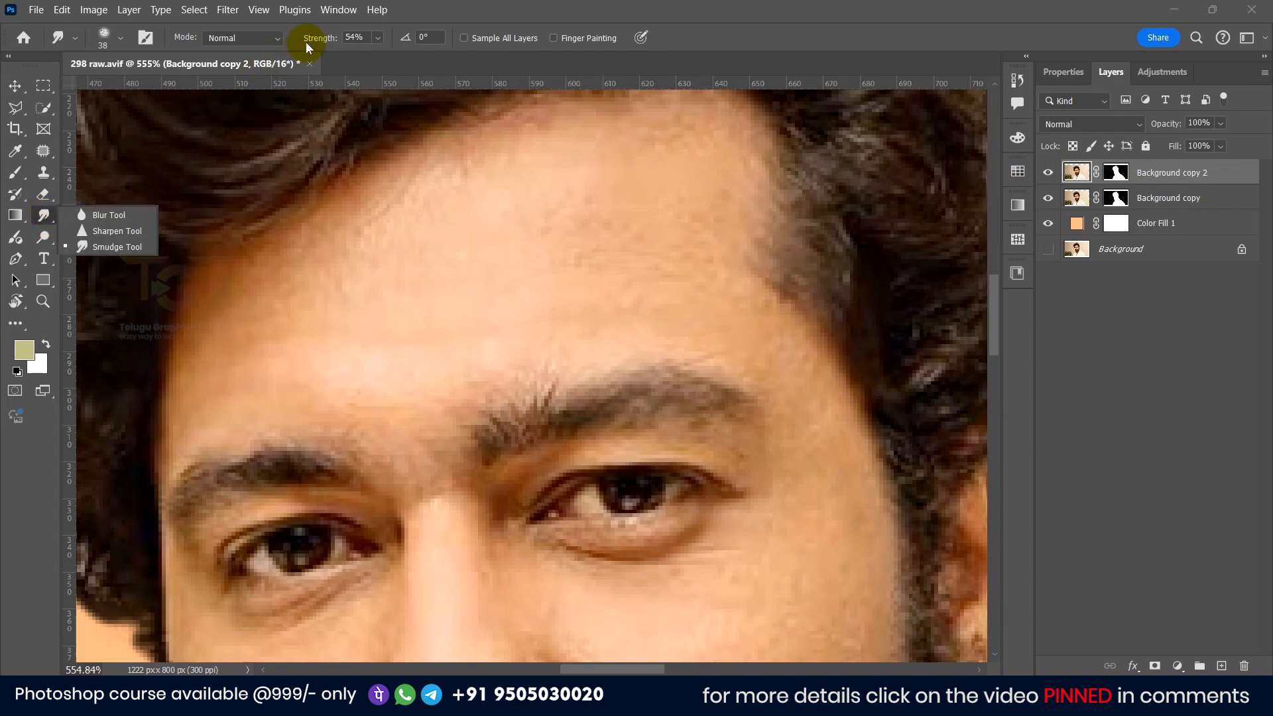
left_click(353, 36)
type("3")
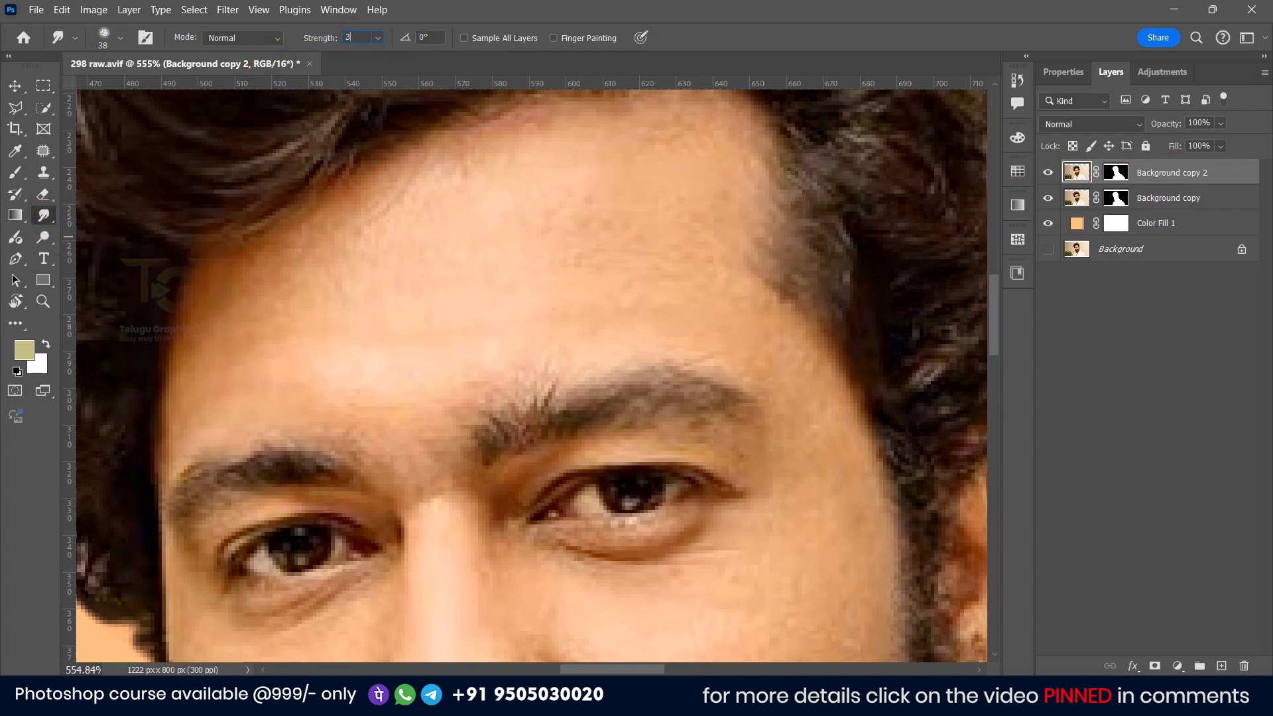
type("0")
key("Return")
Step: Smudge the forehead and brow-area skin with short strokes to smooth its texture
left_click_drag(506, 293, 458, 290)
mouse_move(565, 267)
left_mouse_down()
mouse_move(496, 267)
mouse_move(480, 281)
mouse_move(496, 281)
mouse_move(523, 169)
mouse_move(608, 150)
mouse_move(607, 276)
mouse_move(665, 225)
mouse_move(462, 258)
mouse_move(535, 199)
left_mouse_up()
scroll(619, 199, "up", 2)
mouse_move(570, 258)
left_mouse_down()
mouse_move(428, 331)
mouse_move(492, 368)
left_mouse_up()
mouse_move(377, 355)
left_mouse_down()
mouse_move(516, 286)
mouse_move(514, 221)
mouse_move(583, 175)
left_mouse_up()
mouse_move(511, 224)
left_mouse_down()
mouse_move(433, 258)
mouse_move(448, 287)
mouse_move(492, 295)
mouse_move(502, 314)
mouse_move(478, 272)
mouse_move(416, 344)
mouse_move(428, 329)
mouse_move(414, 326)
mouse_move(409, 350)
mouse_move(610, 344)
mouse_move(604, 306)
mouse_move(648, 307)
mouse_move(518, 281)
mouse_move(528, 303)
mouse_move(599, 261)
mouse_move(689, 238)
mouse_move(742, 244)
left_mouse_up()
left_click_drag(875, 262, 671, 214)
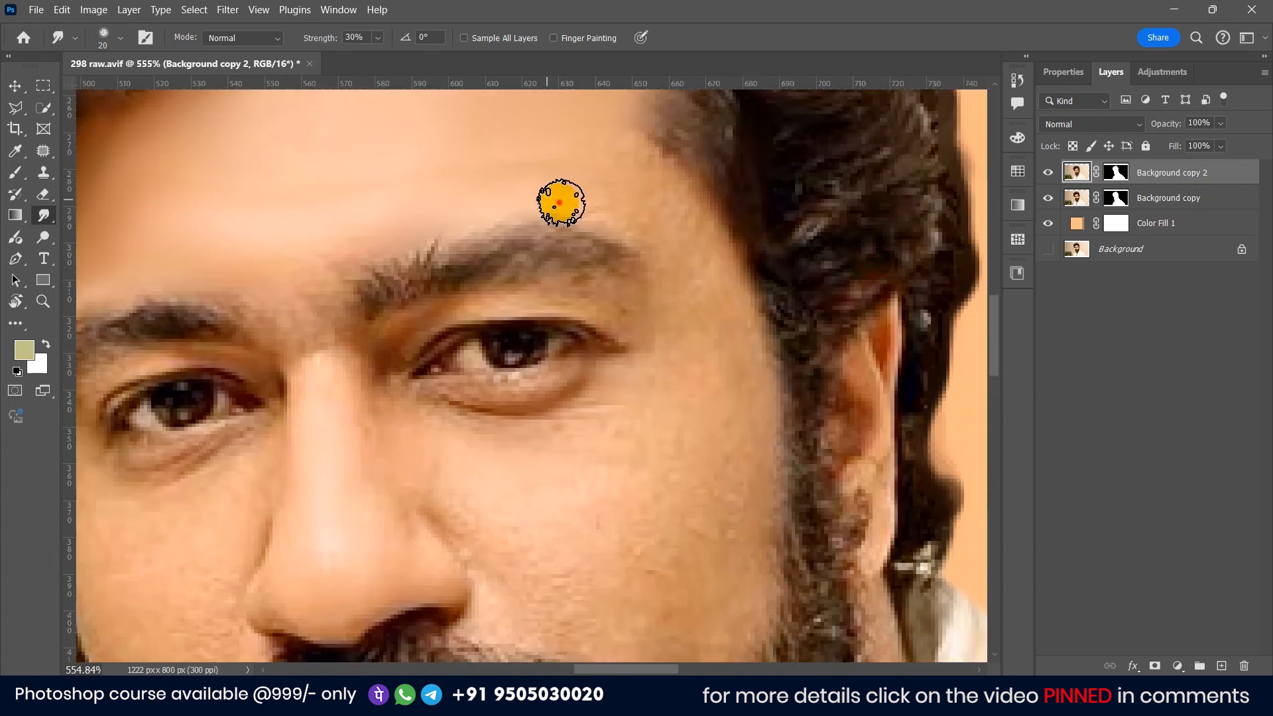
Step: Smudge the skin of the cheeks and under the eyes to even out the texture
mouse_move(532, 491)
left_mouse_down()
mouse_move(533, 390)
mouse_move(477, 378)
mouse_move(468, 355)
mouse_move(478, 398)
mouse_move(557, 346)
mouse_move(642, 321)
mouse_move(674, 372)
left_mouse_up()
scroll(666, 456, "down", 2)
mouse_move(666, 457)
left_mouse_down()
mouse_move(506, 360)
mouse_move(730, 369)
left_mouse_up()
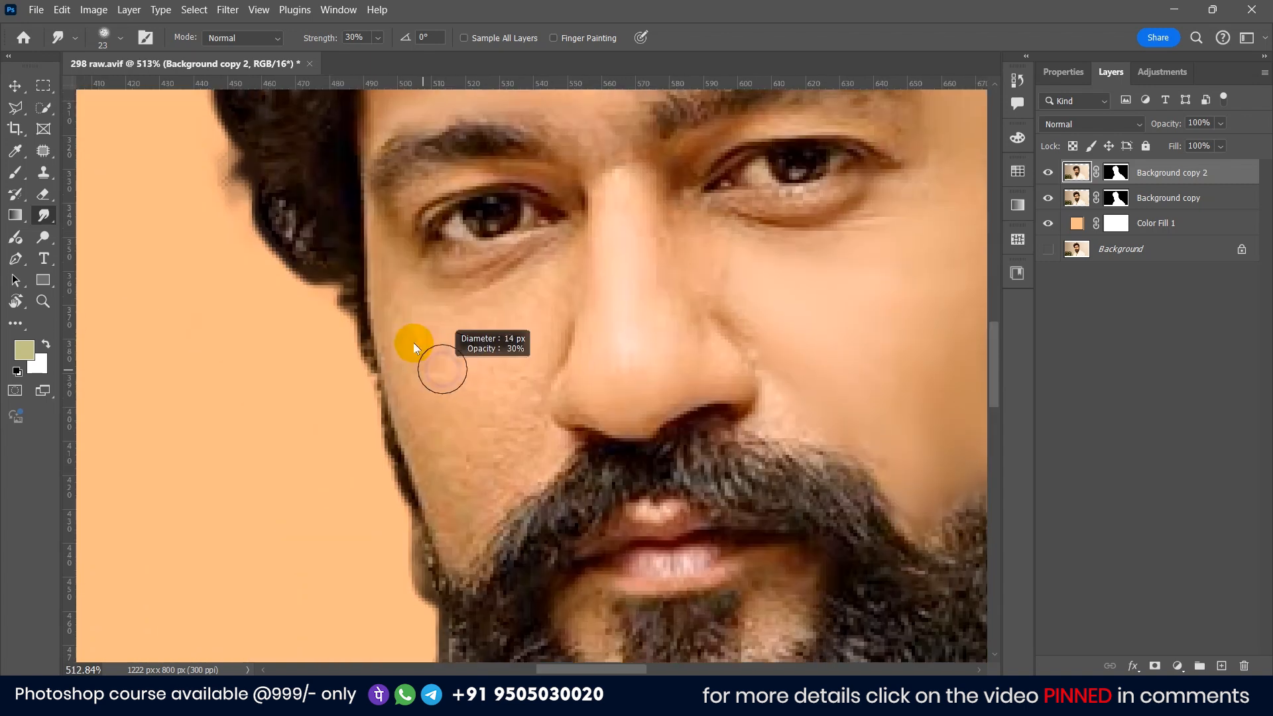
mouse_move(418, 347)
left_mouse_down()
mouse_move(408, 426)
mouse_move(448, 401)
mouse_move(464, 503)
mouse_move(544, 298)
mouse_move(508, 446)
mouse_move(548, 428)
mouse_move(514, 528)
mouse_move(532, 350)
mouse_move(438, 584)
mouse_move(491, 544)
left_mouse_up()
scroll(506, 446, "up", 4)
scroll(491, 540, "down", 5)
left_click_drag(619, 290, 543, 481)
scroll(371, 362, "up", 4)
left_click_drag(362, 353, 312, 326)
left_click_drag(233, 413, 310, 509)
scroll(462, 192, "down", 4)
left_click_drag(464, 189, 366, 274)
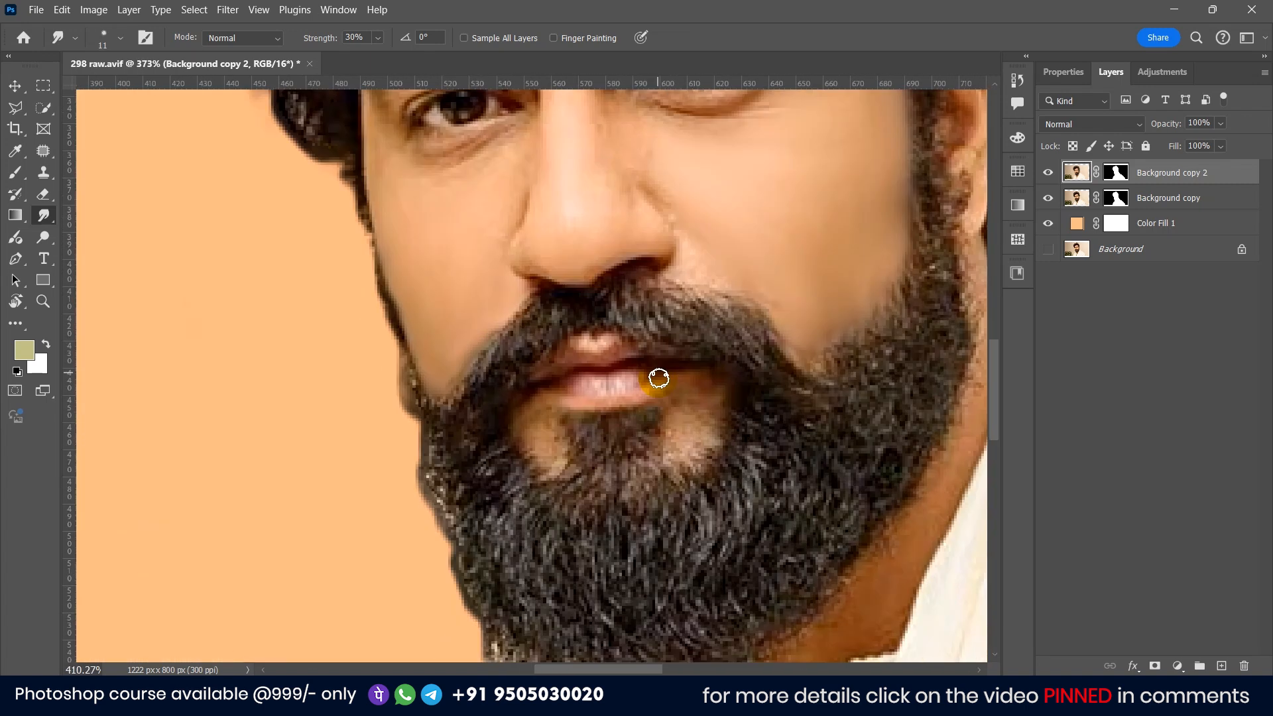
Step: Smooth the skin between the eyebrows and down the nose bridge with Smudge strokes
scroll(660, 378, "up", 3)
mouse_move(659, 378)
left_mouse_down()
mouse_move(734, 425)
mouse_move(470, 427)
mouse_move(488, 506)
mouse_move(547, 426)
left_mouse_up()
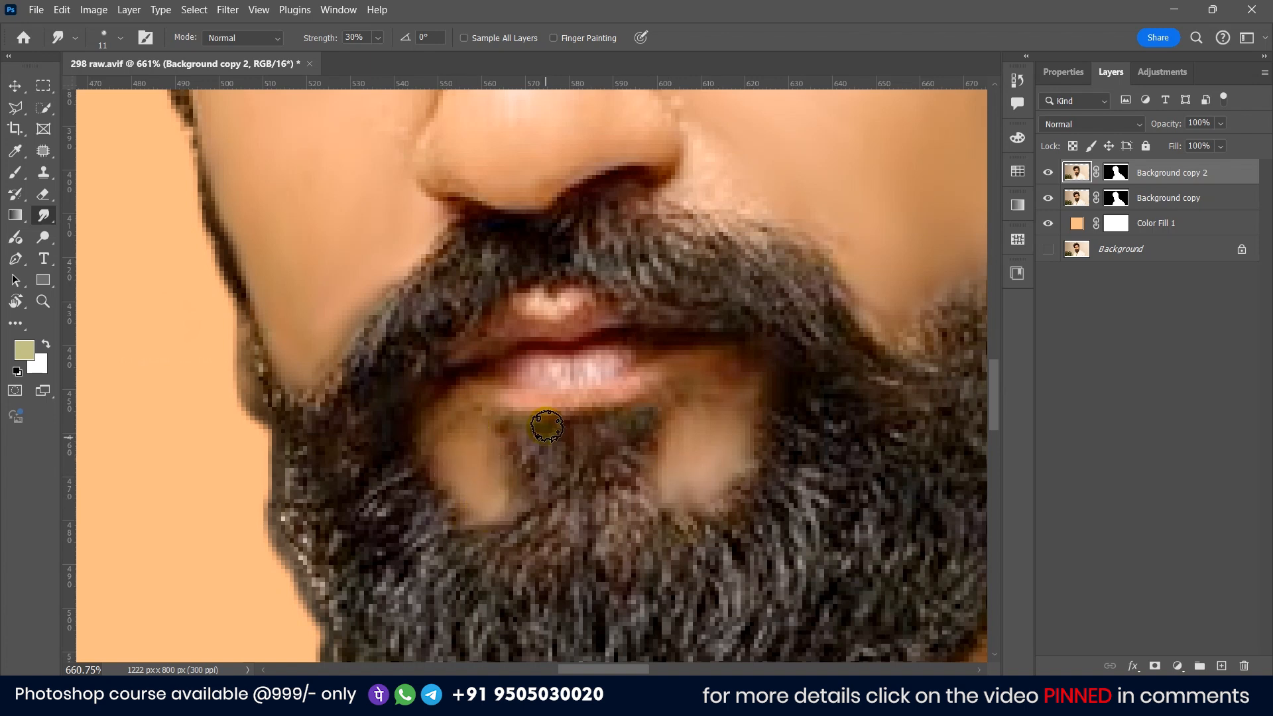
scroll(555, 221, "down", 5)
scroll(577, 369, "up", 5)
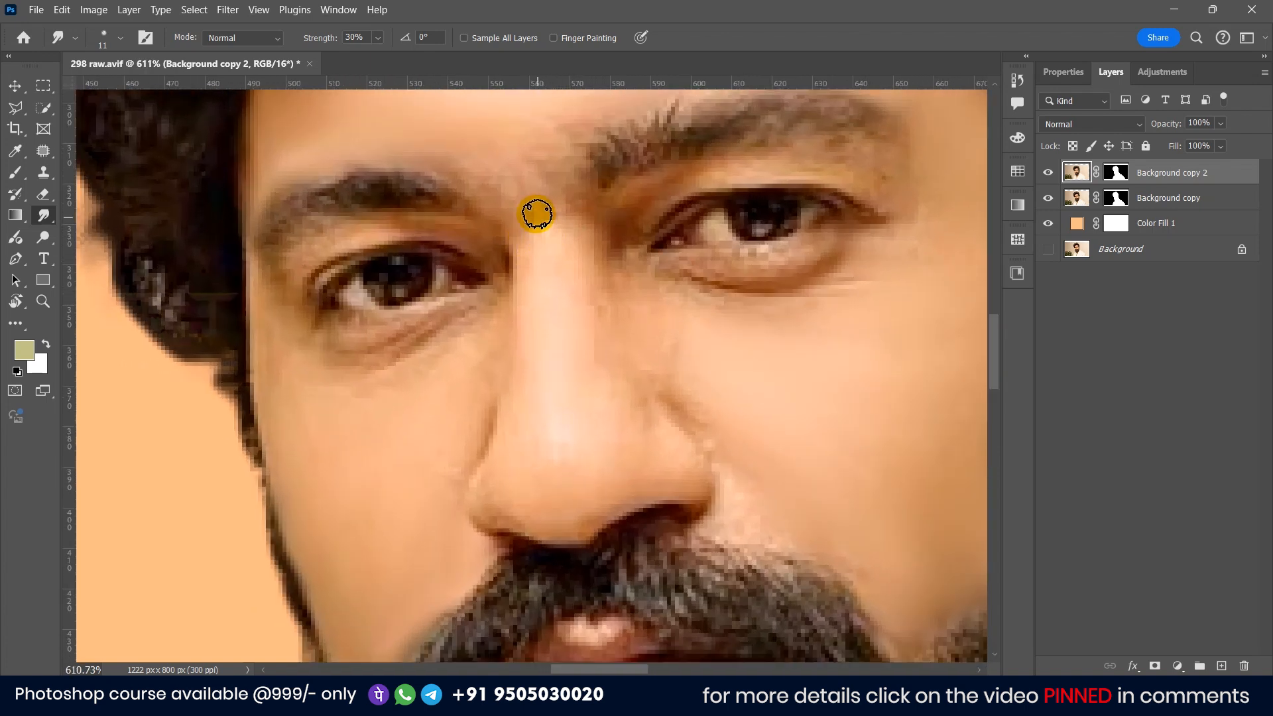
scroll(524, 199, "up", 2)
scroll(517, 204, "down", 1)
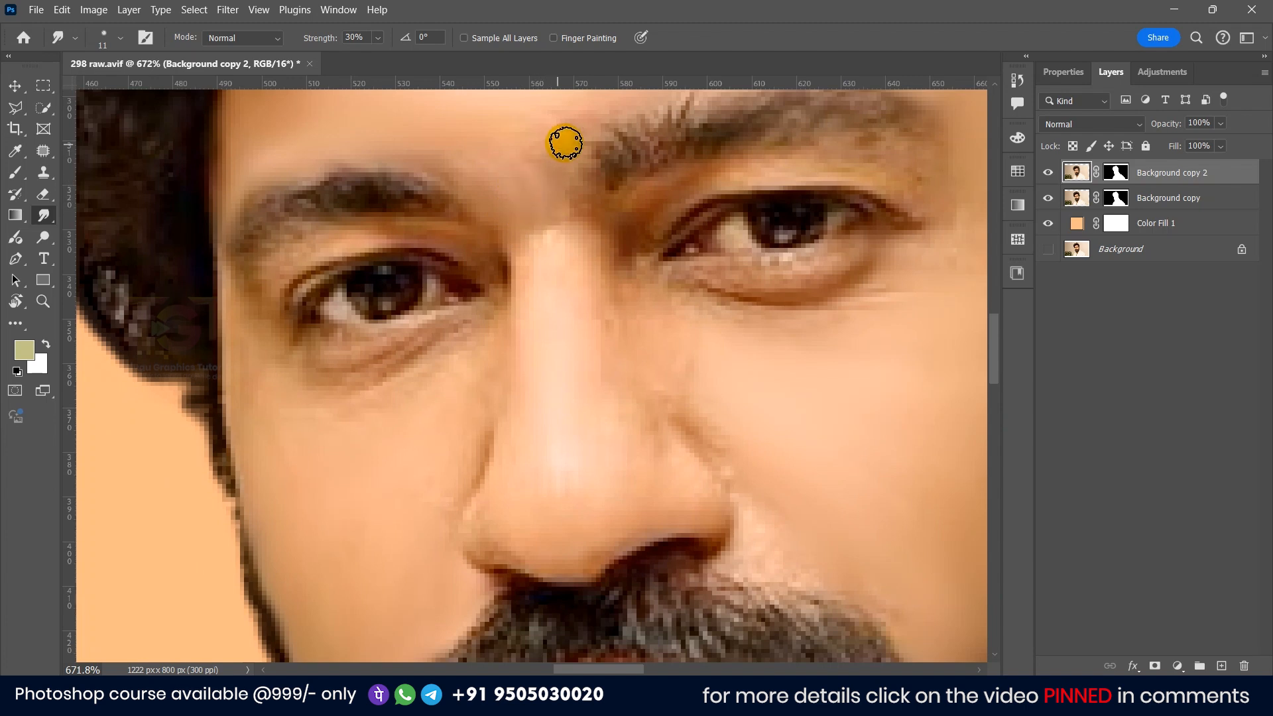
mouse_move(552, 163)
left_mouse_down()
mouse_move(550, 216)
mouse_move(641, 164)
left_mouse_up()
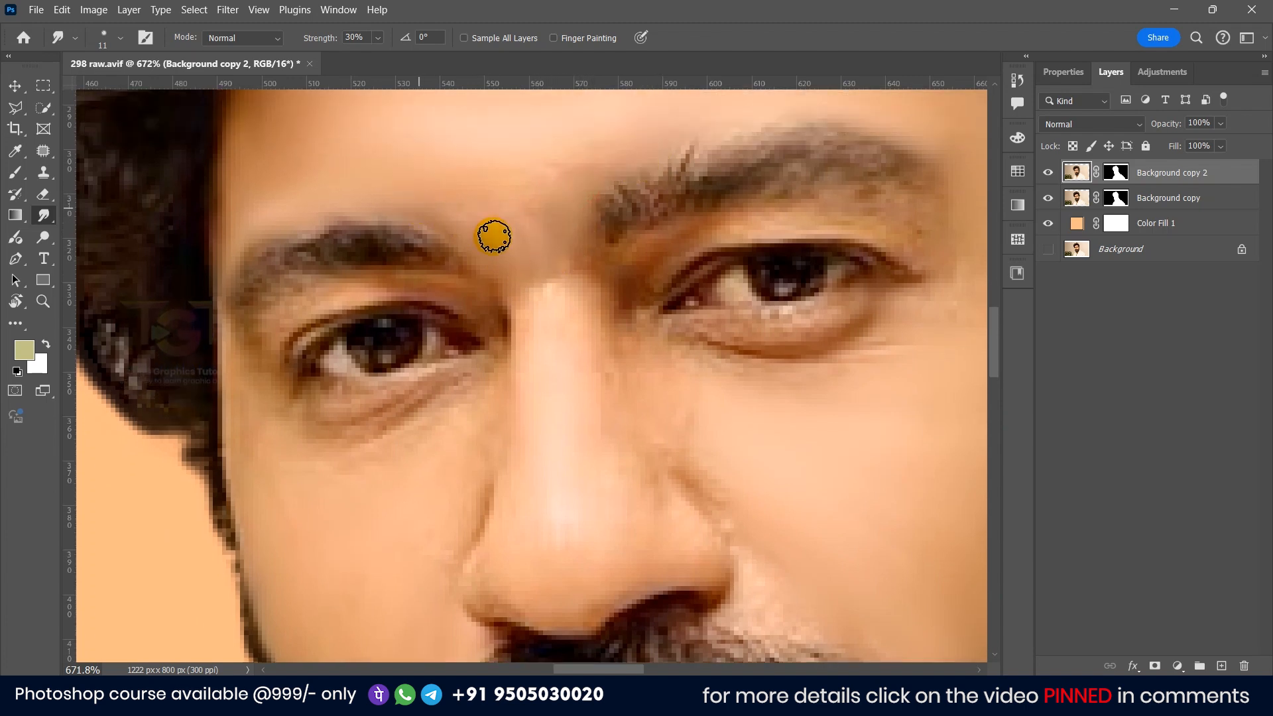
mouse_move(526, 339)
left_mouse_down()
mouse_move(549, 298)
mouse_move(552, 361)
left_mouse_up()
left_click_drag(569, 296, 562, 374)
mouse_move(571, 301)
left_mouse_down()
mouse_move(571, 376)
mouse_move(582, 379)
left_mouse_up()
left_click_drag(541, 298, 534, 337)
left_click_drag(530, 225, 549, 328)
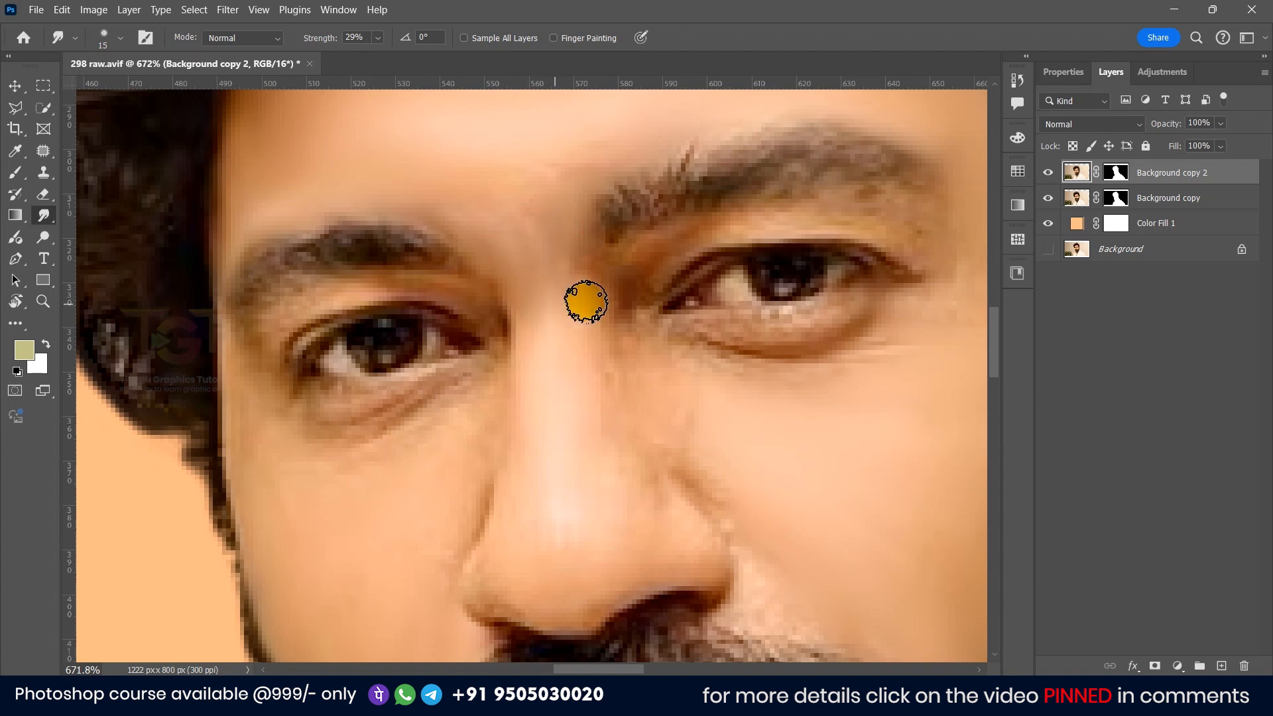
mouse_move(584, 264)
left_mouse_down()
mouse_move(585, 320)
mouse_move(587, 230)
mouse_move(594, 323)
left_mouse_up()
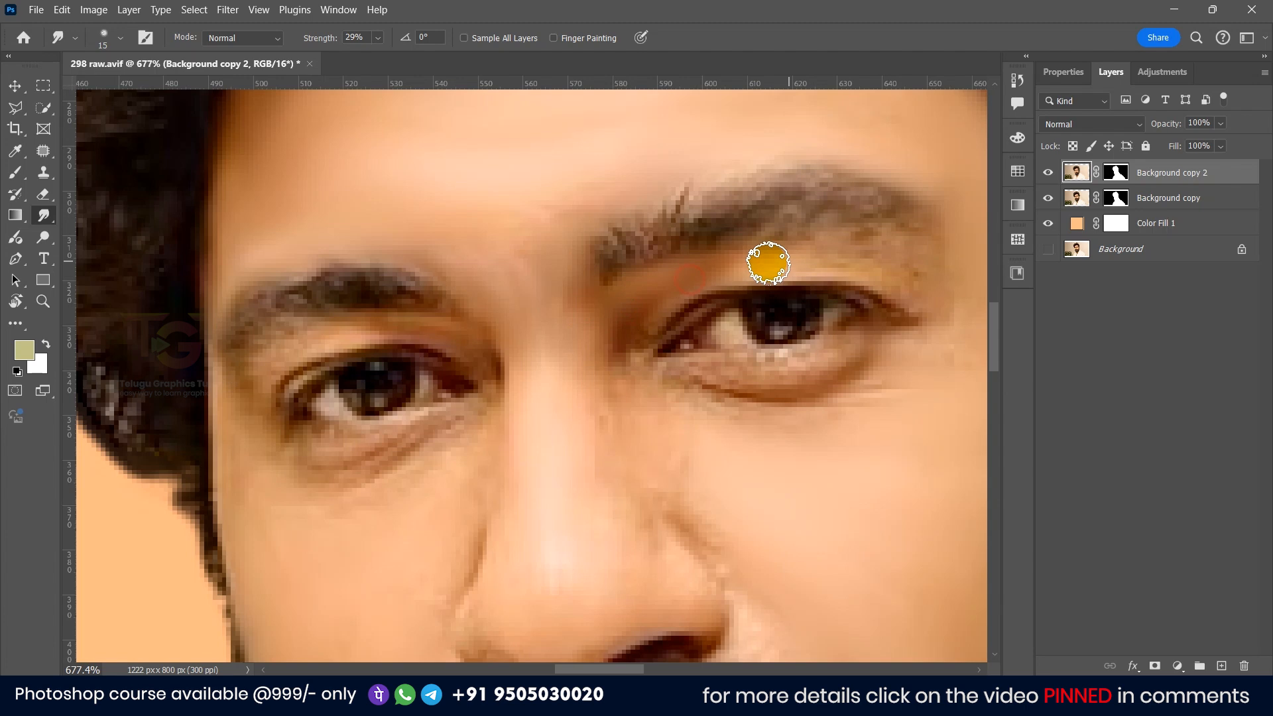
left_click_drag(596, 270, 613, 441)
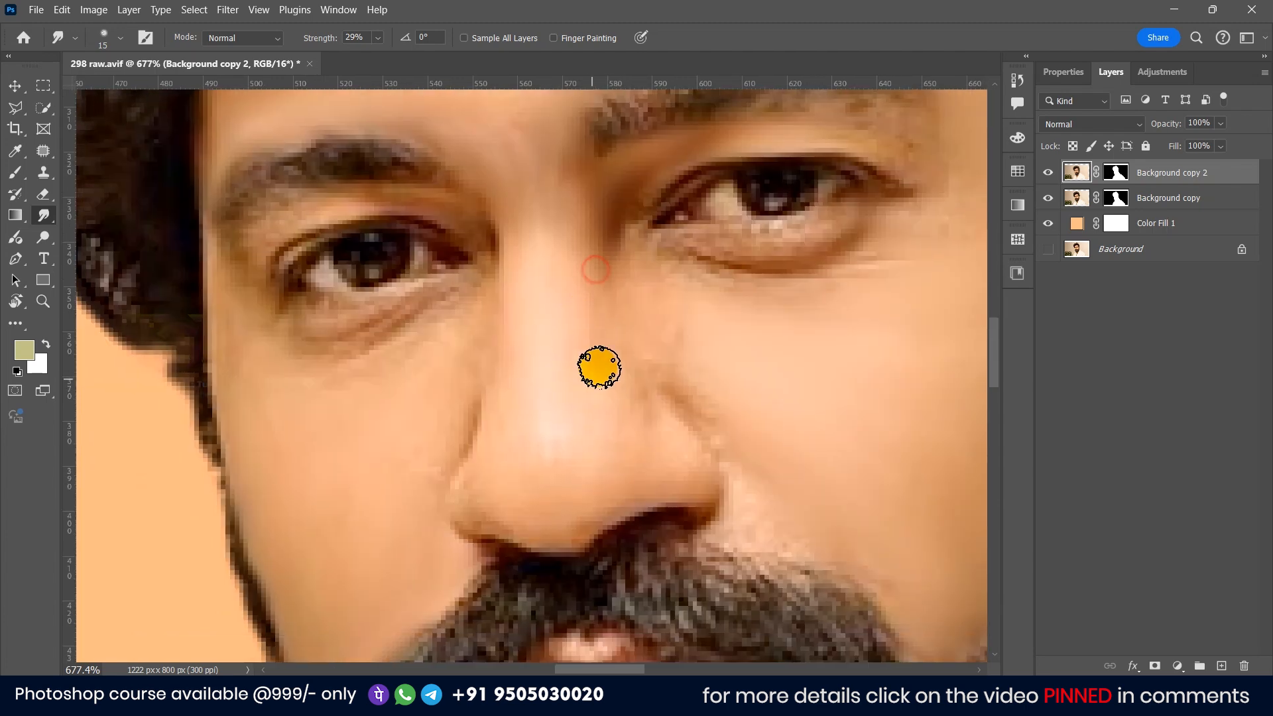
mouse_move(553, 376)
left_mouse_down()
mouse_move(546, 486)
mouse_move(565, 508)
mouse_move(591, 486)
mouse_move(594, 511)
left_mouse_up()
Step: Try smudging around the nostril and the side of the nose, then undo those three strokes
scroll(584, 523, "up", 3)
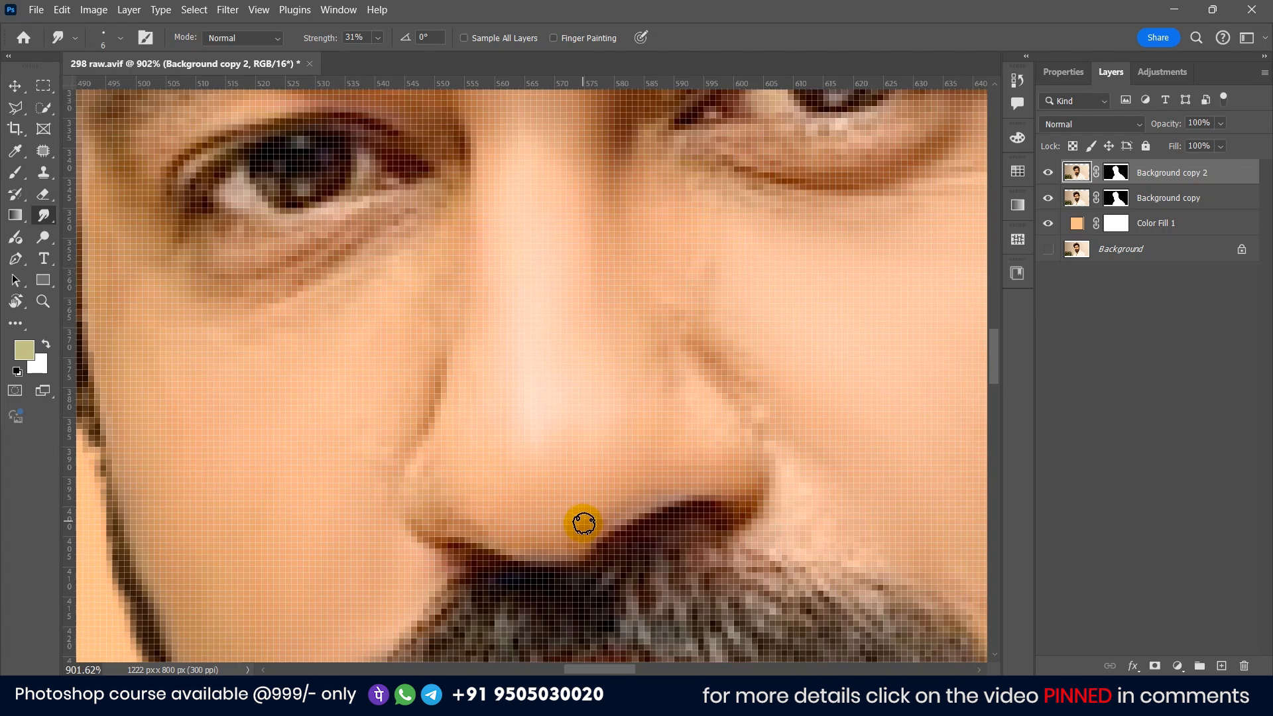
scroll(606, 510, "down", 2)
right_click(607, 510, "alt")
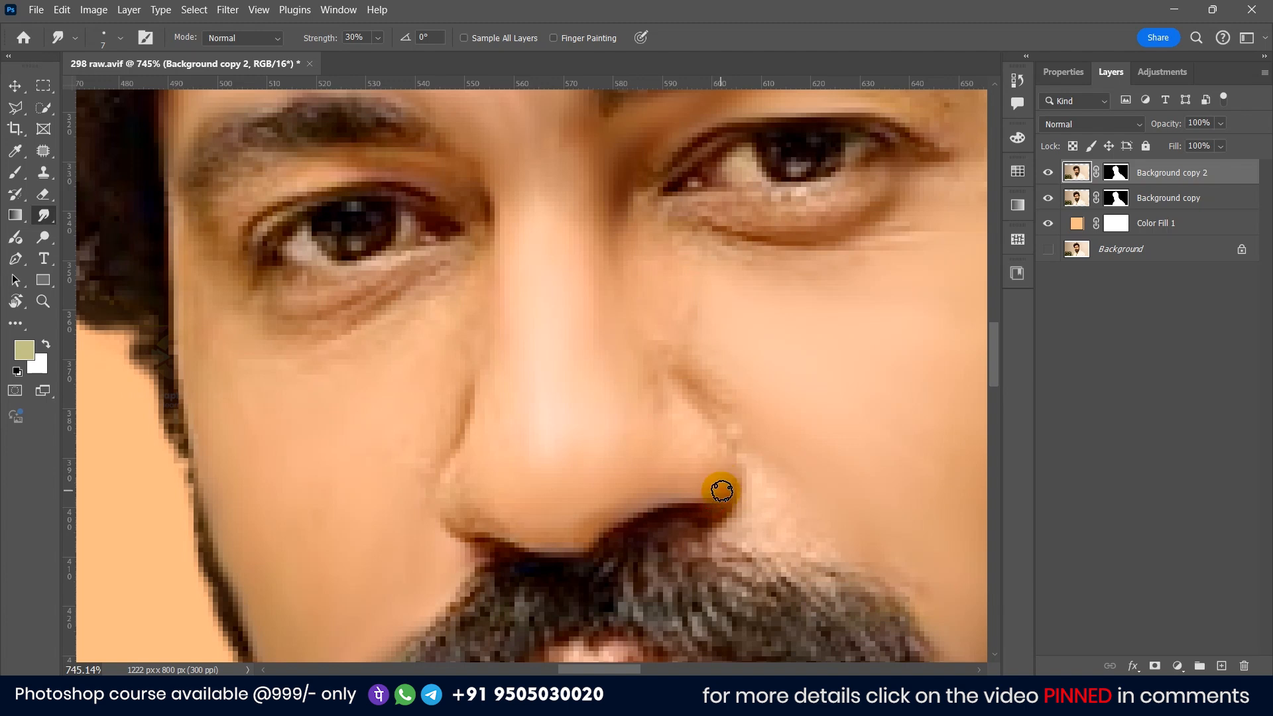
mouse_move(708, 442)
left_mouse_down()
mouse_move(679, 412)
mouse_move(697, 433)
left_mouse_up()
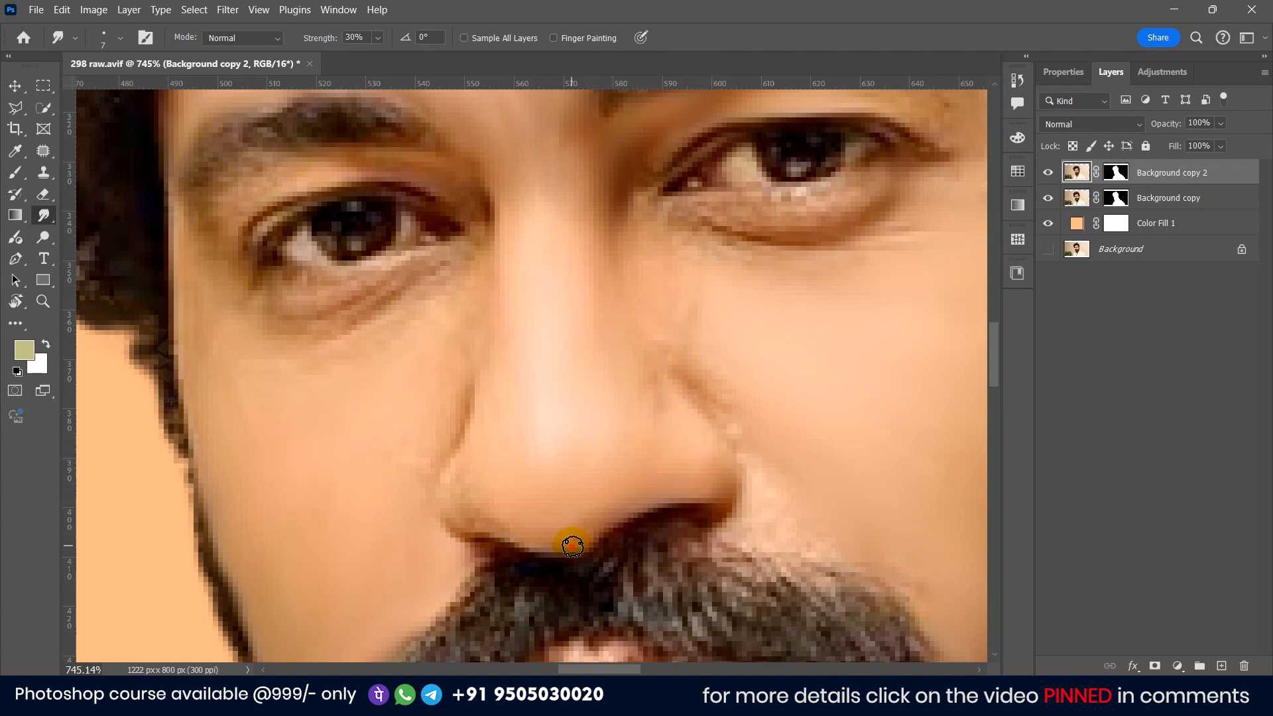
mouse_move(465, 524)
left_mouse_down()
mouse_move(459, 473)
mouse_move(484, 435)
mouse_move(465, 390)
mouse_move(462, 417)
left_mouse_up()
left_click_drag(451, 425, 408, 480)
key("ctrl+z")
key("ctrl+z")
key("ctrl+z")
Step: Enlarge the Smudge brush to about 10 px and smooth the cheek beside the nose
key("]")
key("]")
key("]")
left_click_drag(406, 426, 402, 479)
left_click_drag(400, 480, 404, 499)
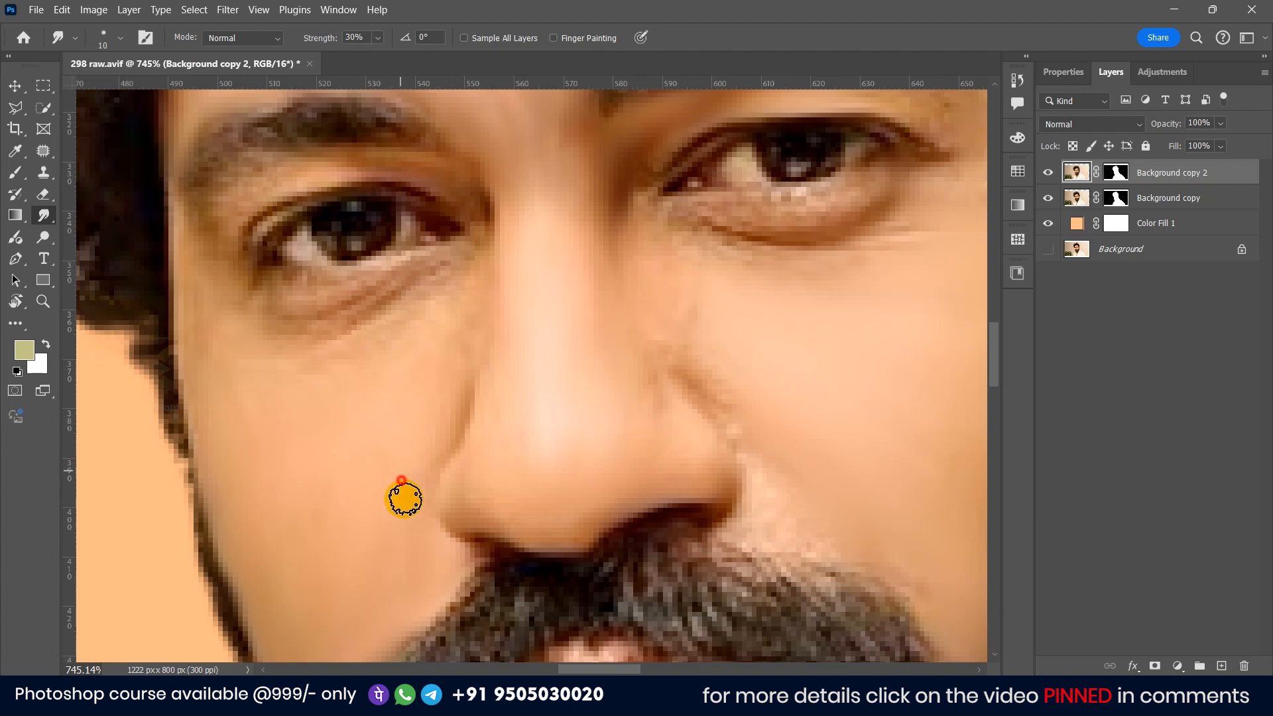
Step: Smudge the nose and the surrounding cheek skin to blend blotches and pores
left_click_drag(750, 488, 635, 420)
mouse_move(566, 306)
left_mouse_down()
mouse_move(582, 315)
mouse_move(632, 458)
mouse_move(645, 405)
left_mouse_up()
mouse_move(634, 358)
left_mouse_down()
mouse_move(563, 289)
mouse_move(594, 276)
left_mouse_up()
left_click_drag(586, 197, 590, 250)
mouse_move(524, 222)
left_mouse_down()
mouse_move(523, 240)
mouse_move(605, 306)
left_mouse_up()
left_click_drag(561, 246, 627, 287)
mouse_move(526, 258)
left_mouse_down()
mouse_move(601, 326)
mouse_move(539, 403)
mouse_move(506, 423)
left_mouse_up()
scroll(489, 346, "up", 1)
scroll(480, 343, "up", 3)
scroll(469, 340, "down", 3)
mouse_move(422, 332)
left_mouse_down()
mouse_move(516, 376)
mouse_move(461, 354)
mouse_move(534, 361)
mouse_move(443, 323)
mouse_move(564, 322)
mouse_move(600, 307)
mouse_move(498, 324)
mouse_move(619, 303)
mouse_move(480, 330)
mouse_move(645, 300)
mouse_move(630, 322)
mouse_move(473, 348)
mouse_move(574, 353)
mouse_move(657, 317)
left_mouse_up()
mouse_move(586, 367)
left_mouse_down()
mouse_move(659, 344)
mouse_move(435, 349)
left_mouse_up()
scroll(438, 348, "down", 2)
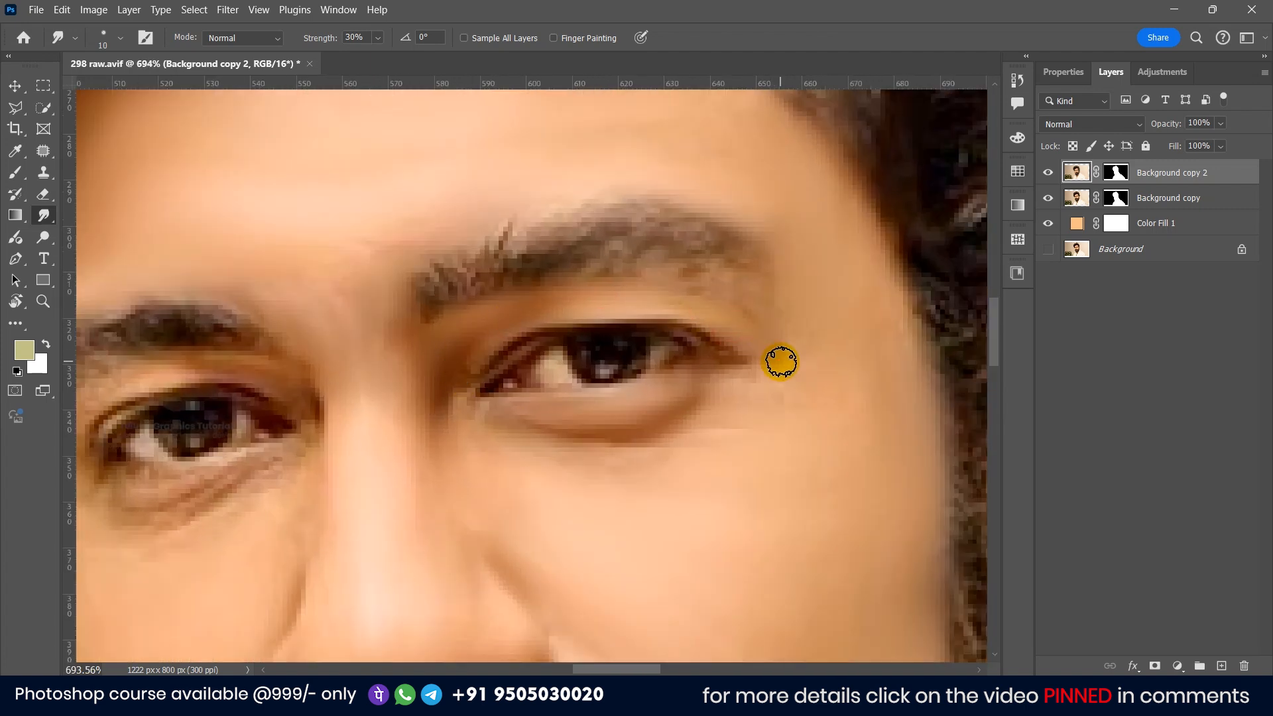
Step: Smooth the skin under and around the left eye with a smaller Smudge brush
scroll(763, 345, "down", 3)
scroll(762, 369, "up", 2)
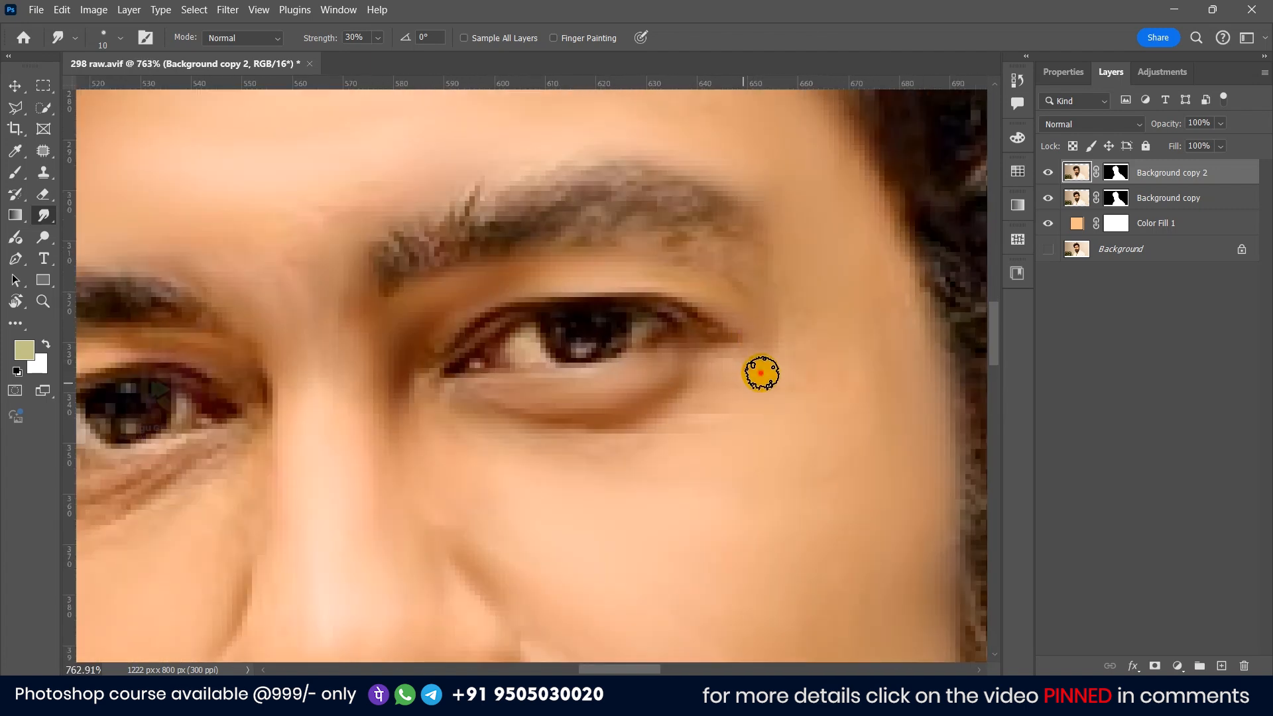
scroll(369, 404, "down", 2)
scroll(482, 376, "up", 3)
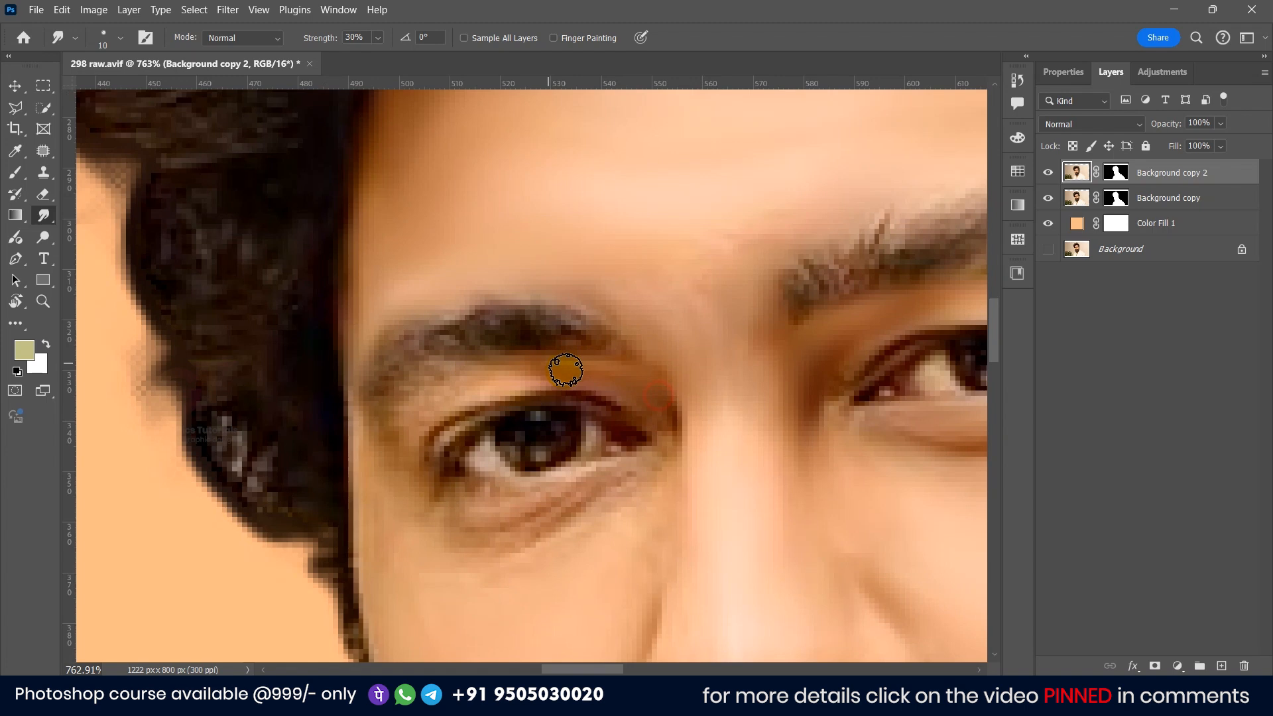
mouse_move(578, 376)
left_mouse_down()
mouse_move(438, 394)
mouse_move(574, 370)
mouse_move(437, 382)
mouse_move(396, 435)
mouse_move(440, 512)
mouse_move(598, 516)
mouse_move(611, 490)
mouse_move(646, 477)
mouse_move(533, 493)
mouse_move(599, 473)
mouse_move(565, 515)
left_mouse_up()
key("bracketleft")
key("bracketleft")
key("bracketleft")
key("bracketleft")
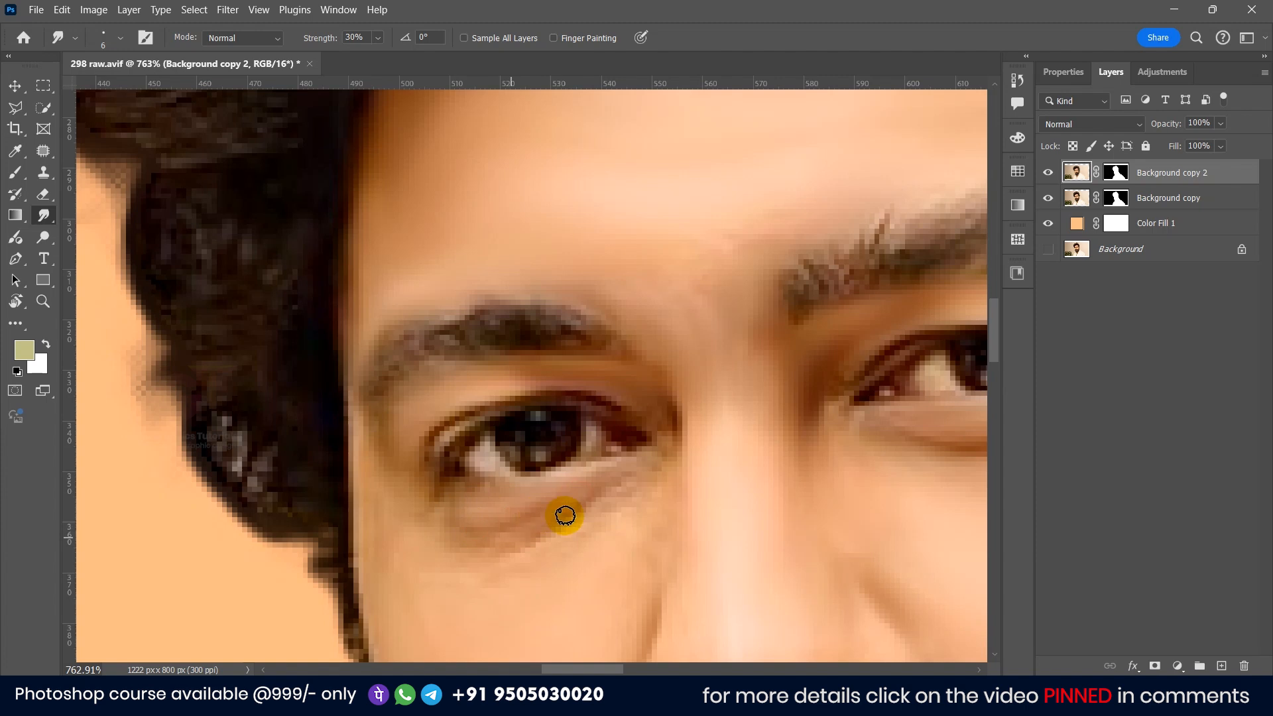
key("ctrl+1")
left_click_drag(477, 345, 540, 356)
left_click_drag(616, 290, 579, 335)
key("bracketright")
key("bracketright")
left_click_drag(328, 362, 369, 410)
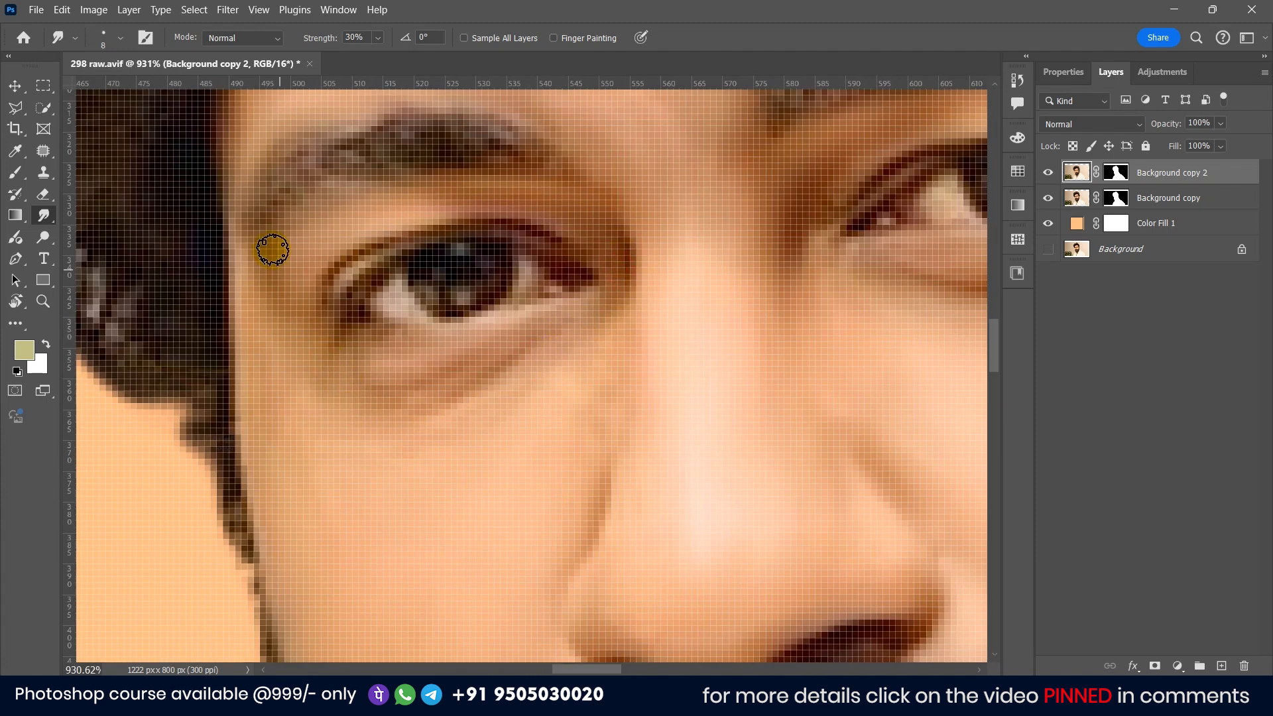
Step: Switch the Smudge tool's brush tip to Sampled Brush 1
scroll(348, 380, "down", 9)
scroll(350, 412, "up", 3)
scroll(417, 411, "down", 1)
scroll(420, 352, "up", 3)
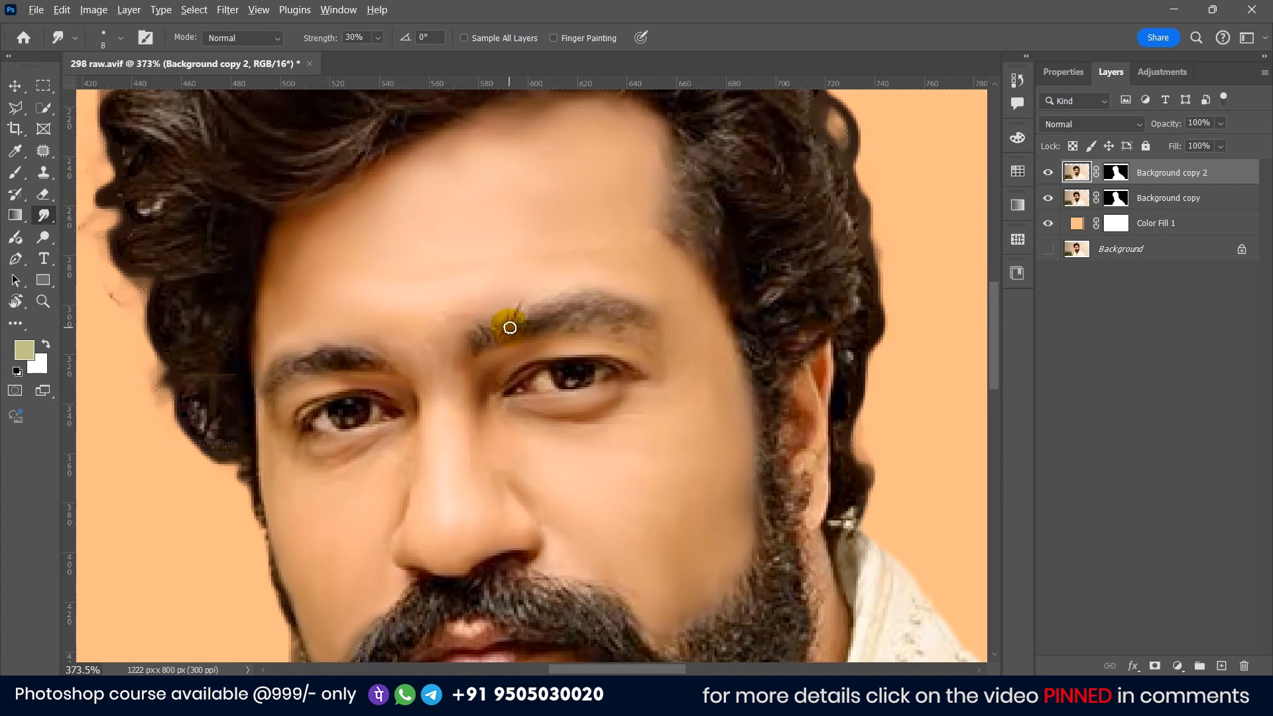
scroll(510, 327, "up", 2)
left_click(108, 37)
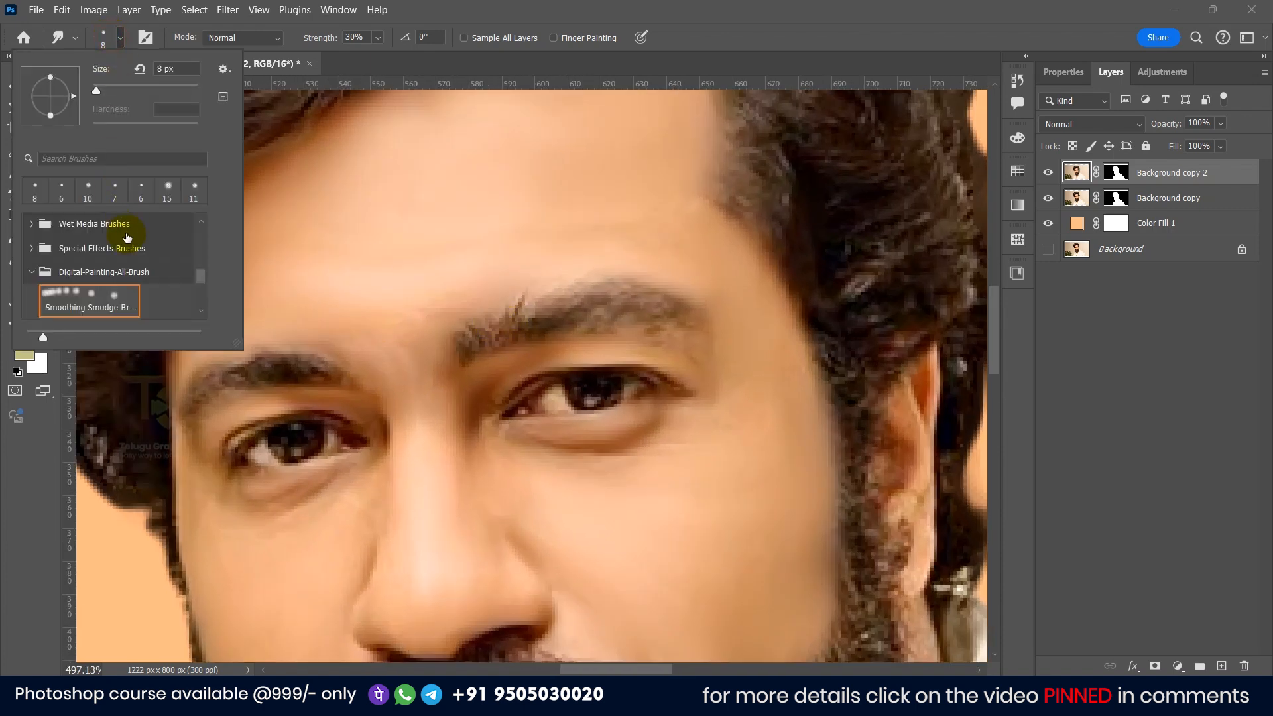
scroll(130, 276, "down", 2)
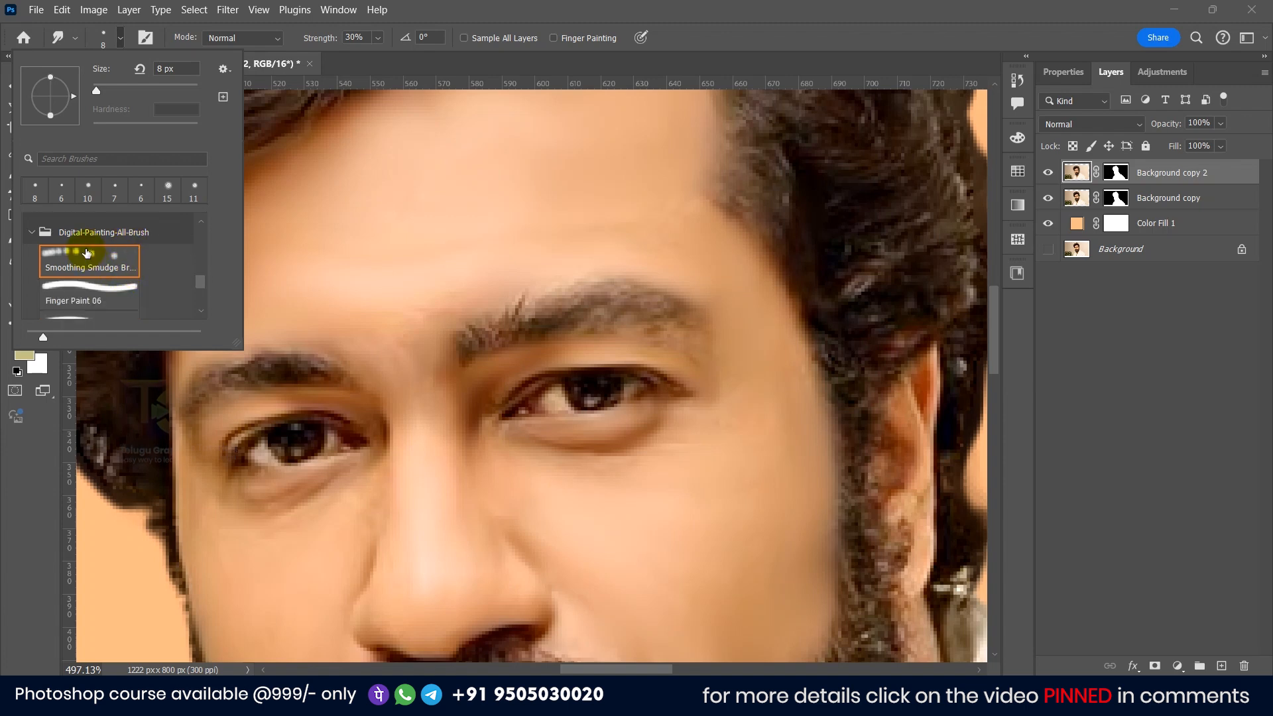
scroll(85, 256, "down", 1)
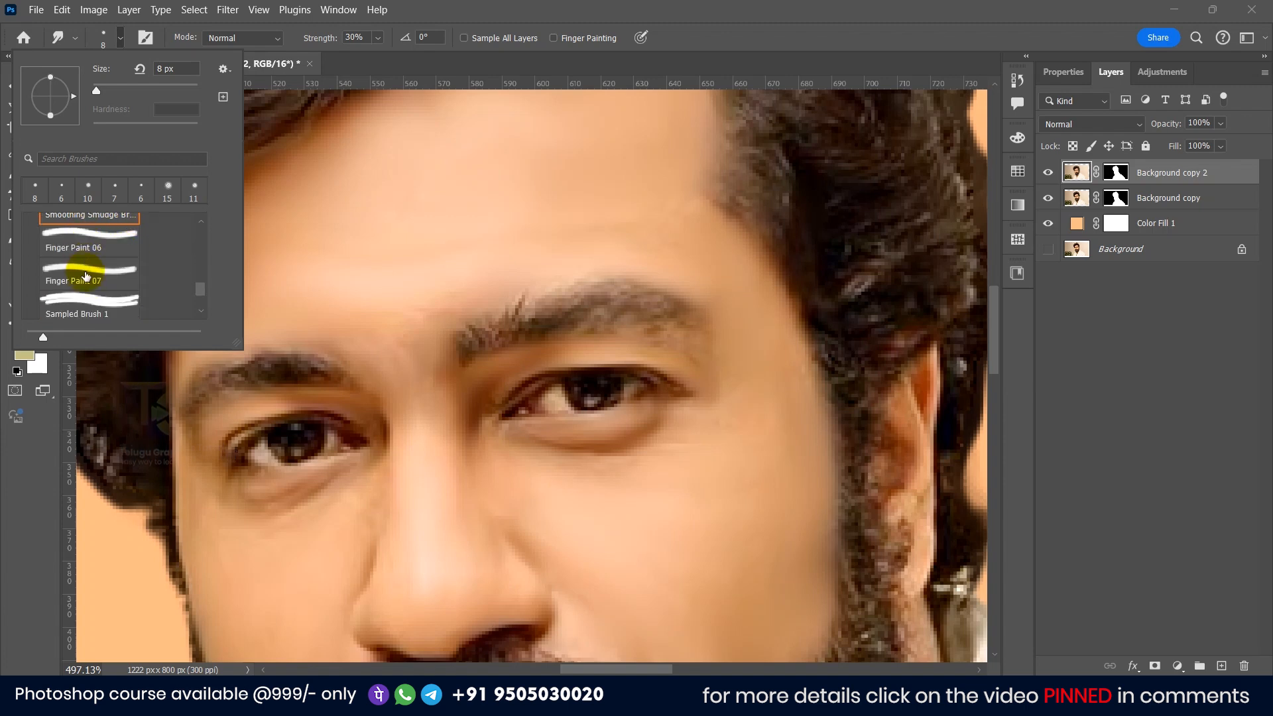
scroll(92, 303, "down", 1)
scroll(87, 284, "up", 1)
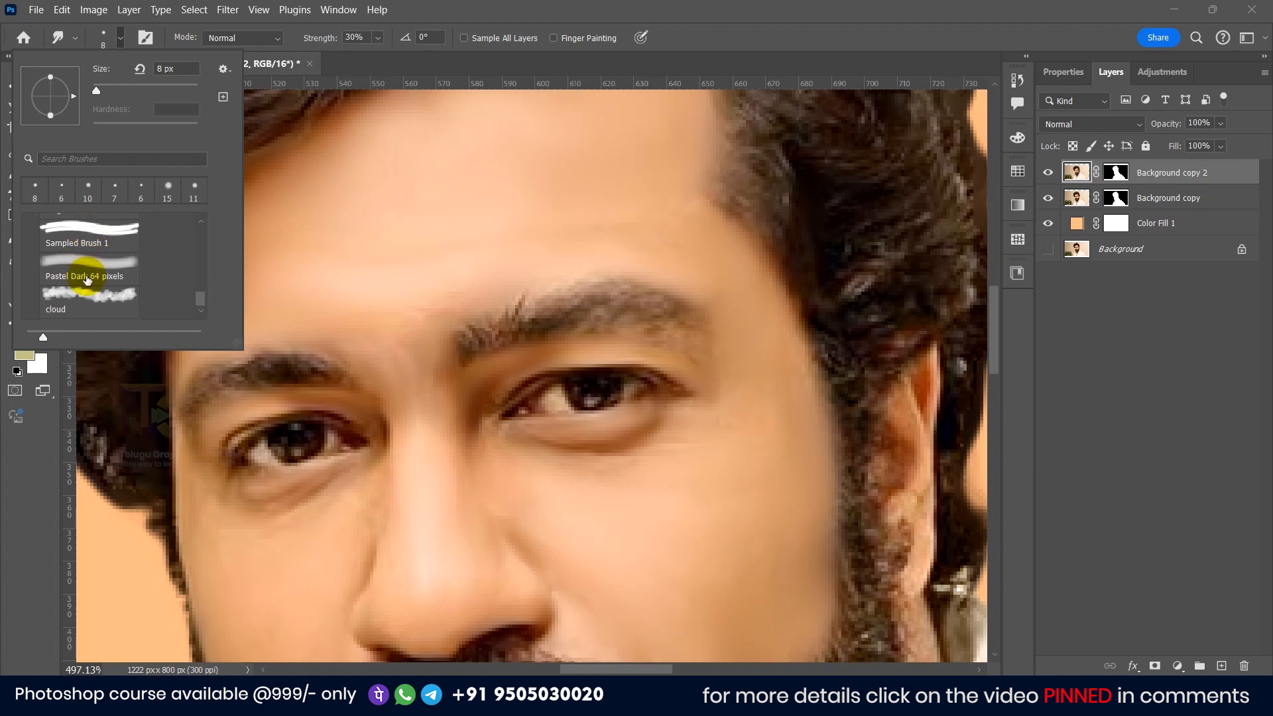
scroll(86, 262, "down", 1)
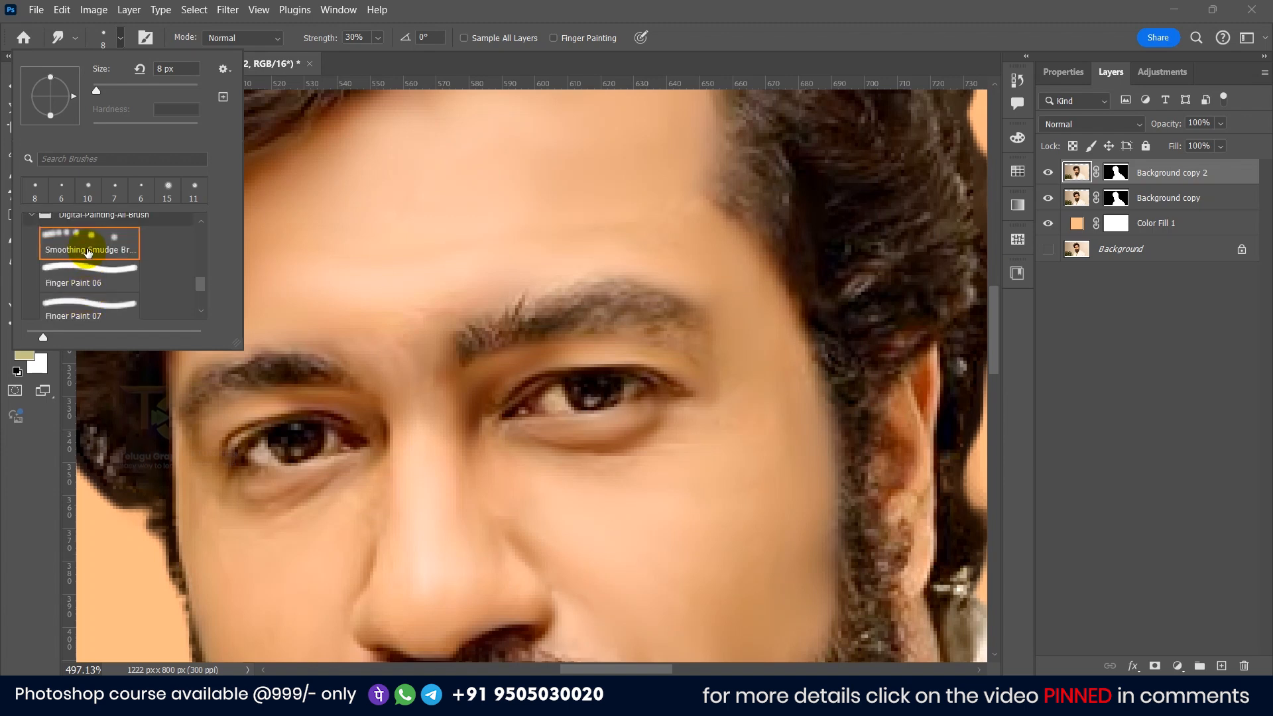
scroll(84, 256, "up", 1)
scroll(82, 279, "down", 1)
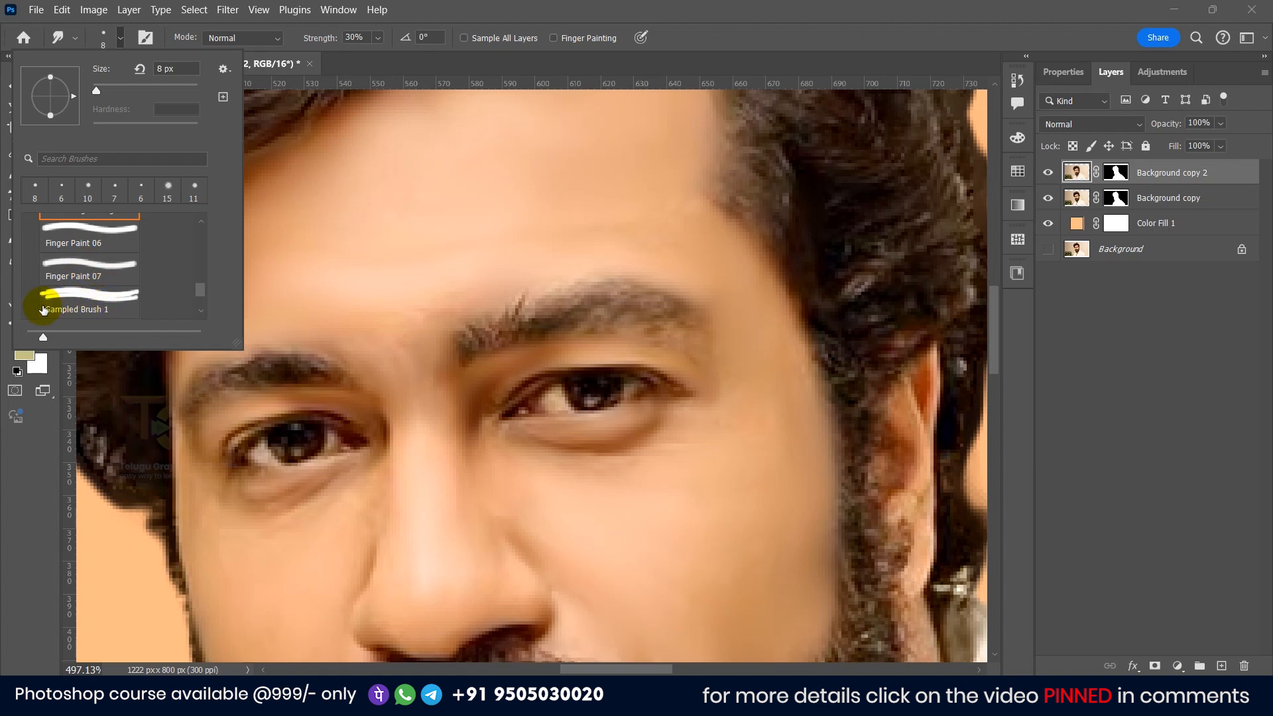
left_click(90, 298)
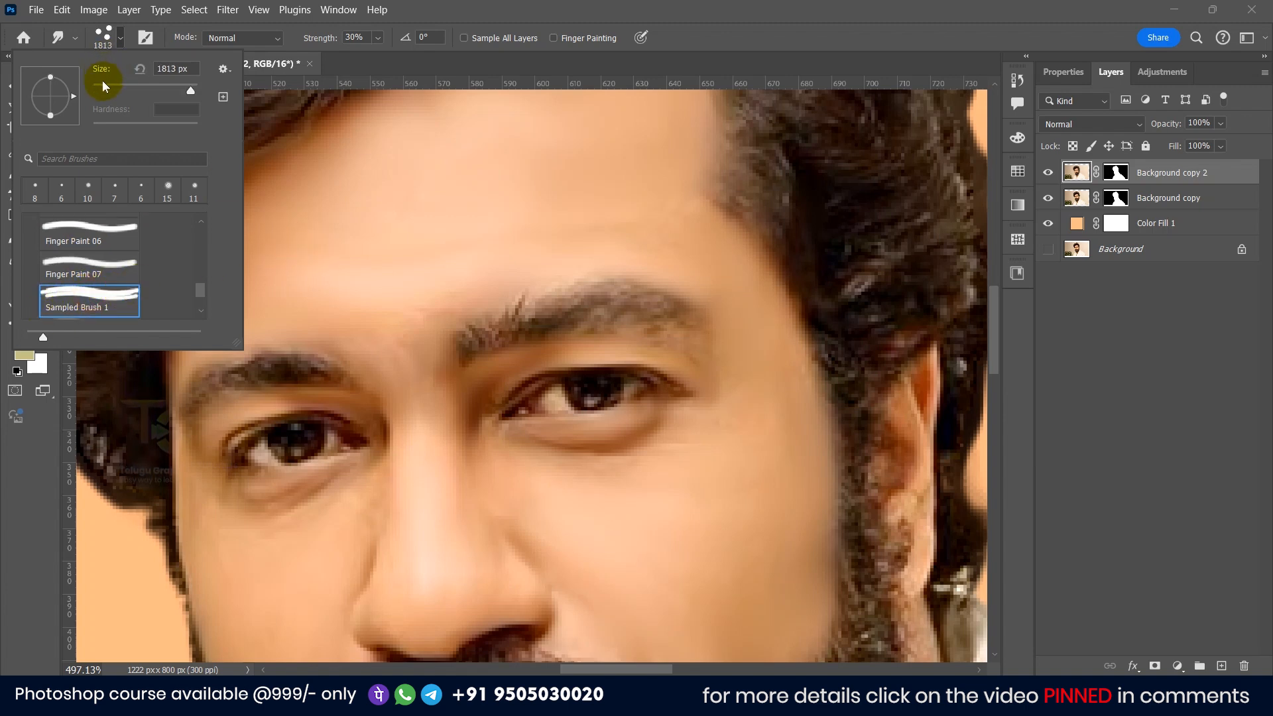
left_click_drag(97, 87, 98, 87)
Step: Smudge along both eyebrows with the sampled brush to blend their hairs
left_click_drag(568, 312, 551, 308)
scroll(553, 309, "up", 3)
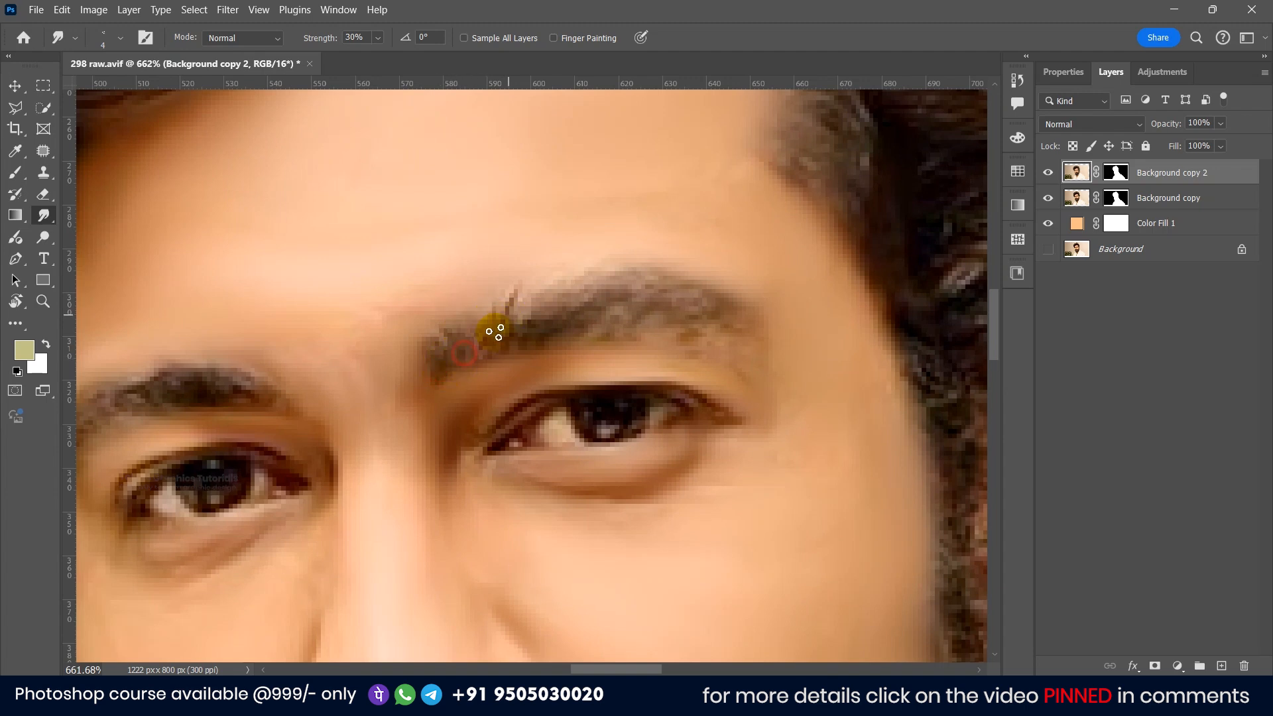
mouse_move(523, 334)
left_mouse_down()
mouse_move(534, 315)
mouse_move(525, 325)
left_mouse_up()
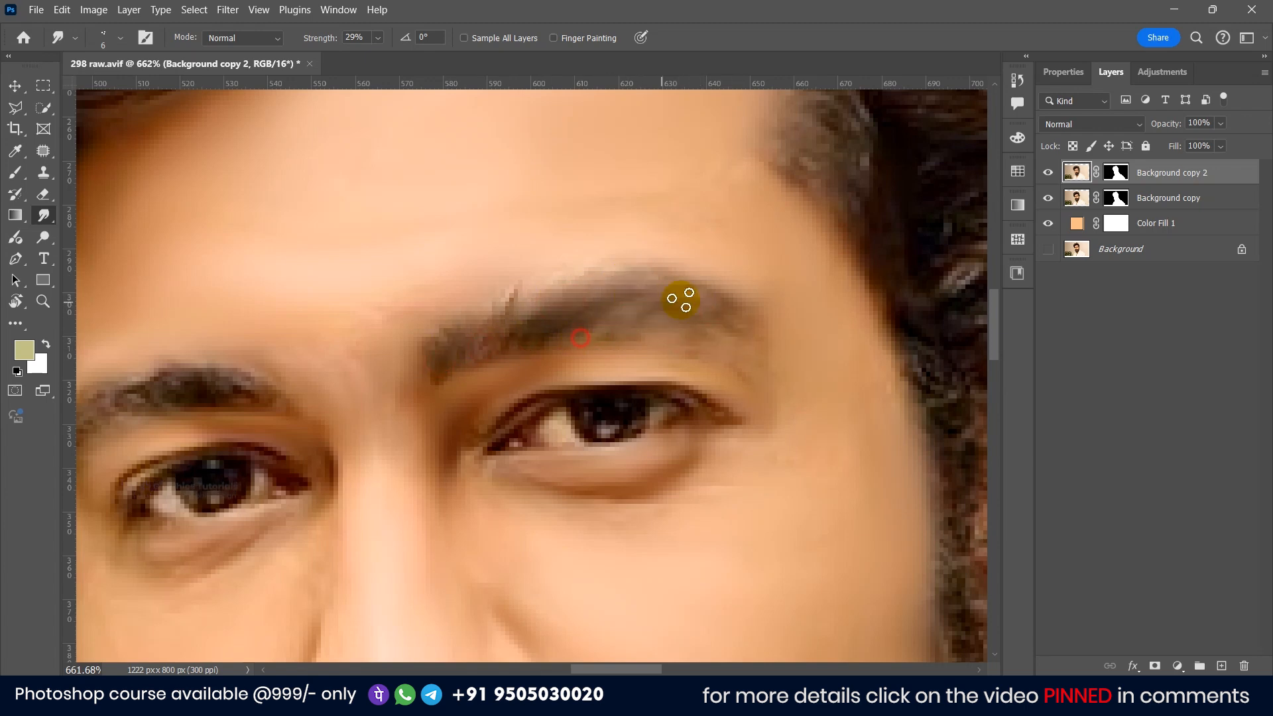
scroll(532, 327, "left", 5)
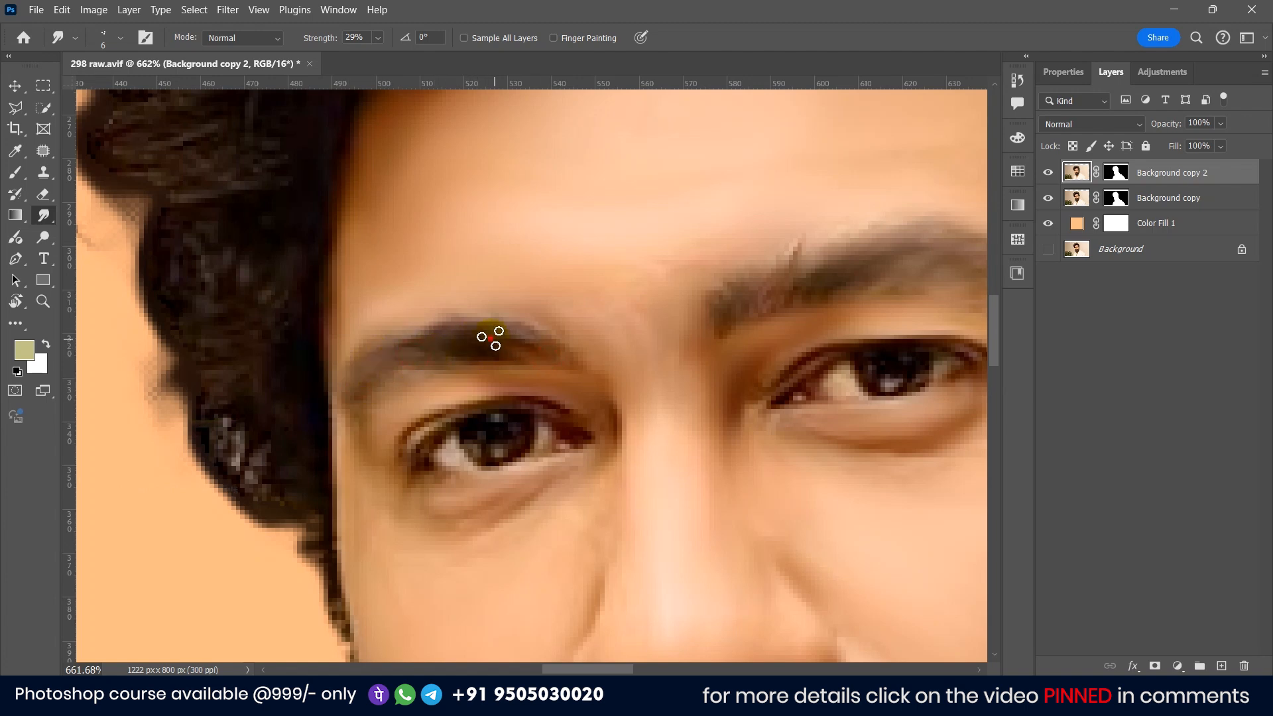
left_click_drag(791, 310, 610, 340)
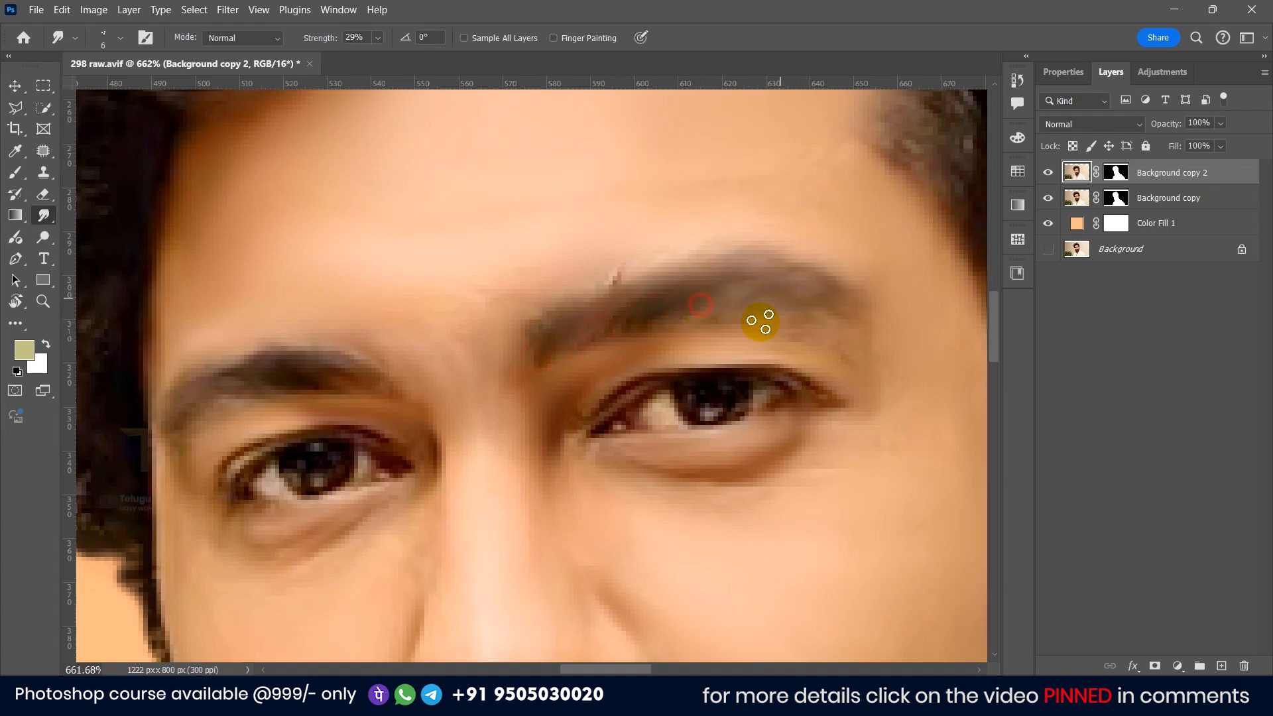
scroll(683, 331, "down", 13)
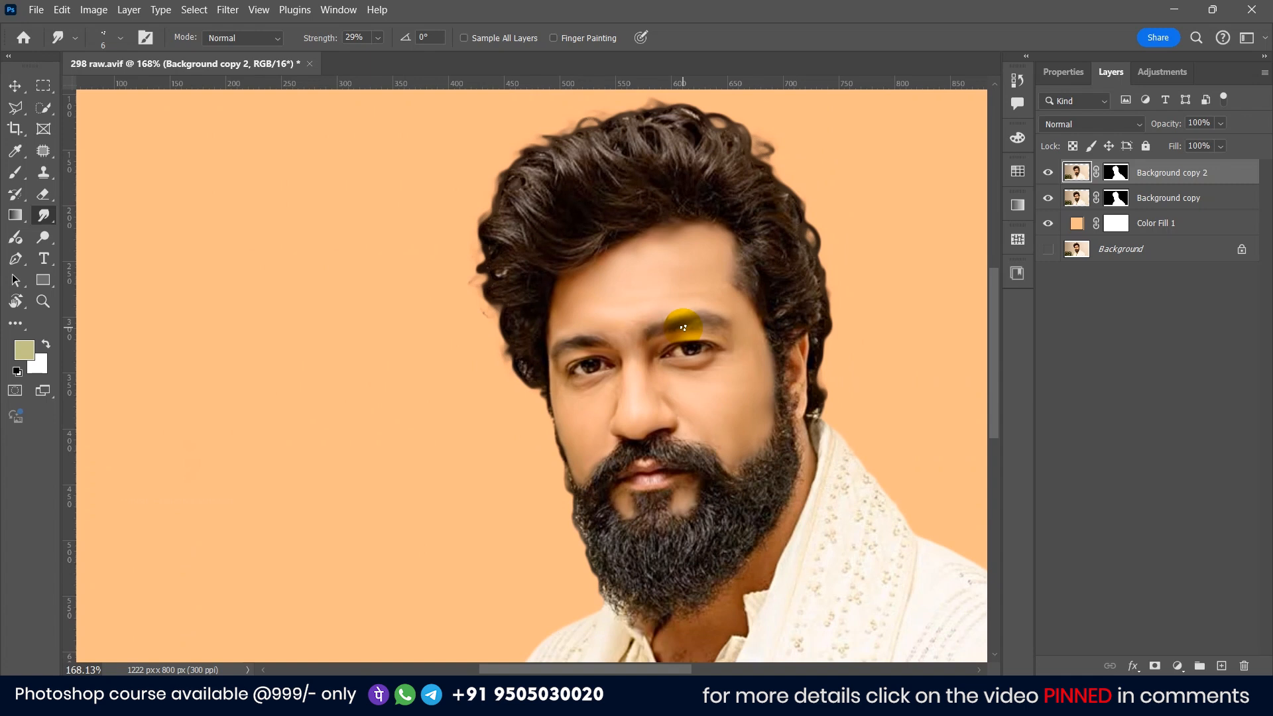
scroll(685, 319, "up", 5)
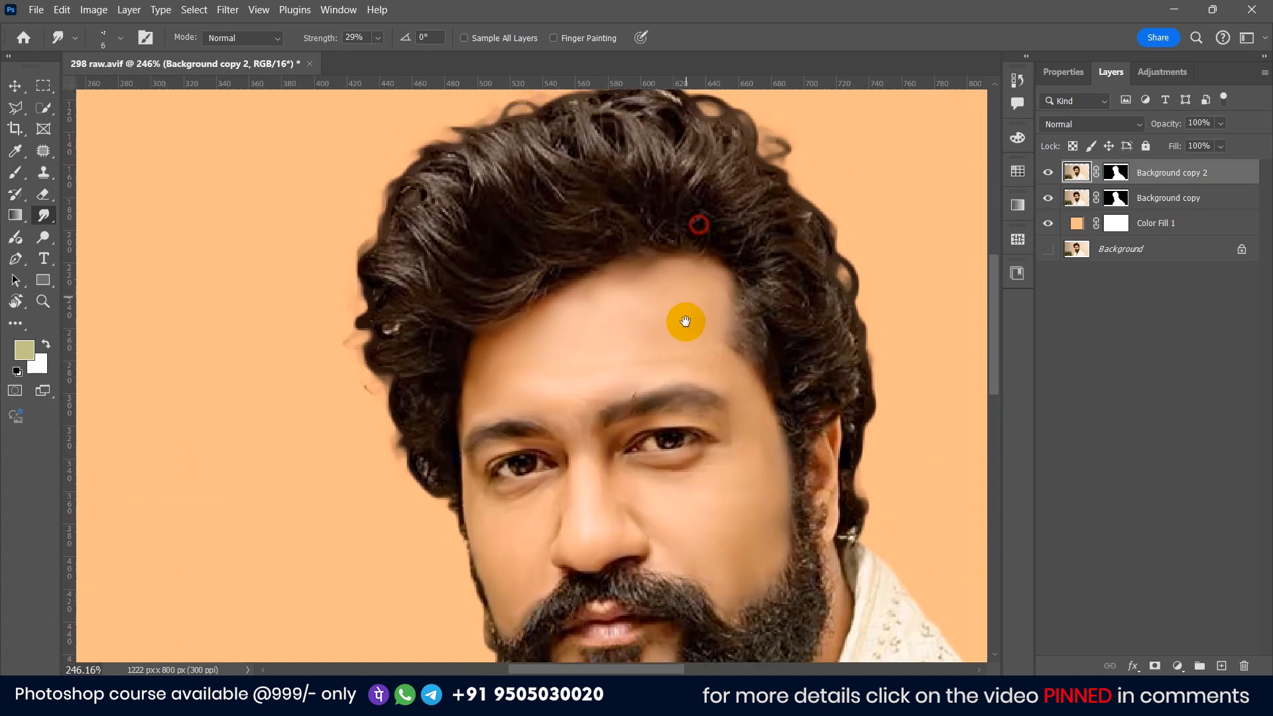
Step: Enlarge the brush to about 11 px and smudge the hair strands on the crown
key("bracketright")
key("bracketright")
key("bracketright")
key("bracketright")
key("bracketright")
scroll(671, 286, "up", 5)
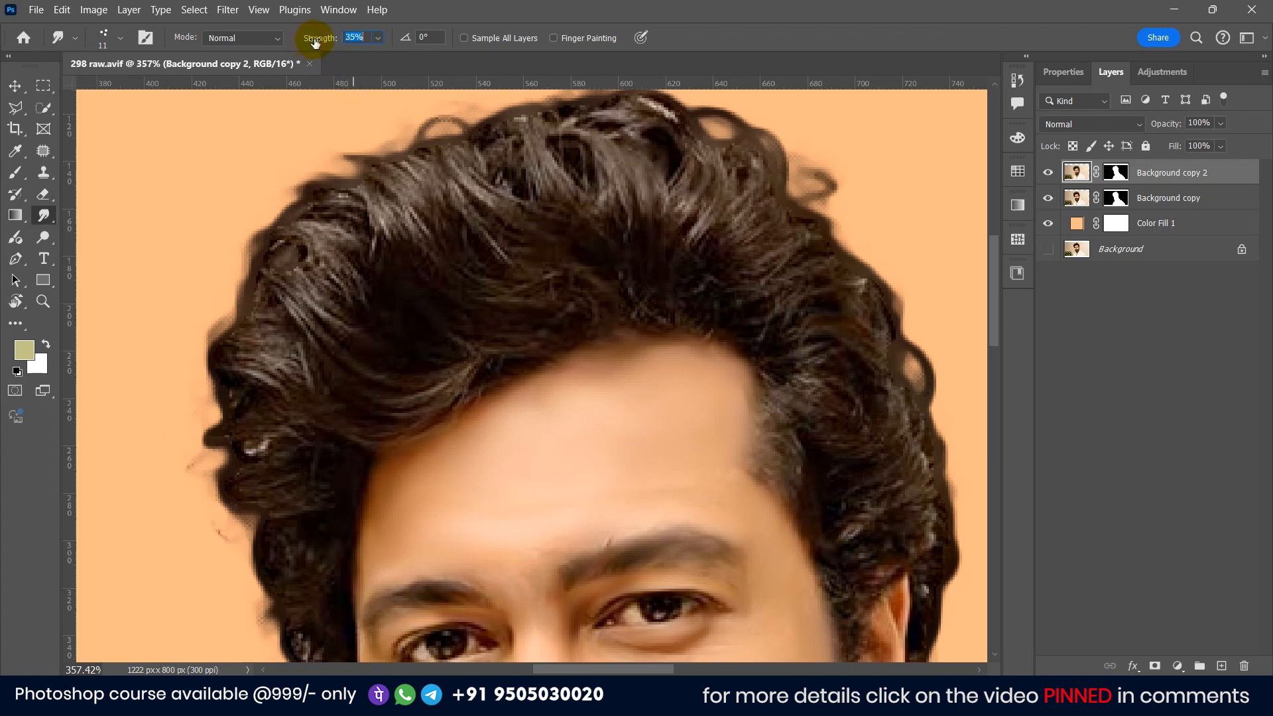
left_click_drag(624, 142, 640, 258)
left_click_drag(585, 139, 625, 248)
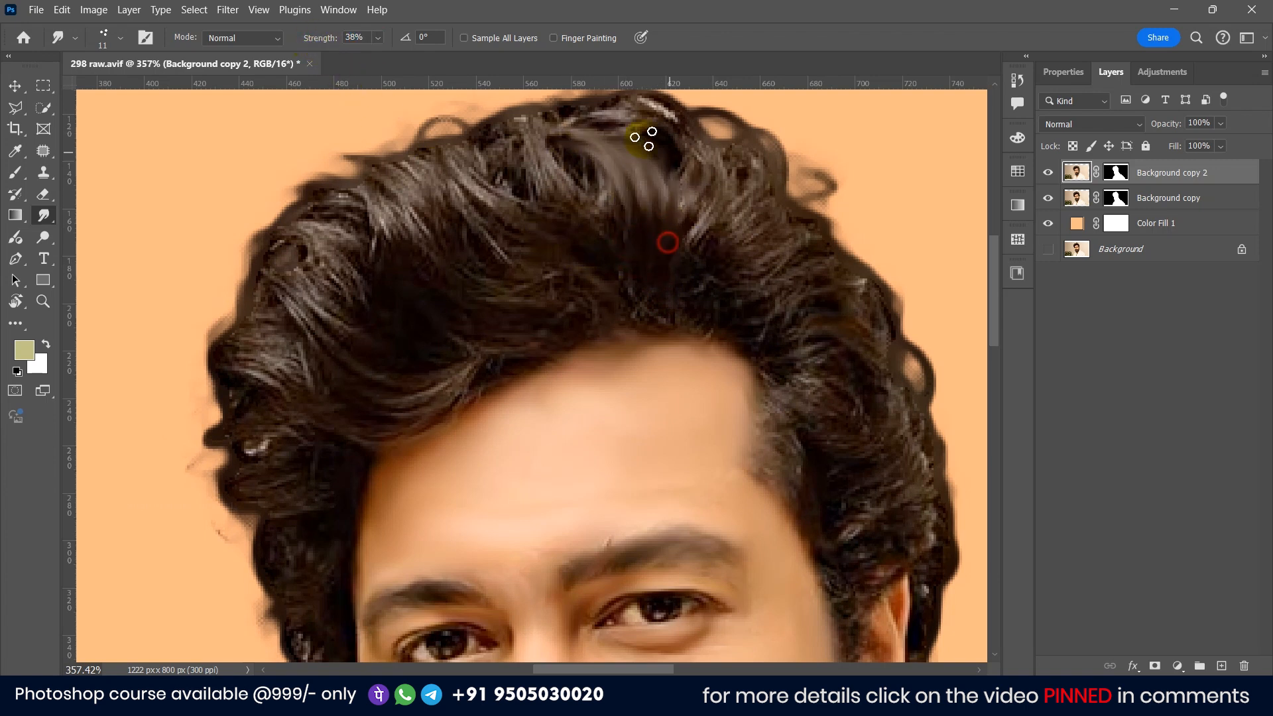
mouse_move(693, 214)
left_mouse_down()
mouse_move(708, 227)
mouse_move(678, 284)
left_mouse_up()
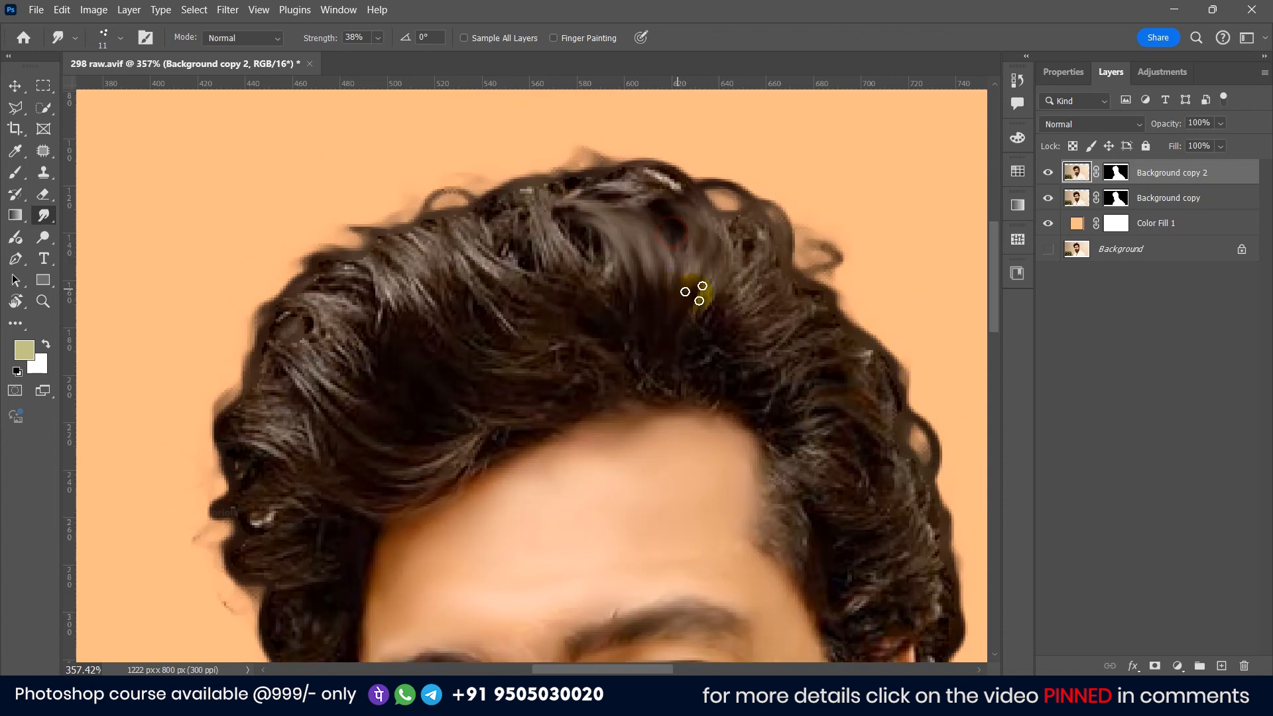
left_click_drag(689, 227, 701, 272)
mouse_move(626, 177)
left_mouse_down()
mouse_move(551, 205)
mouse_move(557, 249)
left_mouse_up()
Step: Raise the Smudge strength to 50% and smooth the hair strands along the top and left side
left_click_drag(314, 38, 321, 39)
left_click_drag(509, 192, 531, 301)
left_click_drag(443, 236, 494, 325)
left_click_drag(394, 232, 445, 334)
left_click_drag(377, 242, 428, 328)
left_click_drag(491, 317, 560, 372)
left_click_drag(461, 411, 507, 430)
left_click_drag(328, 268, 370, 316)
left_click_drag(279, 288, 346, 380)
left_click_drag(275, 333, 344, 392)
mouse_move(461, 446)
left_mouse_down()
mouse_move(371, 476)
mouse_move(386, 493)
left_mouse_up()
mouse_move(234, 428)
left_mouse_down()
mouse_move(313, 449)
mouse_move(314, 438)
left_mouse_up()
mouse_move(251, 338)
left_mouse_down()
mouse_move(262, 427)
mouse_move(303, 439)
left_mouse_up()
mouse_move(240, 516)
left_mouse_down()
mouse_move(273, 496)
mouse_move(356, 527)
left_mouse_up()
mouse_move(240, 531)
left_mouse_down()
mouse_move(297, 525)
mouse_move(333, 549)
left_mouse_up()
left_click_drag(320, 570, 377, 439)
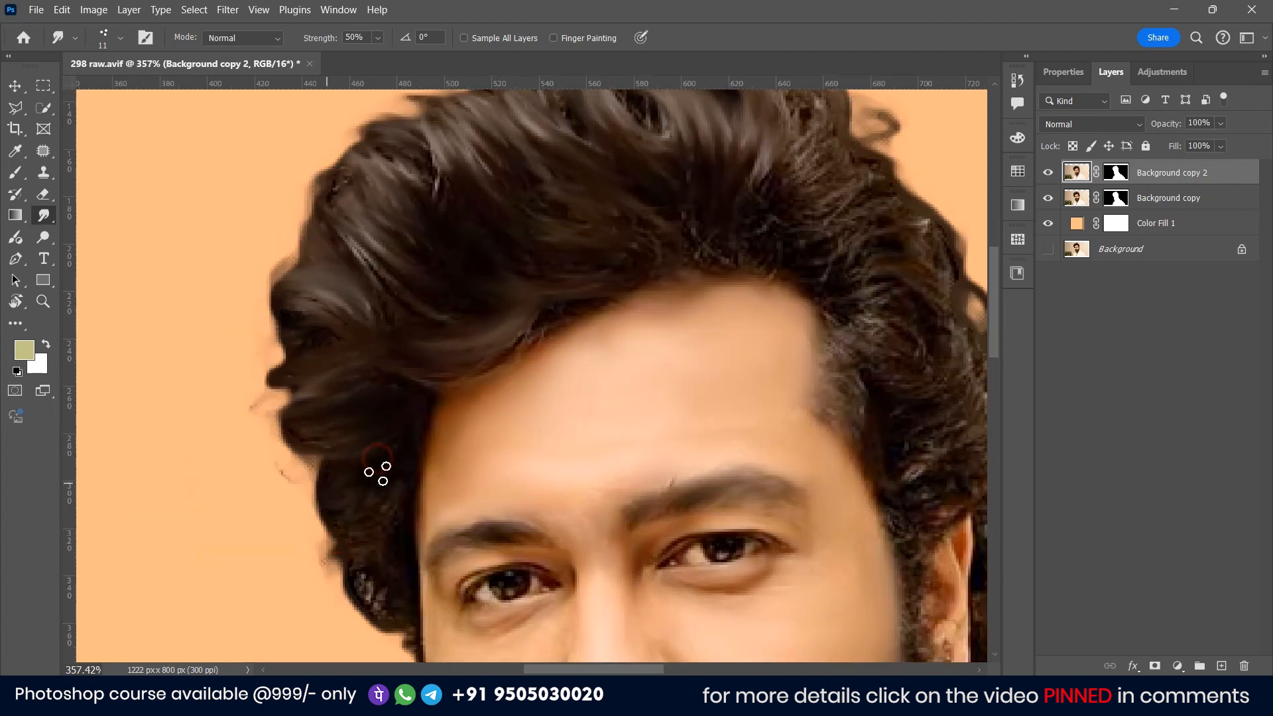
Step: Continue smudging the hair strands along the left side and crown to blend them smoothly
left_click_drag(656, 254, 469, 446)
left_click_drag(441, 318, 421, 268)
mouse_move(468, 314)
left_mouse_down()
mouse_move(424, 260)
mouse_move(444, 260)
left_mouse_up()
left_click_drag(399, 324, 389, 292)
left_click_drag(632, 294, 585, 365)
mouse_move(685, 365)
left_mouse_down()
mouse_move(617, 409)
mouse_move(634, 440)
left_mouse_up()
mouse_move(680, 503)
left_mouse_down()
mouse_move(683, 400)
mouse_move(748, 431)
left_mouse_up()
mouse_move(670, 443)
left_mouse_down()
mouse_move(733, 464)
mouse_move(714, 376)
left_mouse_up()
mouse_move(639, 392)
left_mouse_down()
mouse_move(742, 404)
mouse_move(717, 478)
left_mouse_up()
left_click_drag(799, 298, 784, 396)
left_click_drag(730, 488, 762, 466)
left_click_drag(722, 556, 716, 384)
left_click_drag(714, 384, 716, 498)
left_click_drag(730, 425, 714, 494)
mouse_move(696, 281)
left_mouse_down()
mouse_move(650, 255)
mouse_move(630, 199)
left_mouse_up()
mouse_move(726, 276)
left_mouse_down()
mouse_move(734, 511)
mouse_move(750, 570)
left_mouse_up()
left_click_drag(541, 369, 595, 291)
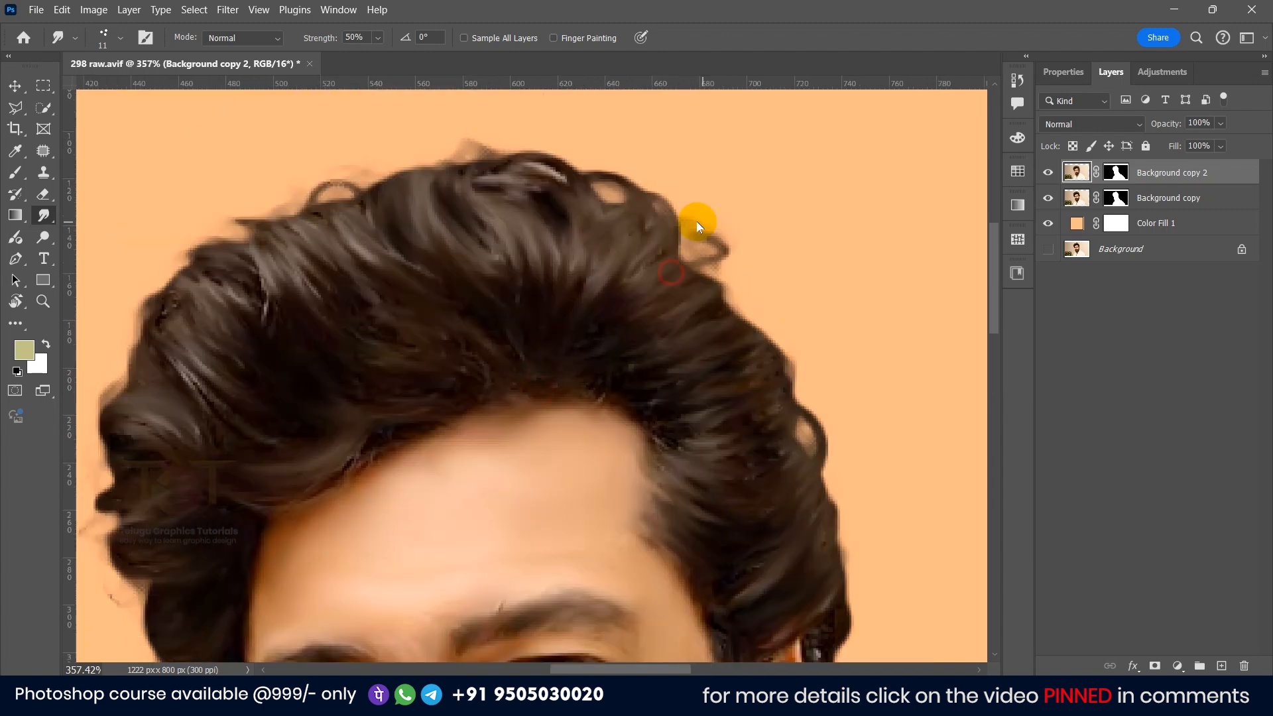
Step: Shrink the Smudge brush and smudge the curls along the top edge of the hair
scroll(349, 358, "down", 4)
scroll(324, 306, "down", 5)
scroll(305, 530, "up", 10)
key("bracketleft")
key("bracketleft")
key("bracketleft")
mouse_move(630, 304)
left_mouse_down()
mouse_move(497, 398)
mouse_move(454, 484)
left_mouse_up()
mouse_move(604, 368)
left_mouse_down()
mouse_move(521, 437)
mouse_move(488, 502)
left_mouse_up()
mouse_move(487, 624)
left_mouse_down()
mouse_move(478, 446)
mouse_move(464, 542)
left_mouse_up()
Step: Reduce the brush to about 6 px and smudge the beard hairs downward
key("bracketleft")
key("bracketleft")
left_click_drag(392, 432, 378, 581)
mouse_move(514, 457)
left_mouse_down()
mouse_move(519, 574)
mouse_move(514, 379)
left_mouse_up()
left_click_drag(508, 391, 516, 586)
left_click_drag(562, 403, 545, 546)
left_click_drag(578, 349, 574, 563)
left_click_drag(637, 340, 639, 549)
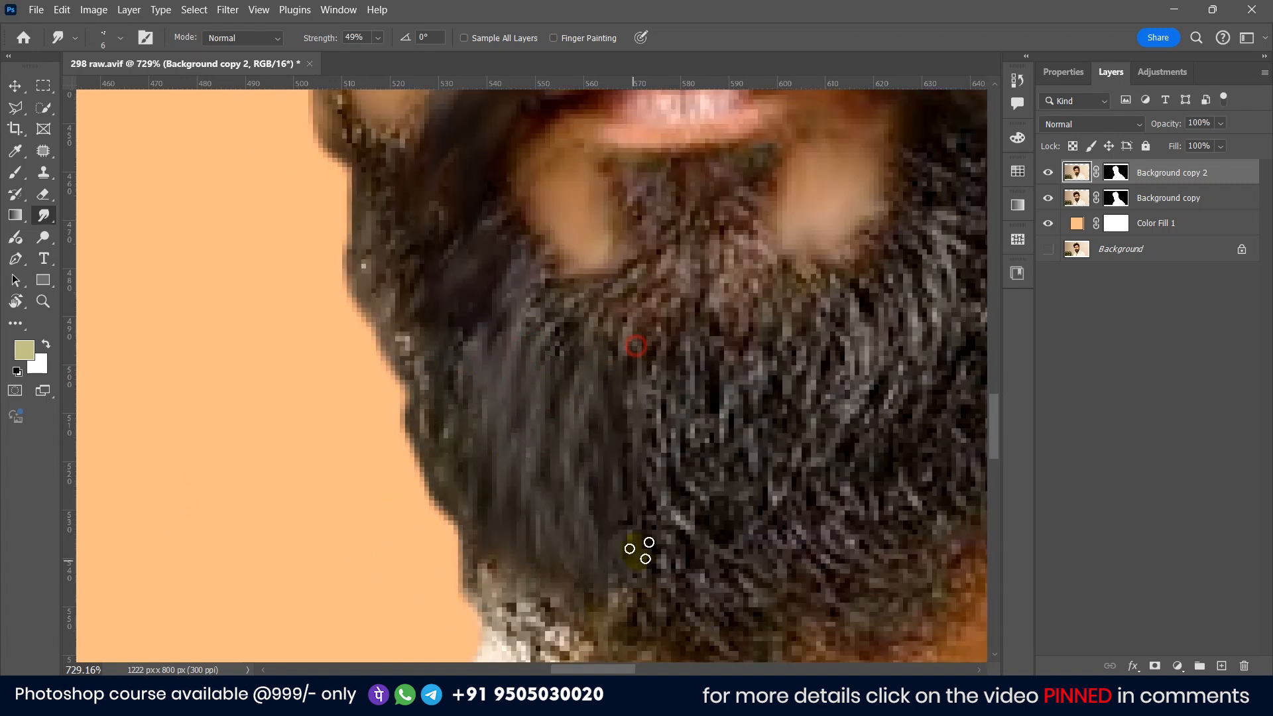
Step: Enlarge the brush and smudge across the lower beard to blend the coarse hairs
scroll(650, 453, "down", 3)
left_click_drag(699, 429, 719, 517)
key("bracketright")
key("bracketright")
key("bracketright")
key("bracketright")
left_click_drag(801, 337, 805, 487)
left_click_drag(856, 285, 881, 441)
left_click_drag(893, 344, 750, 318)
left_click_drag(773, 262, 825, 371)
mouse_move(847, 173)
left_mouse_down()
mouse_move(767, 384)
mouse_move(849, 464)
left_mouse_up()
left_click_drag(846, 272, 881, 345)
left_click_drag(856, 199, 869, 288)
left_click_drag(773, 286, 809, 338)
left_click_drag(724, 339, 753, 379)
left_click_drag(681, 348, 720, 388)
left_click_drag(602, 284, 654, 352)
Step: Smudge the beard's edge and chin area with alternately smaller and larger brush sizes
scroll(673, 382, "down", 7)
scroll(673, 381, "up", 7)
key("bracketleft")
key("bracketleft")
key("bracketleft")
key("bracketleft")
key("bracketleft")
key("bracketleft")
key("bracketleft")
left_click_drag(546, 492, 560, 529)
key("bracketright")
key("bracketright")
key("bracketright")
scroll(517, 506, "up", 5)
left_click_drag(499, 391, 488, 467)
mouse_move(446, 424)
left_mouse_down()
mouse_move(431, 487)
mouse_move(385, 557)
left_mouse_up()
left_click_drag(478, 501, 534, 524)
left_click_drag(617, 455, 660, 530)
left_click_drag(653, 427, 666, 453)
left_click_drag(325, 498, 312, 517)
Step: Smudge the beard along the jawline and neck to smooth its texture
scroll(398, 431, "down", 2)
left_click_drag(180, 509, 189, 551)
left_click_drag(213, 540, 232, 597)
scroll(256, 498, "down", 2)
scroll(530, 372, "down", 3)
right_click(545, 345, "alt")
left_click_drag(554, 381, 567, 448)
left_click_drag(500, 398, 521, 464)
left_click_drag(325, 431, 378, 504)
left_click_drag(428, 458, 457, 507)
scroll(563, 497, "down", 4)
left_click_drag(593, 345, 651, 468)
scroll(577, 405, "up", 6)
left_click_drag(673, 348, 659, 389)
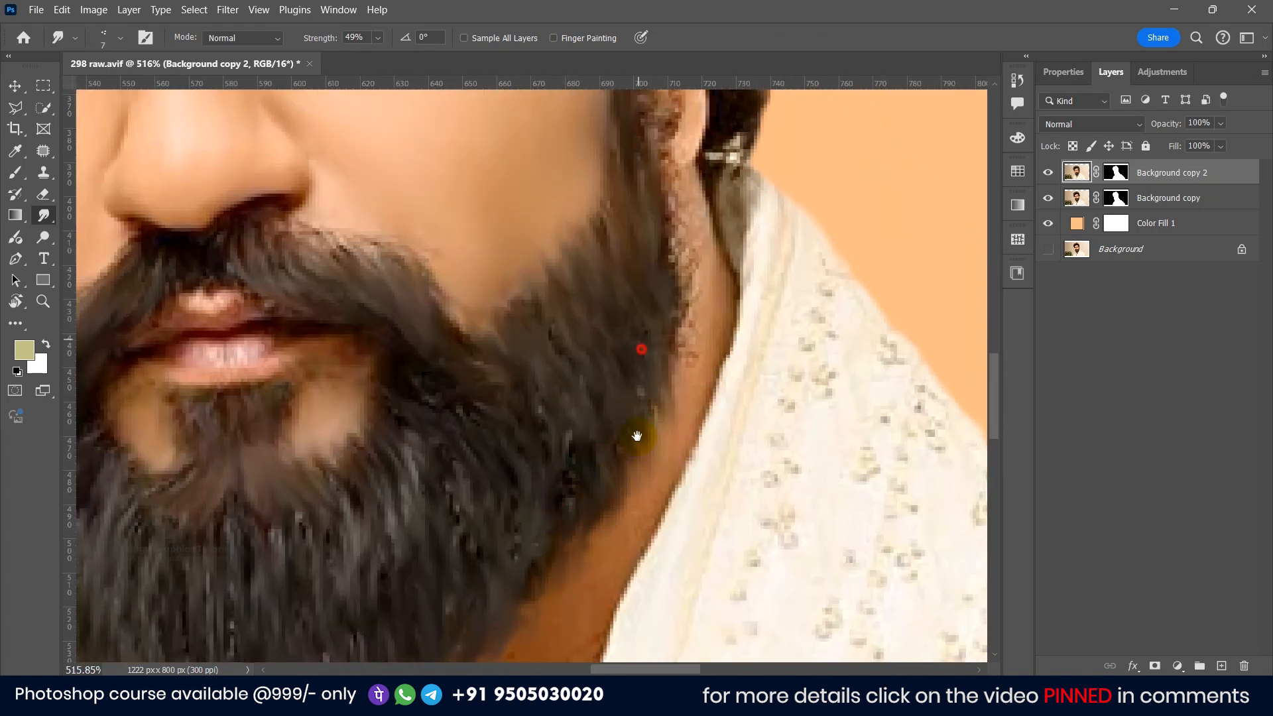
Step: Smudge the beard on the right cheek and below the lips to finish blending it
left_click_drag(647, 298, 636, 530)
left_click_drag(626, 348, 664, 508)
left_click_drag(577, 445, 590, 547)
left_click_drag(374, 468, 405, 530)
left_click_drag(325, 467, 369, 523)
left_click_drag(265, 457, 299, 531)
scroll(340, 500, "down", 4)
scroll(472, 414, "up", 3)
left_click_drag(473, 630, 526, 581)
left_click_drag(310, 401, 315, 484)
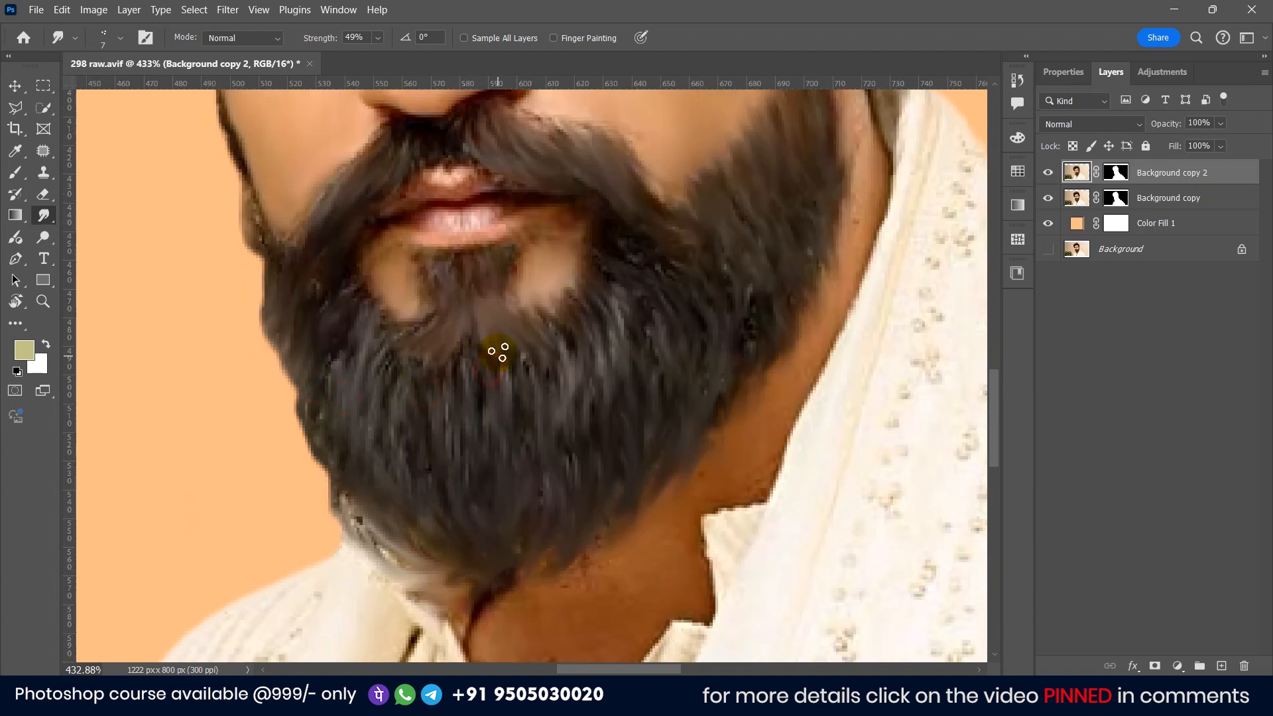
scroll(560, 582, "down", 8)
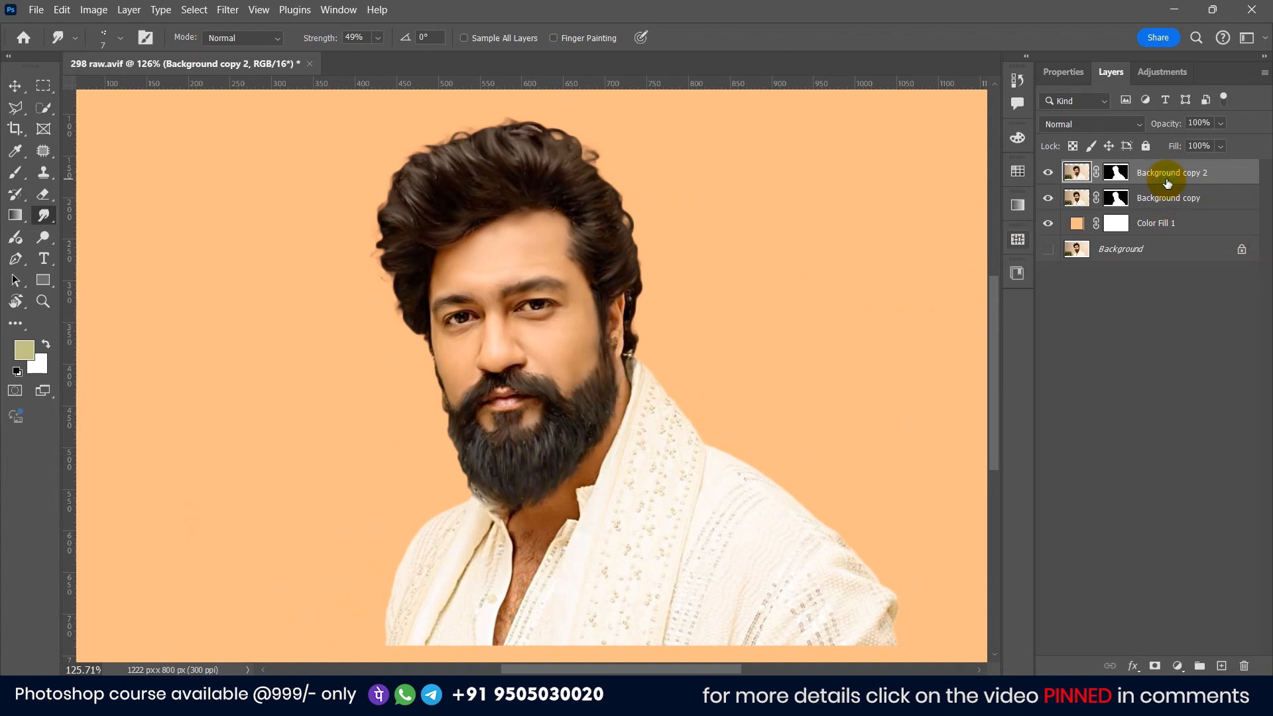
Step: Duplicate the Background copy 2 layer and convert the copy to a smart object
key("ctrl+j")
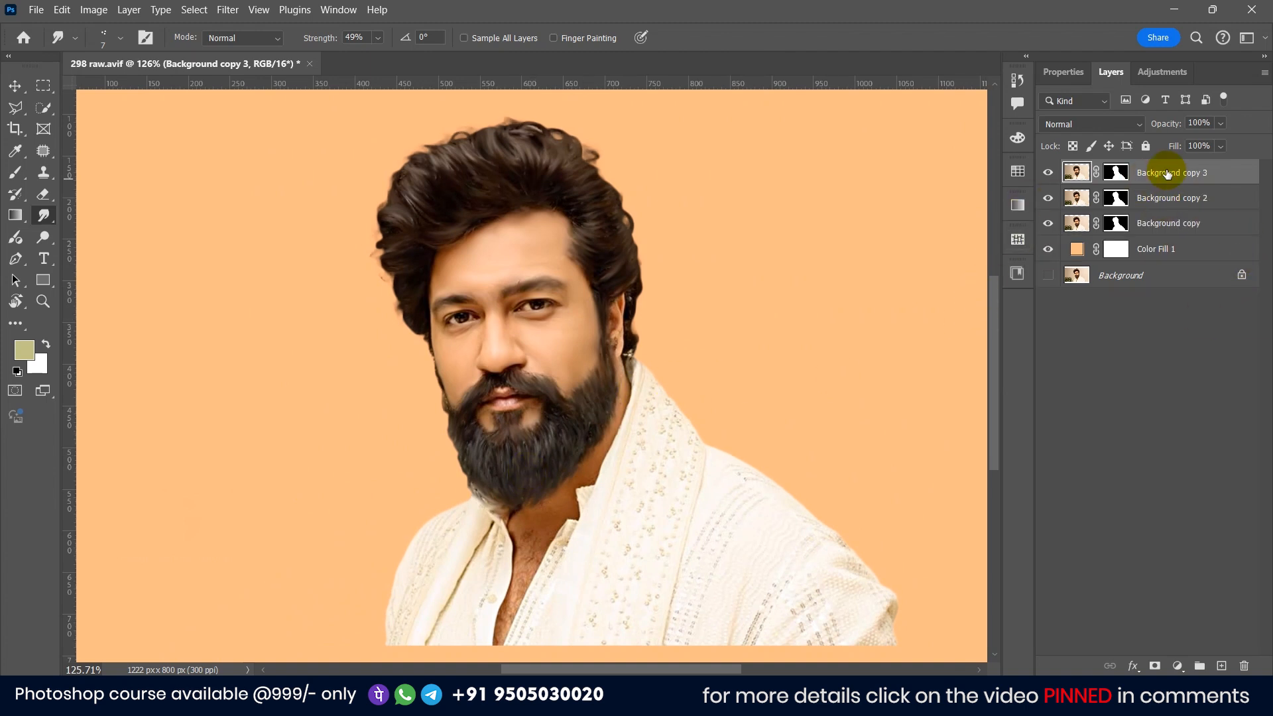
right_click(1168, 173)
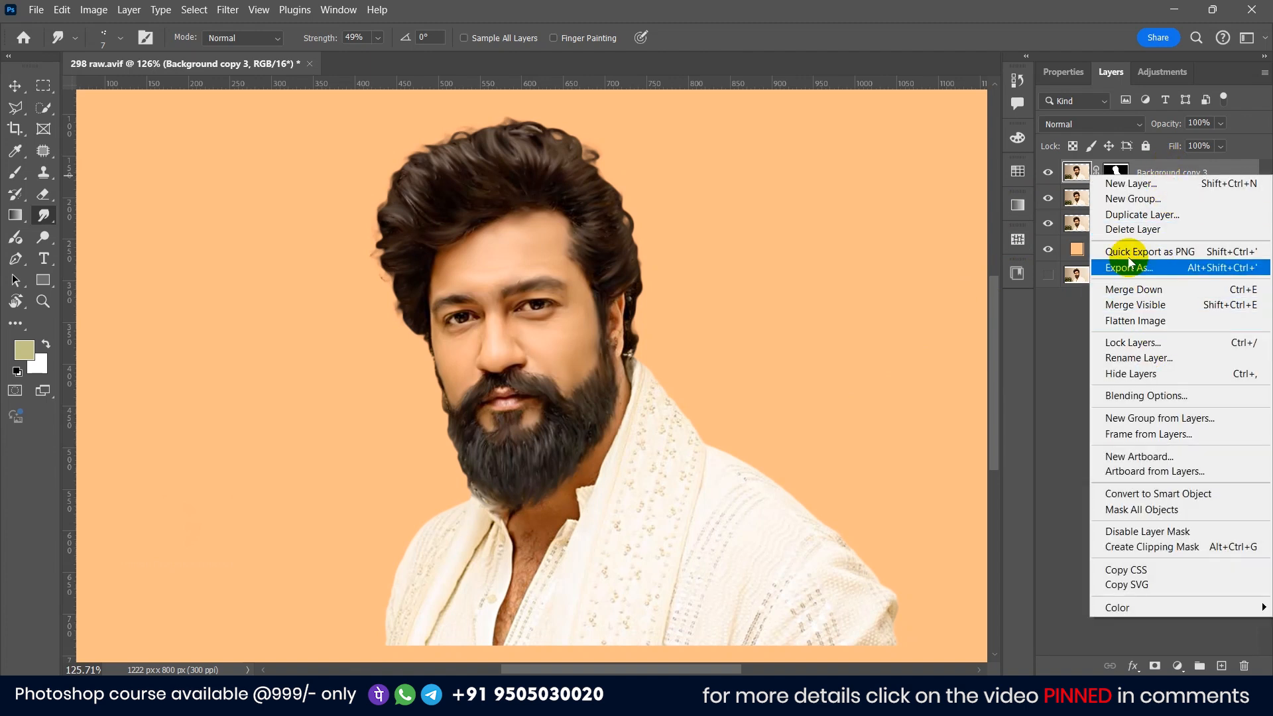
left_click(1149, 496)
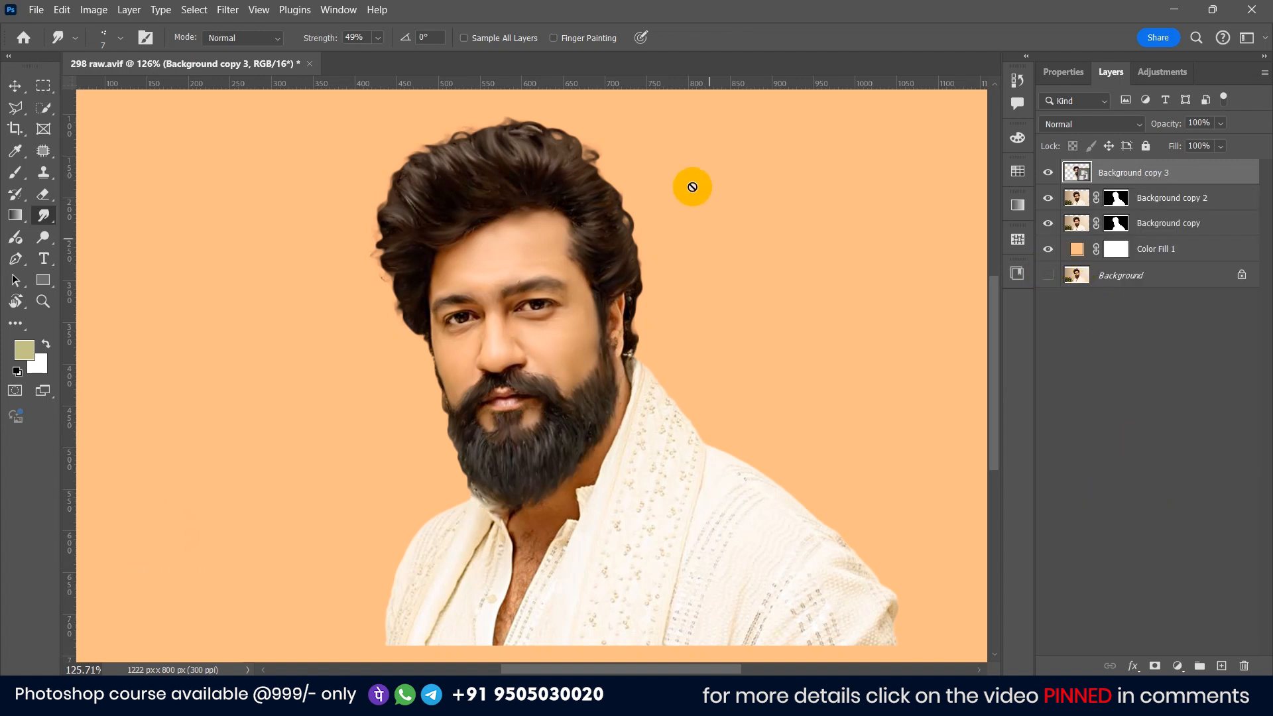
Step: Smudge the hair edge on the right side of the crown on the new layer
scroll(648, 205, "up", 2)
scroll(663, 247, "down", 3)
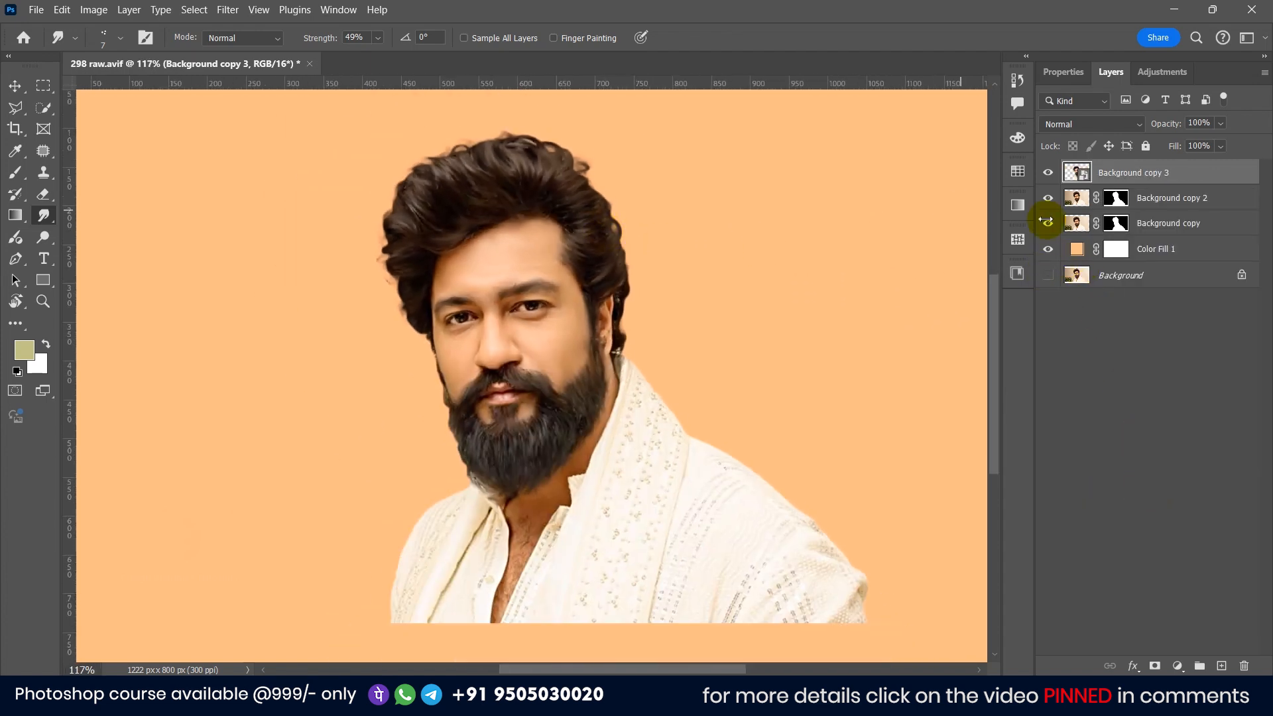
scroll(477, 166, "up", 3)
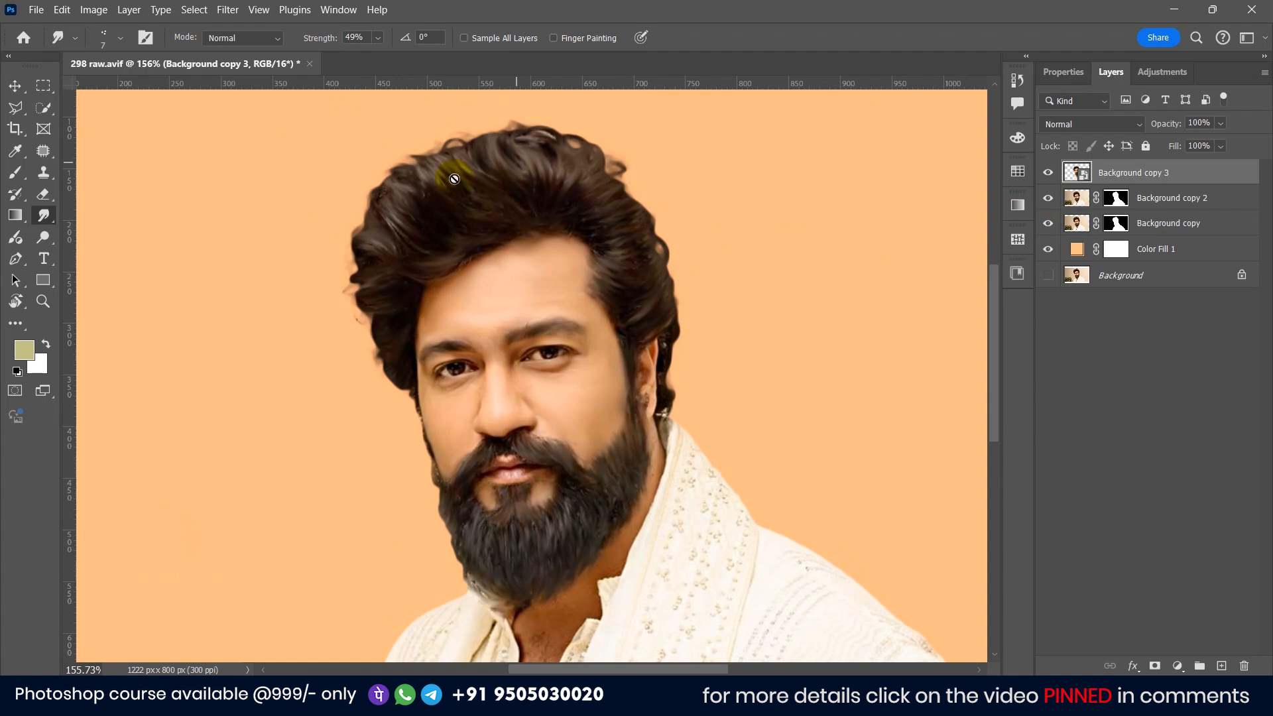
left_click_drag(313, 185, 398, 202)
scroll(471, 246, "down", 3)
left_click(475, 241)
left_click(550, 270)
scroll(478, 249, "up", 8)
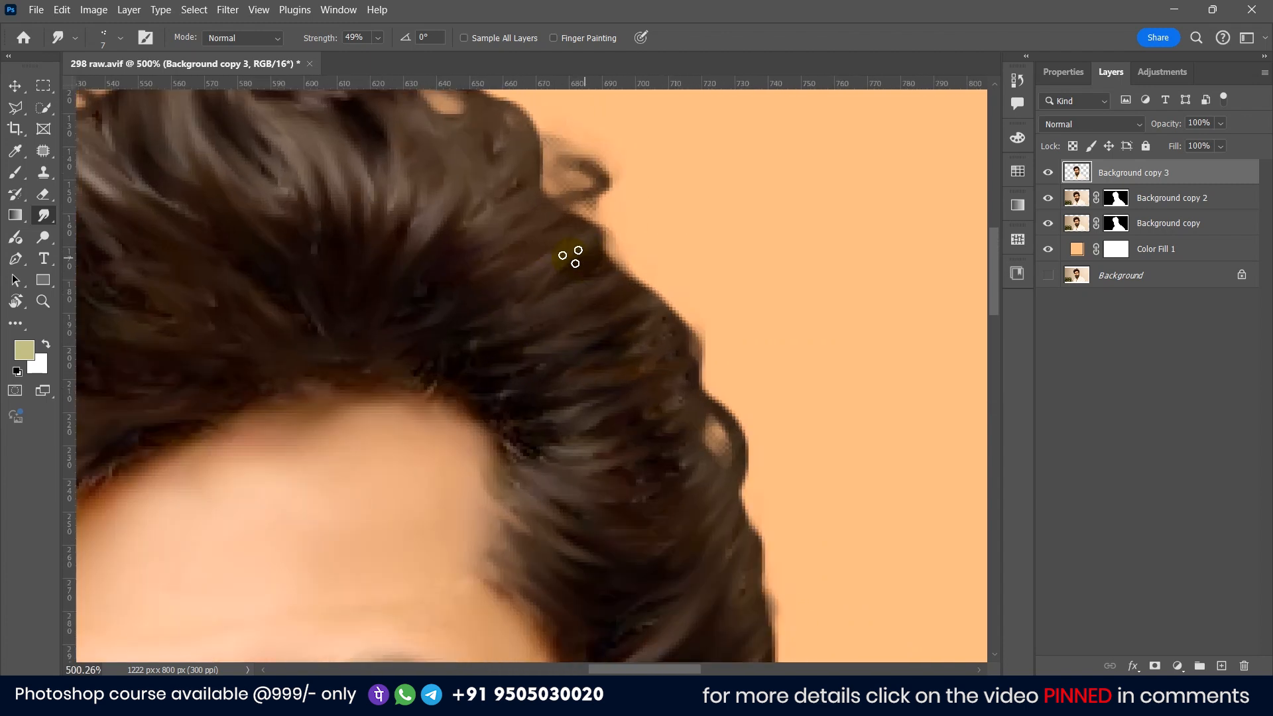
mouse_move(581, 264)
left_mouse_down()
mouse_move(605, 216)
mouse_move(616, 225)
left_mouse_up()
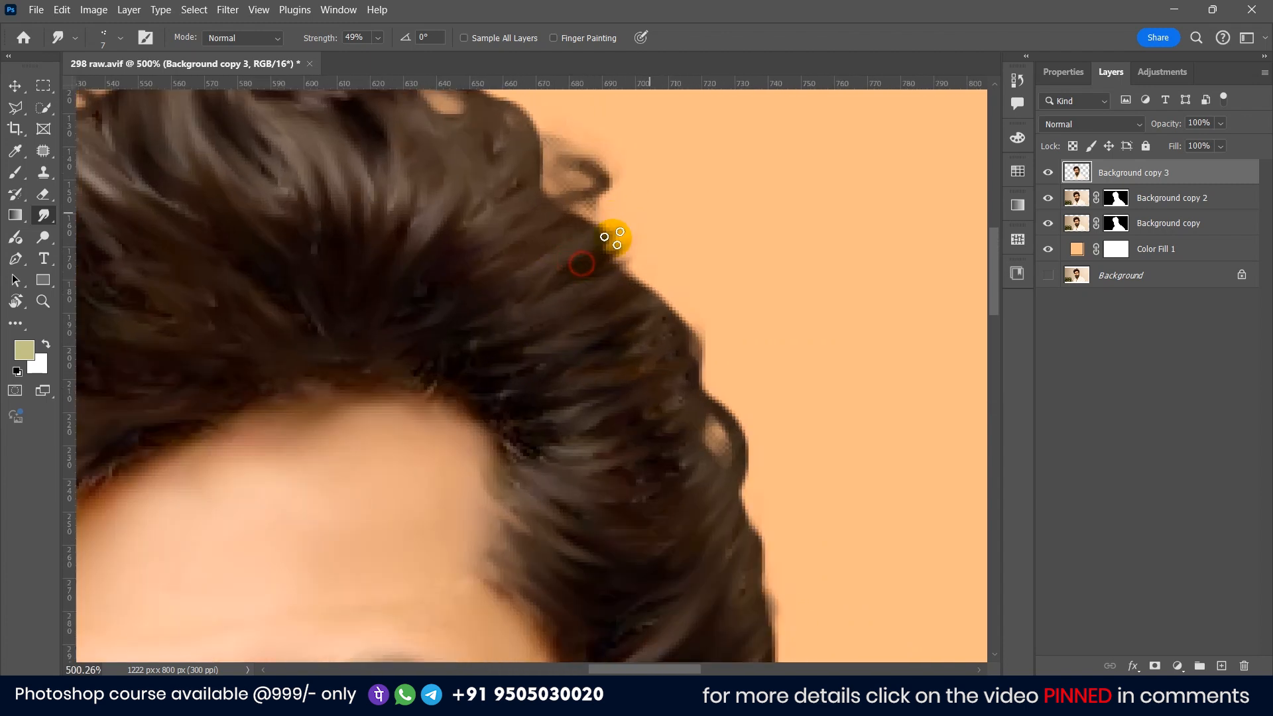
mouse_move(614, 290)
left_mouse_down()
mouse_move(647, 243)
mouse_move(653, 268)
mouse_move(681, 250)
left_mouse_up()
left_click_drag(622, 315, 703, 274)
left_click_drag(663, 344, 694, 325)
left_click_drag(678, 377, 708, 325)
mouse_move(693, 413)
left_mouse_down()
mouse_move(753, 392)
mouse_move(724, 422)
left_mouse_up()
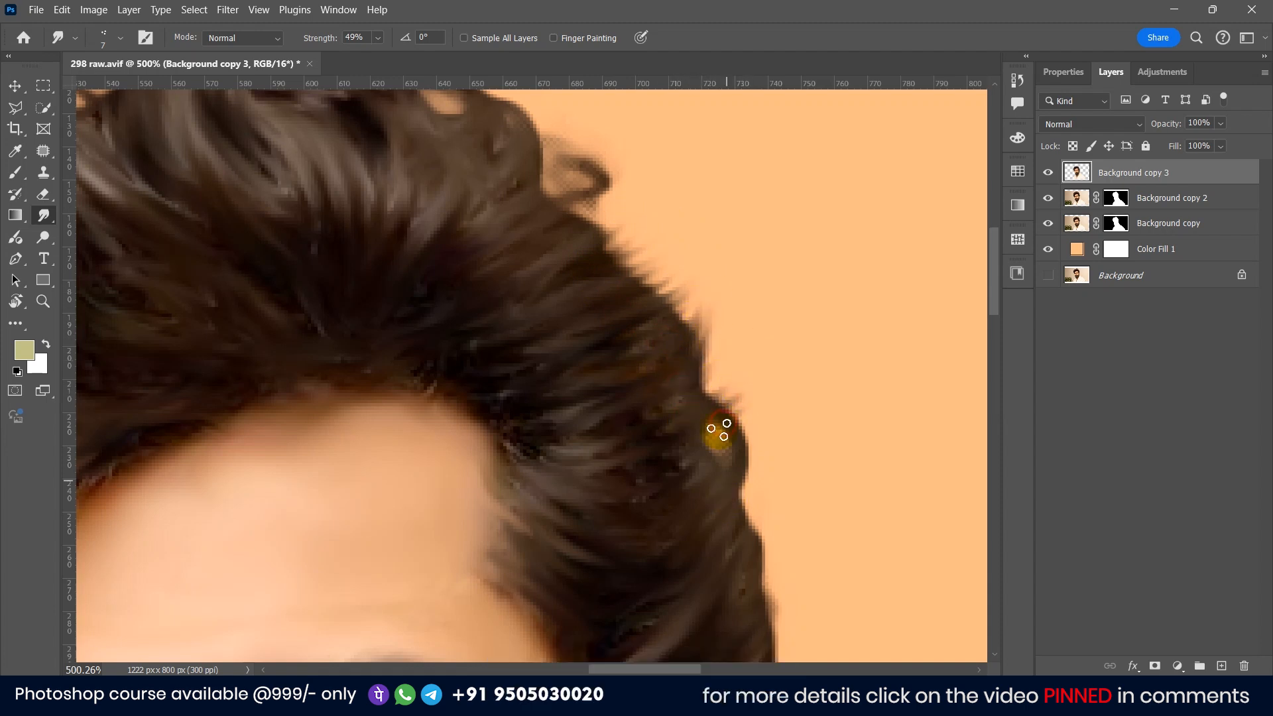
Step: Smudge the hair strands across the top of the head to smooth them
left_click_drag(589, 269, 681, 419)
left_click_drag(610, 369, 647, 426)
left_click_drag(648, 427, 762, 375)
left_click_drag(547, 305, 640, 275)
left_click_drag(444, 308, 265, 276)
left_click_drag(198, 369, 411, 298)
left_click_drag(412, 299, 302, 252)
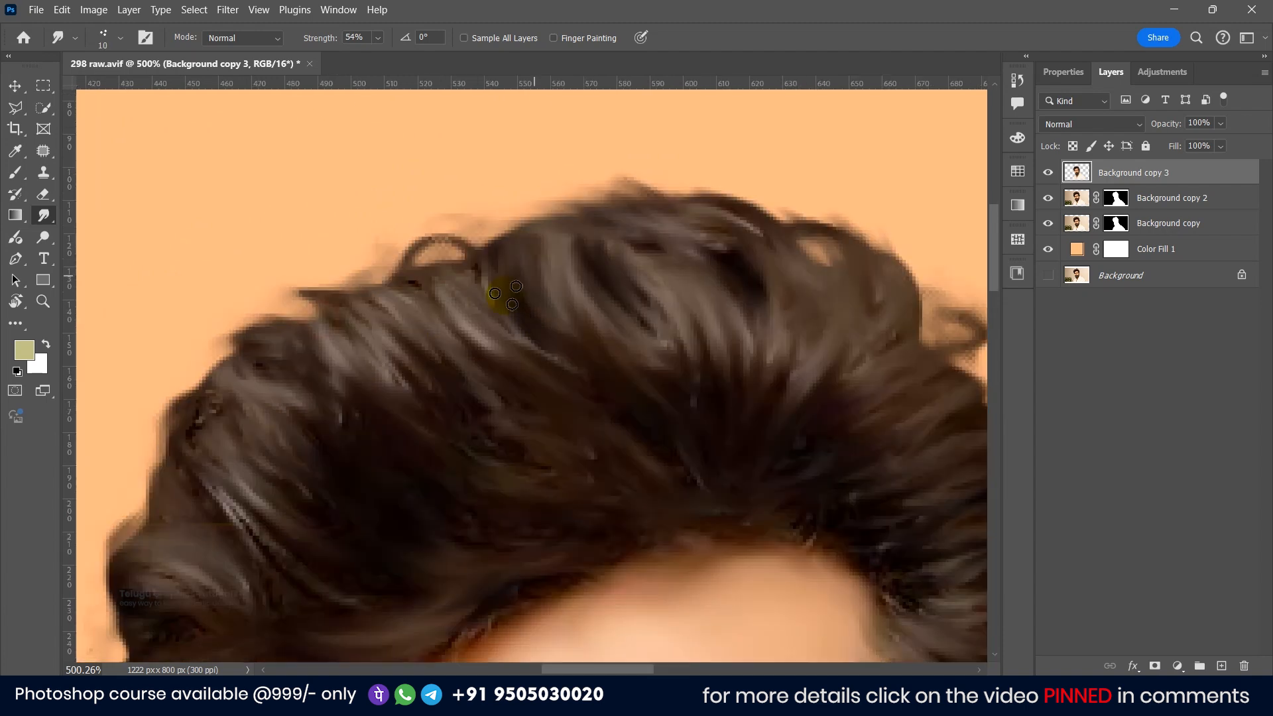
Step: Smudge the crown's curly hair strands toward the edge with a 10 px brush
left_click_drag(823, 424, 587, 317)
scroll(670, 321, "down", 1)
left_click_drag(683, 335, 774, 249)
left_click_drag(790, 592, 681, 354)
left_click_drag(739, 318, 765, 398)
left_click_drag(713, 590, 722, 373)
left_click_drag(725, 441, 773, 432)
left_click_drag(705, 574, 776, 375)
left_click_drag(756, 458, 780, 384)
left_click_drag(505, 437, 623, 438)
Step: Smudge the remaining hair strands and edges on the left side of the head
scroll(626, 437, "up", 1)
right_click(629, 437, "alt")
mouse_move(534, 371)
left_mouse_down()
mouse_move(597, 400)
mouse_move(703, 511)
left_mouse_up()
left_click_drag(622, 521, 754, 446)
mouse_move(409, 340)
left_mouse_down()
mouse_move(284, 441)
mouse_move(289, 472)
left_mouse_up()
left_click_drag(269, 437, 271, 497)
left_click_drag(267, 384, 317, 467)
Step: Switch the Smudge brush tip to Smoothing Smudge Brush and set its size to about 65 px
left_click(102, 39)
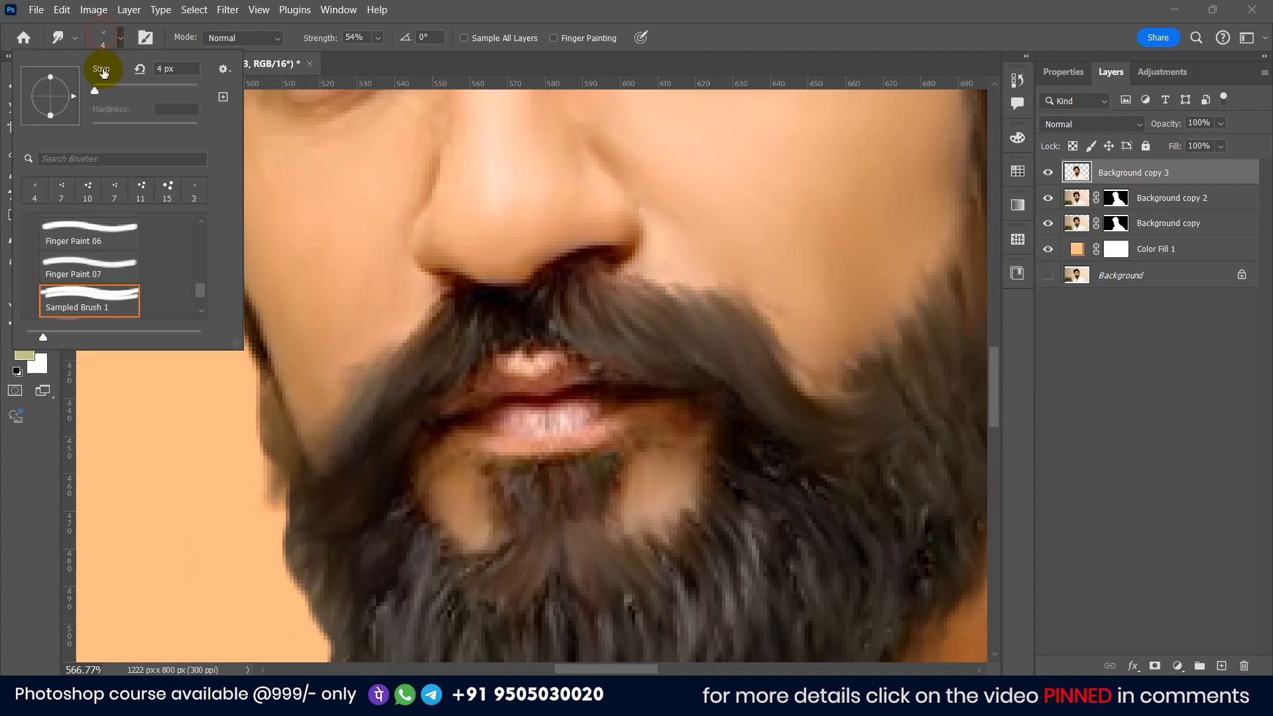
scroll(114, 265, "up", 3)
scroll(99, 277, "down", 1)
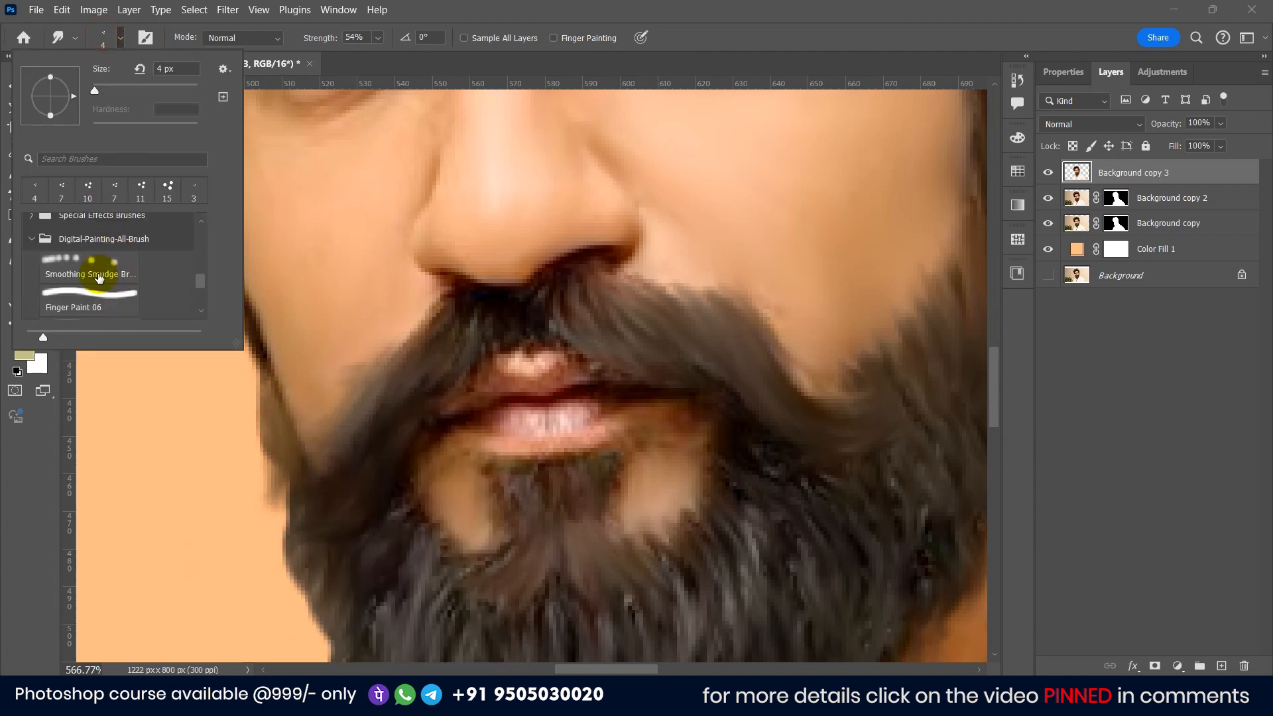
left_click(120, 267)
left_click_drag(127, 90, 104, 90)
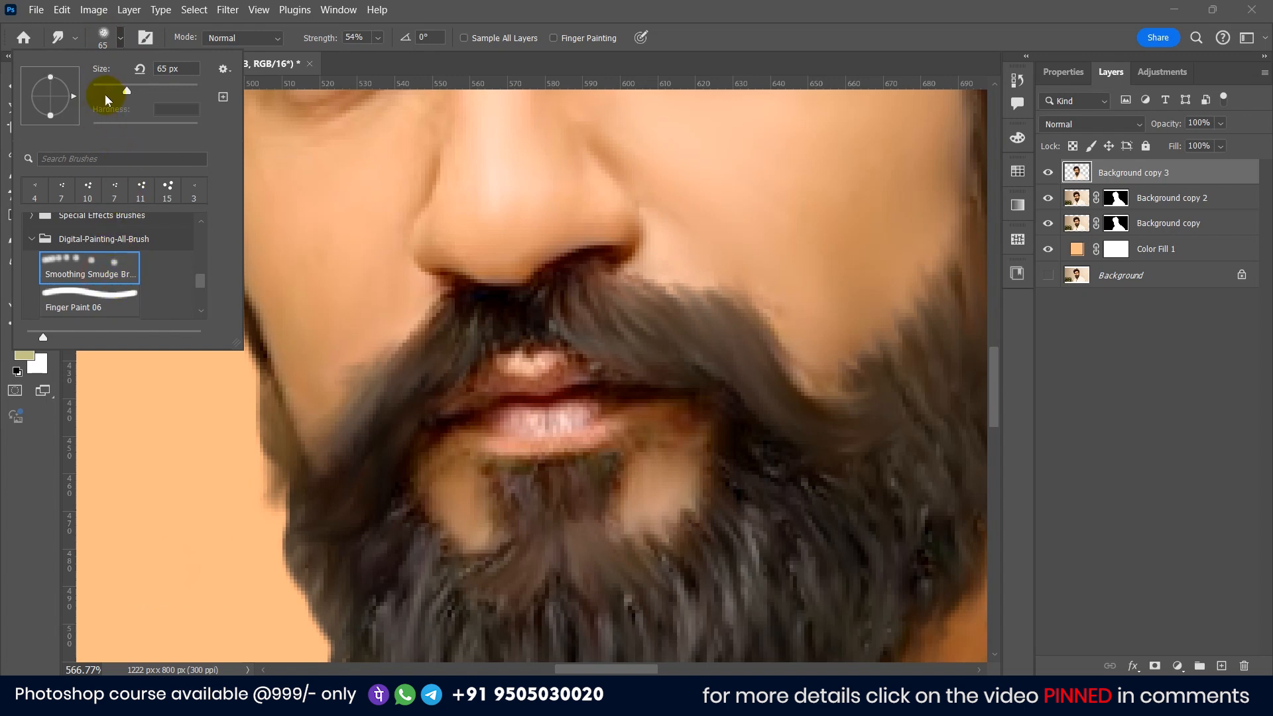
Step: Smudge the moustache and the beard around the chin to blend the hairs
left_click_drag(446, 330, 414, 328)
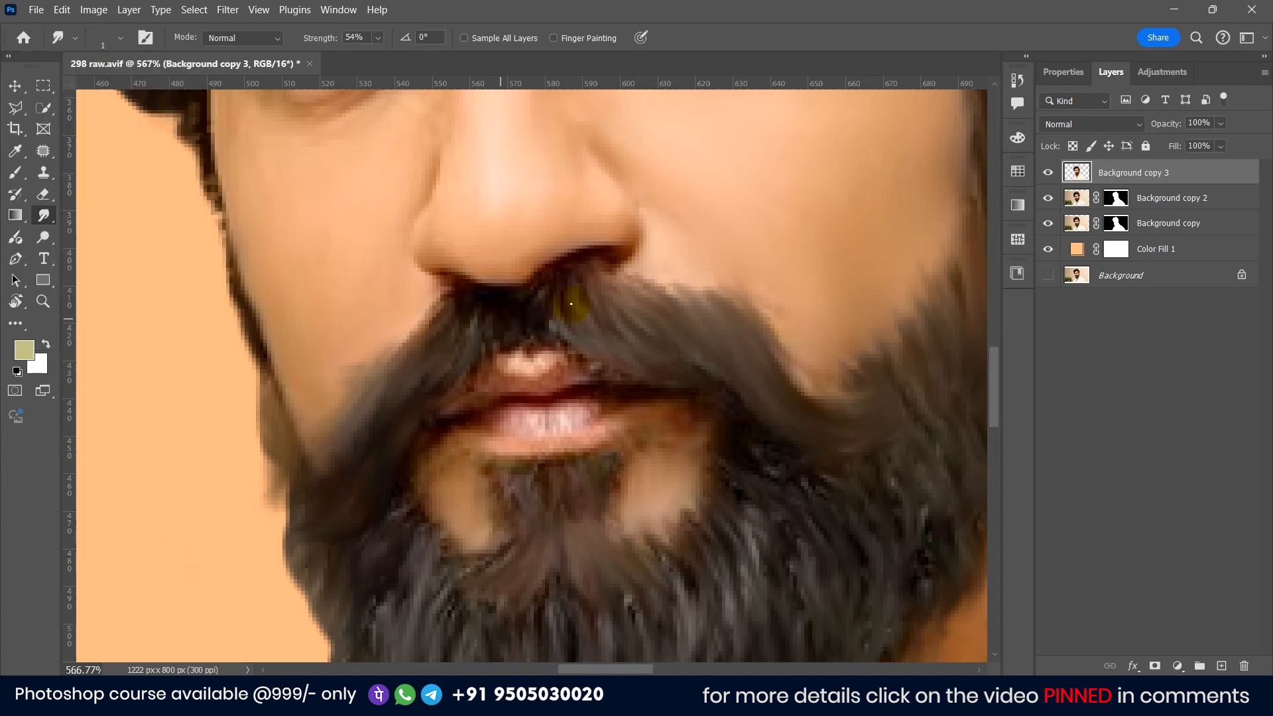
scroll(591, 305, "up", 2)
mouse_move(809, 332)
left_mouse_down()
mouse_move(680, 338)
mouse_move(703, 335)
left_mouse_up()
mouse_move(669, 296)
left_mouse_down()
mouse_move(698, 342)
mouse_move(702, 322)
left_mouse_up()
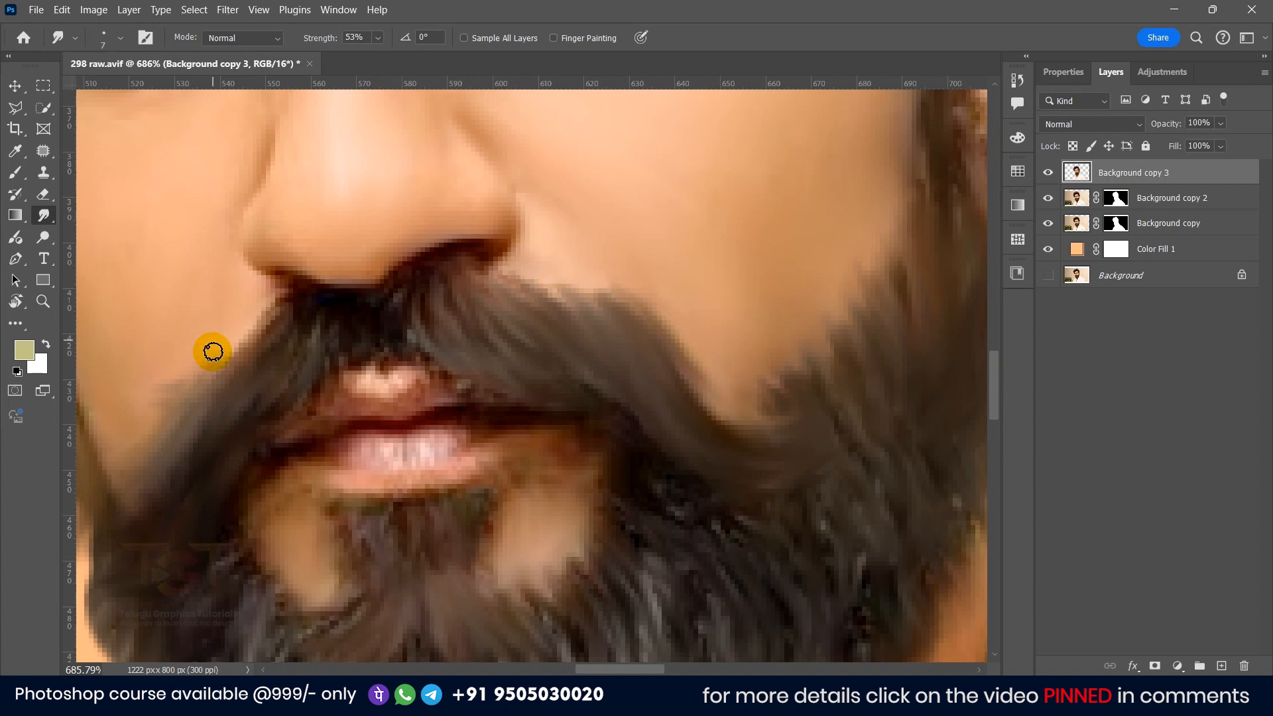
left_click_drag(165, 432, 240, 394)
mouse_move(395, 387)
left_mouse_down()
mouse_move(445, 362)
mouse_move(522, 358)
mouse_move(518, 337)
mouse_move(443, 354)
mouse_move(442, 410)
mouse_move(564, 407)
mouse_move(525, 442)
mouse_move(379, 440)
mouse_move(359, 466)
mouse_move(432, 435)
left_mouse_up()
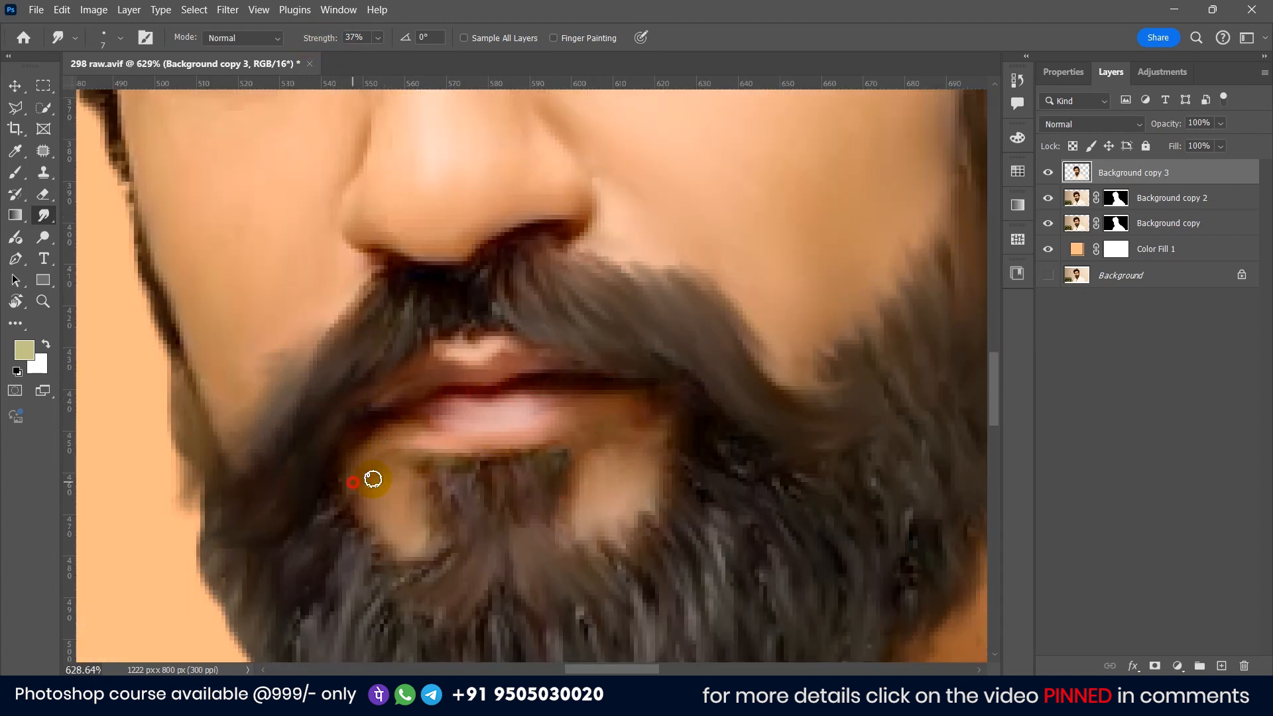
left_click_drag(705, 482, 667, 377)
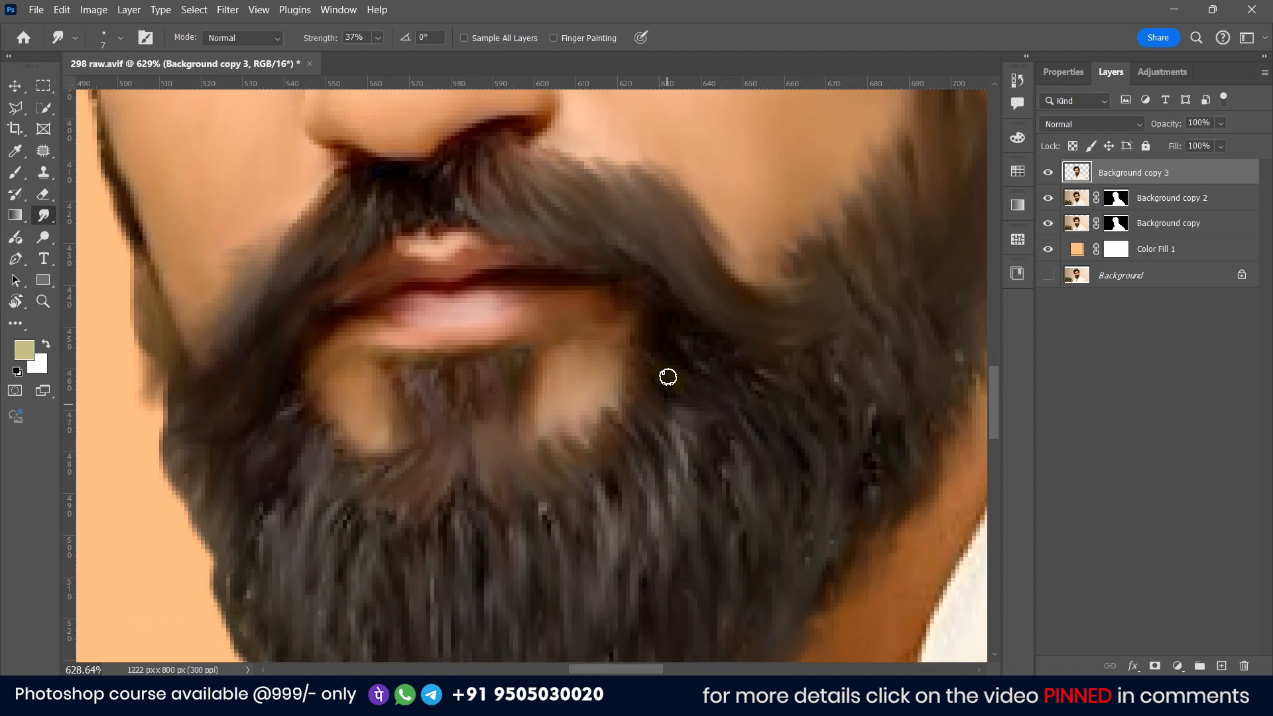
Step: Raise the Smudge strength to 73% and smudge the beard strands around the chin and jaw
left_click_drag(332, 42, 339, 42)
left_click_drag(833, 366, 847, 446)
left_click_drag(653, 539, 683, 420)
left_click_drag(378, 384, 400, 435)
left_click_drag(236, 394, 214, 462)
left_click_drag(332, 40, 345, 40)
left_click_drag(238, 394, 215, 468)
left_click_drag(230, 381, 199, 432)
Step: Smudge more strands across the moustache, beard and lower face to blend them
scroll(230, 403, "down", 9)
left_click_drag(371, 226, 355, 571)
scroll(500, 270, "up", 8)
left_click_drag(352, 447, 665, 370)
mouse_move(285, 352)
left_mouse_down()
mouse_move(207, 415)
mouse_move(572, 276)
left_mouse_up()
left_click_drag(509, 309, 464, 346)
left_click_drag(319, 197, 496, 254)
scroll(496, 253, "down", 8)
scroll(547, 327, "up", 8)
left_click_drag(483, 368, 515, 304)
scroll(515, 304, "up", 2)
mouse_move(522, 304)
left_mouse_down()
mouse_move(563, 288)
mouse_move(639, 332)
mouse_move(728, 266)
left_mouse_up()
scroll(512, 307, "up", 3)
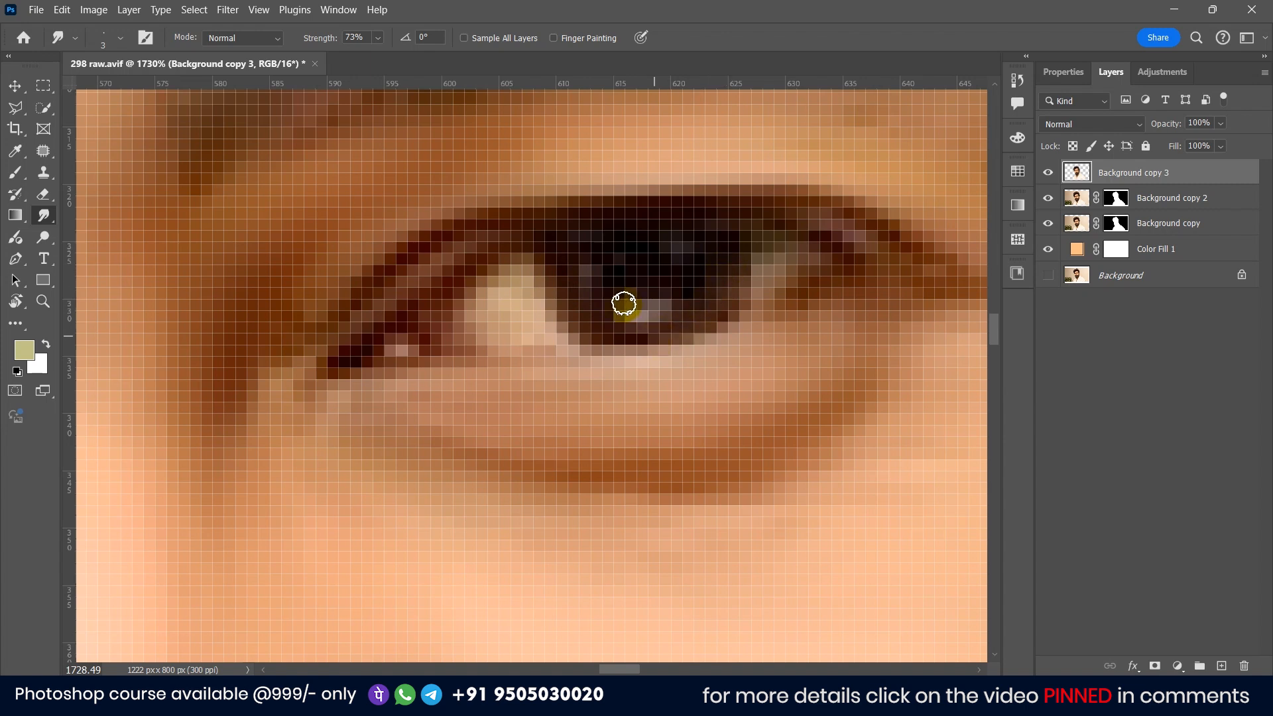
Step: Smudge the eyelids and lash edges of both eyes with a 3 px brush to soften them
mouse_move(563, 250)
left_mouse_down()
mouse_move(571, 286)
mouse_move(502, 287)
mouse_move(544, 333)
mouse_move(496, 319)
left_mouse_up()
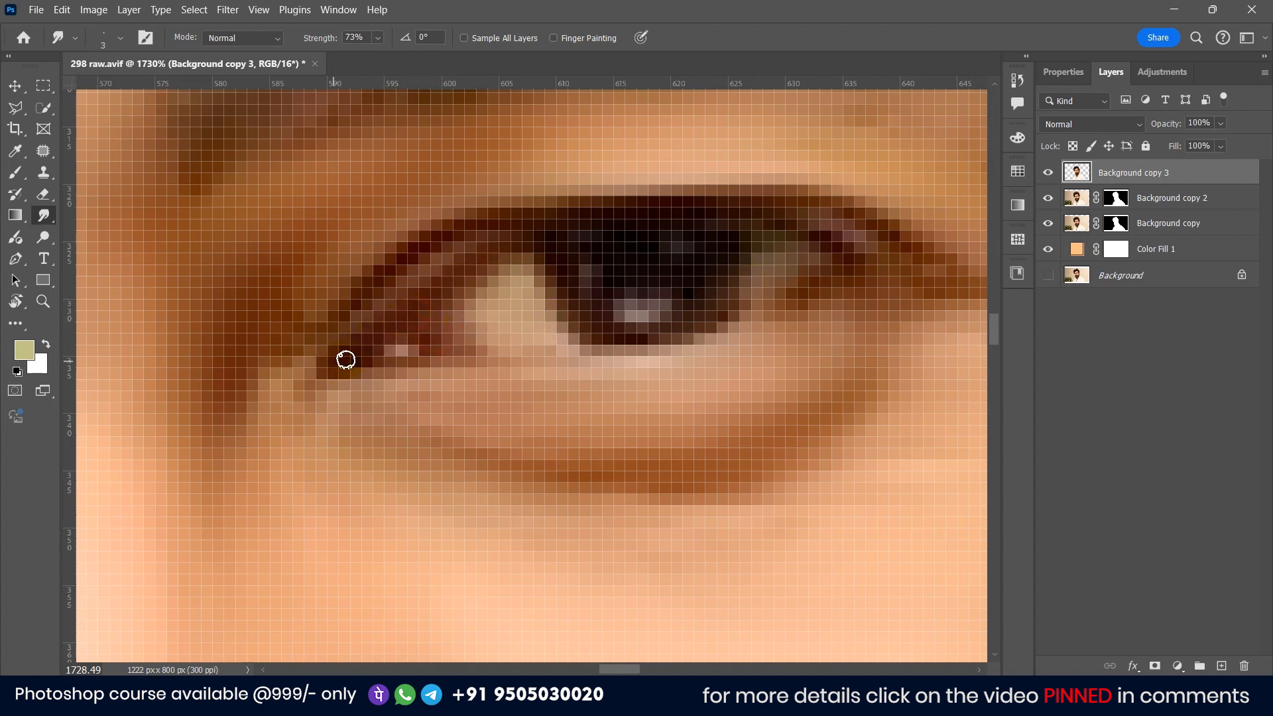
scroll(344, 363, "down", 6)
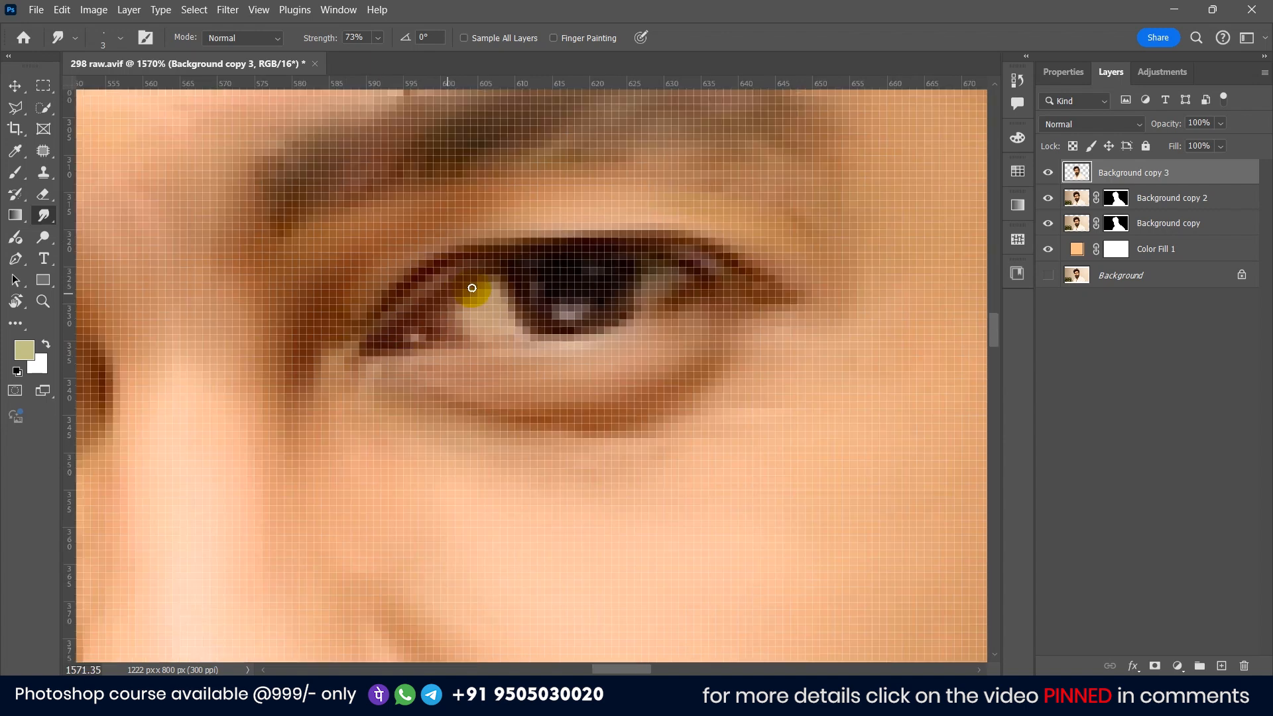
scroll(416, 316, "up", 6)
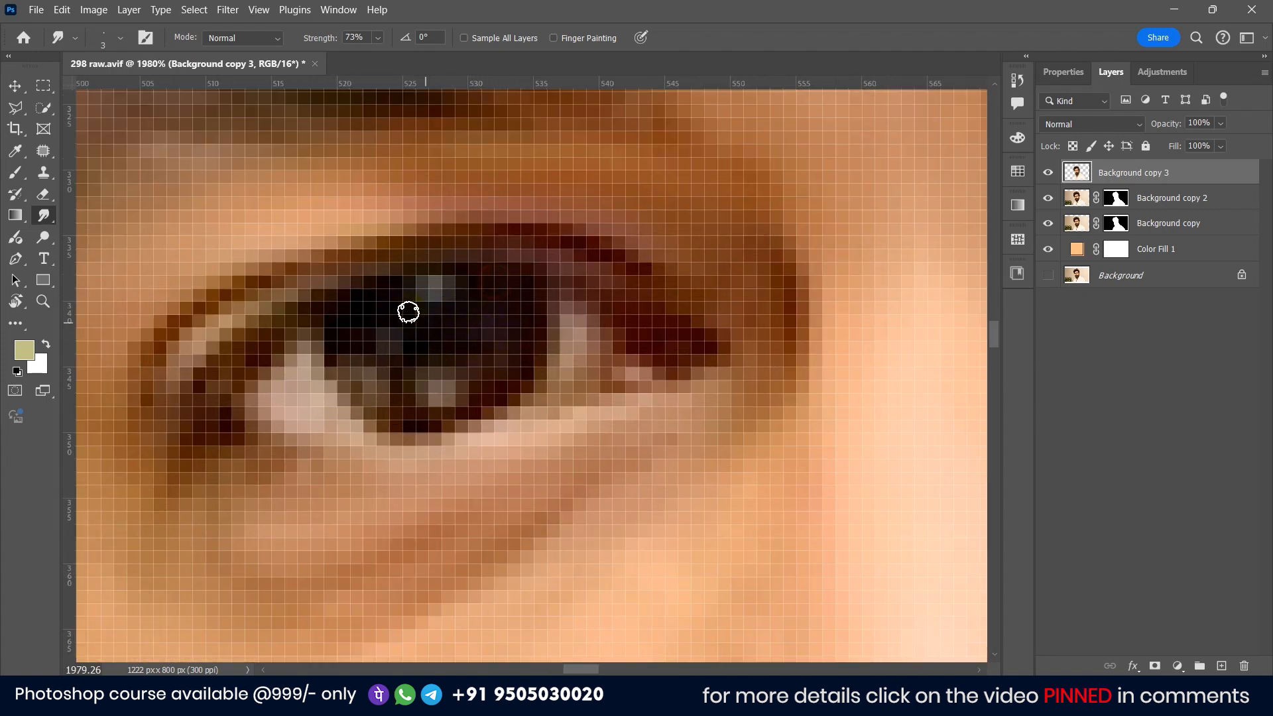
left_click_drag(347, 343, 364, 388)
mouse_move(439, 417)
left_mouse_down()
mouse_move(532, 353)
mouse_move(490, 404)
mouse_move(428, 424)
mouse_move(438, 391)
left_mouse_up()
left_click_drag(571, 363, 574, 330)
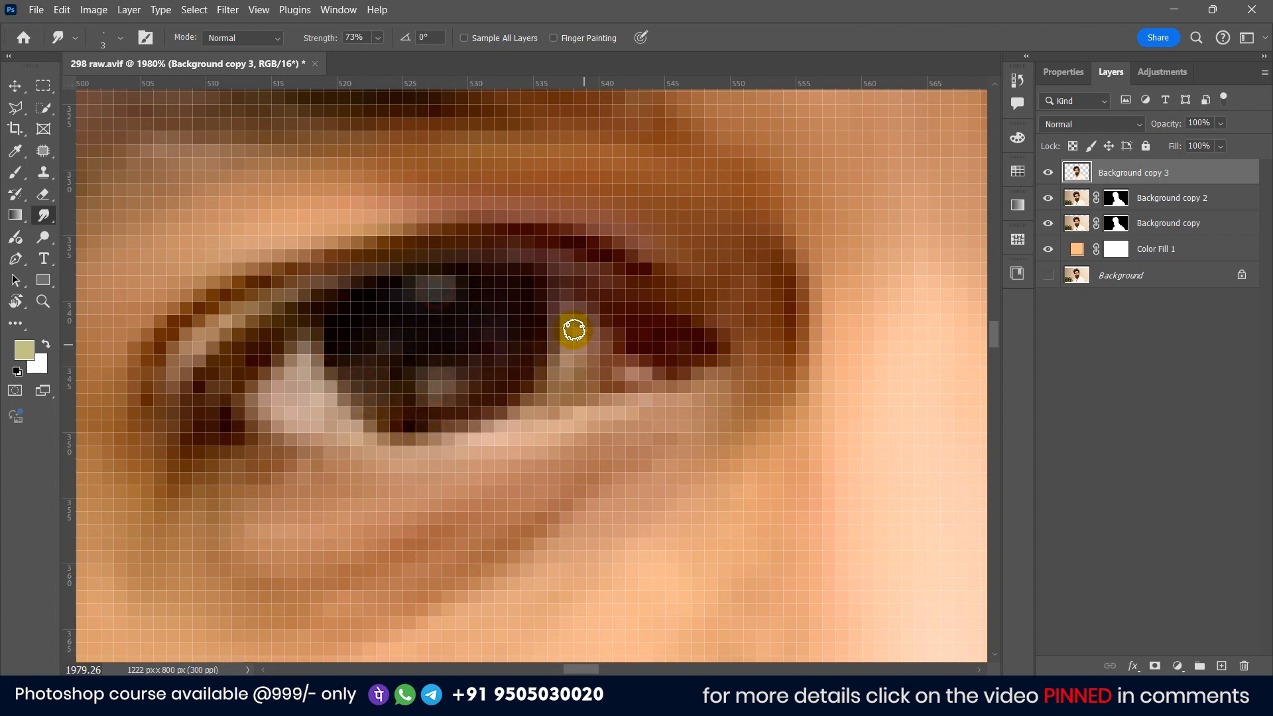
mouse_move(321, 370)
left_mouse_down()
mouse_move(281, 382)
mouse_move(267, 405)
mouse_move(320, 426)
mouse_move(313, 414)
mouse_move(457, 419)
mouse_move(563, 374)
mouse_move(592, 351)
left_mouse_up()
left_click_drag(673, 341, 620, 290)
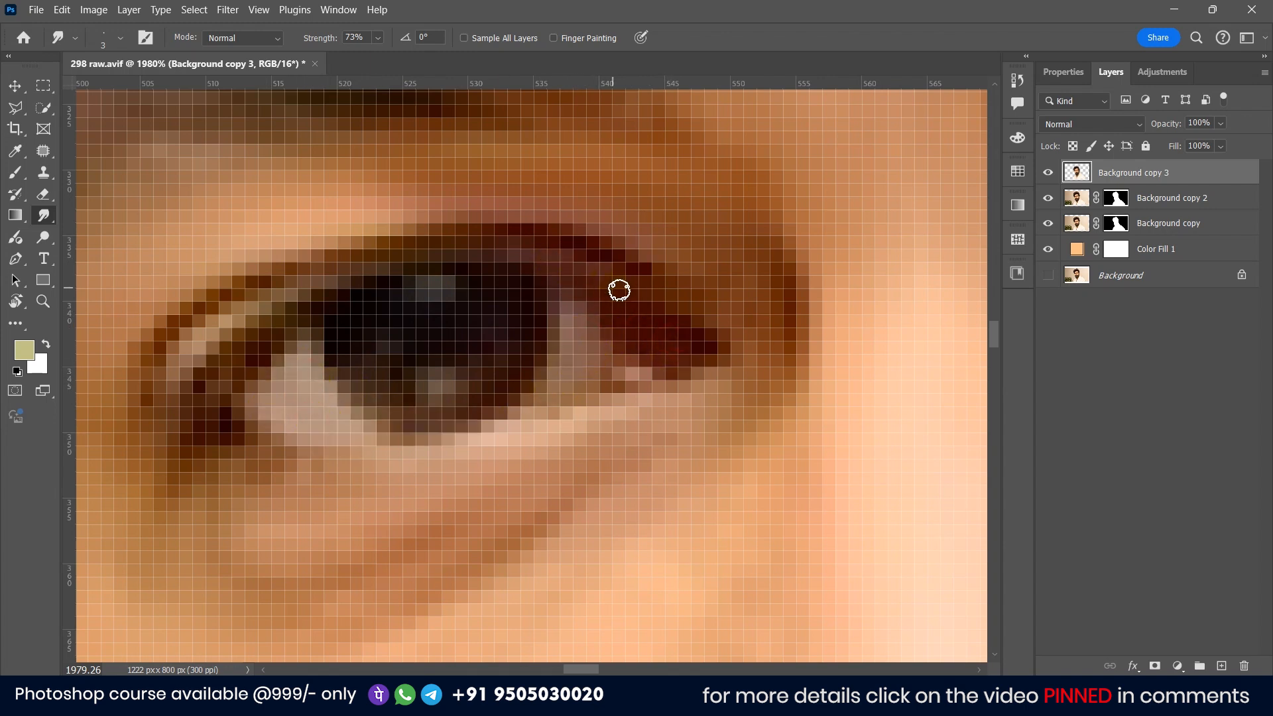
mouse_move(551, 254)
left_mouse_down()
mouse_move(301, 268)
mouse_move(237, 337)
mouse_move(163, 369)
mouse_move(130, 365)
mouse_move(215, 291)
mouse_move(169, 322)
mouse_move(346, 257)
mouse_move(458, 243)
left_mouse_up()
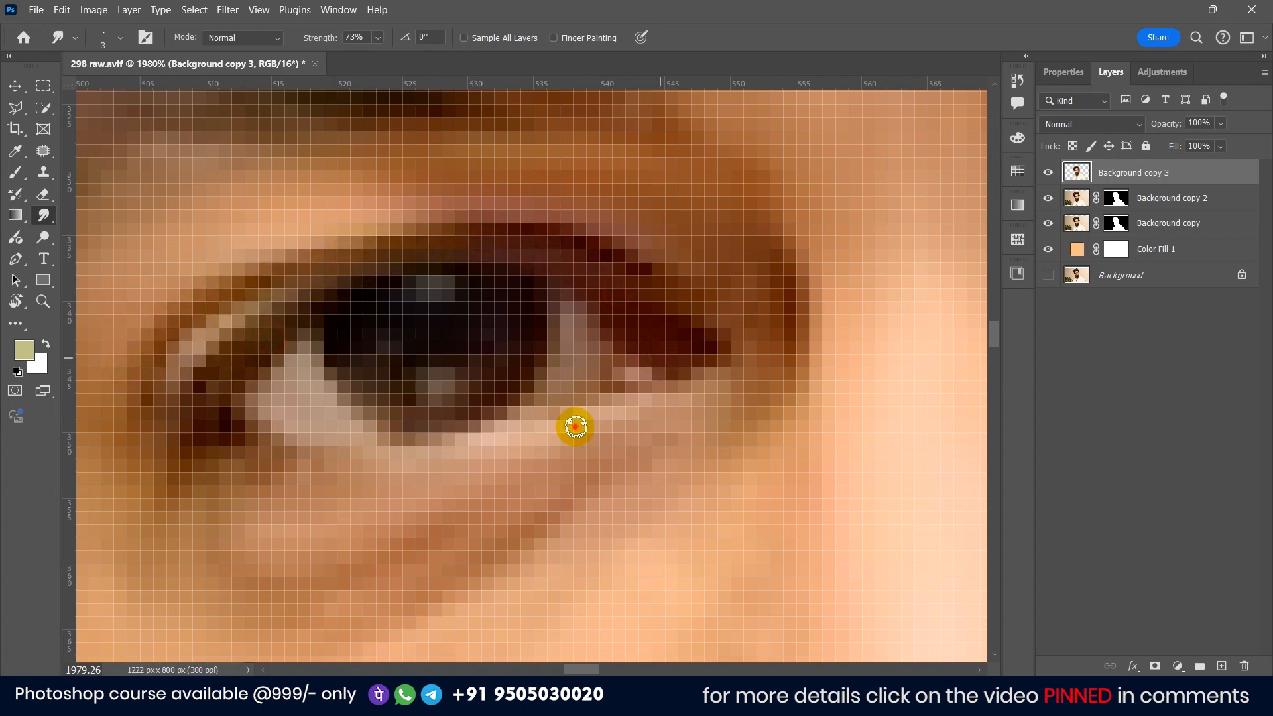
mouse_move(575, 426)
left_mouse_down()
mouse_move(268, 475)
mouse_move(483, 452)
mouse_move(645, 387)
mouse_move(612, 407)
left_mouse_up()
scroll(449, 392, "down", 10)
scroll(489, 378, "up", 10)
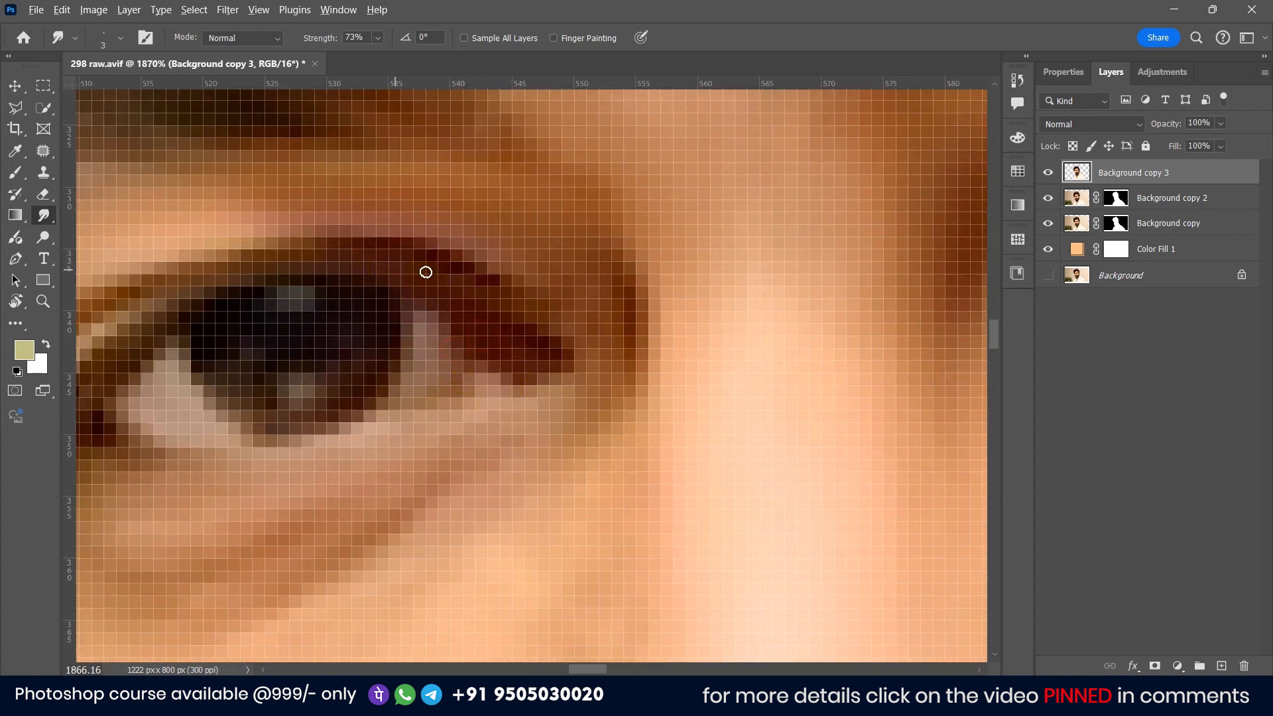
scroll(403, 281, "down", 15)
scroll(506, 307, "up", 3)
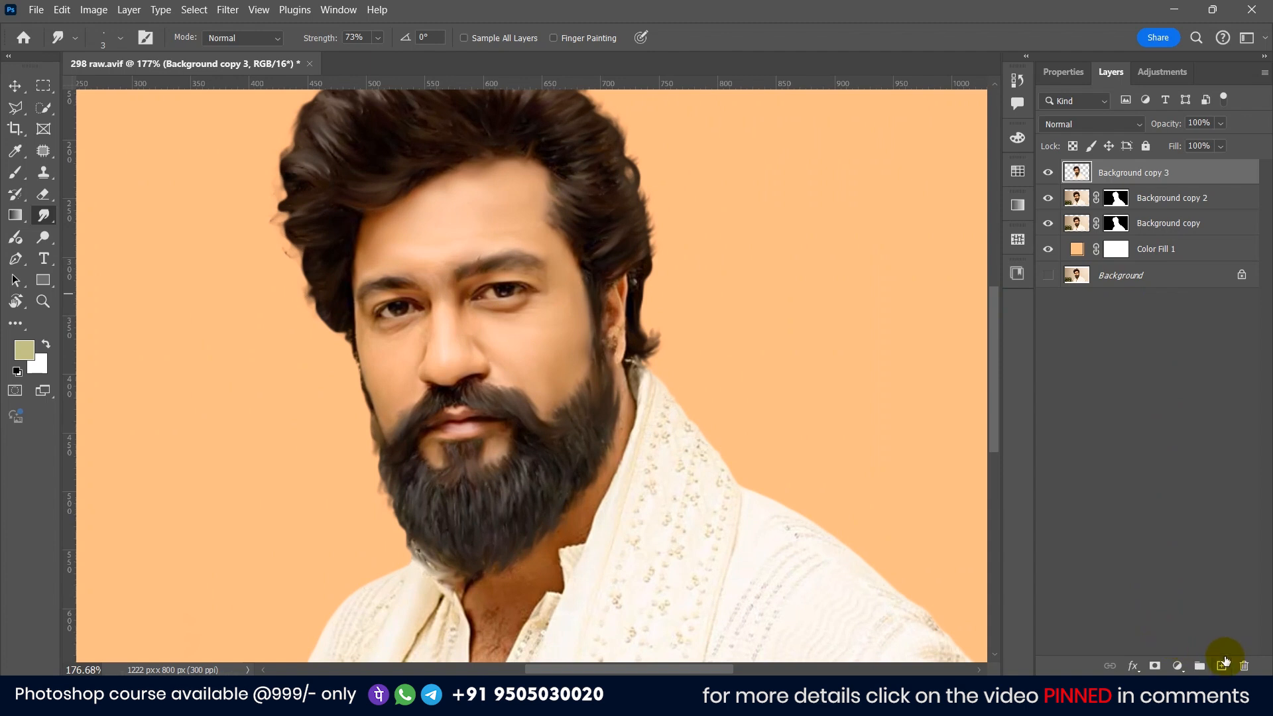
Step: Add a new empty layer, switch to the Brush tool and set a Soft Round brush of 12 px
left_click(1220, 665)
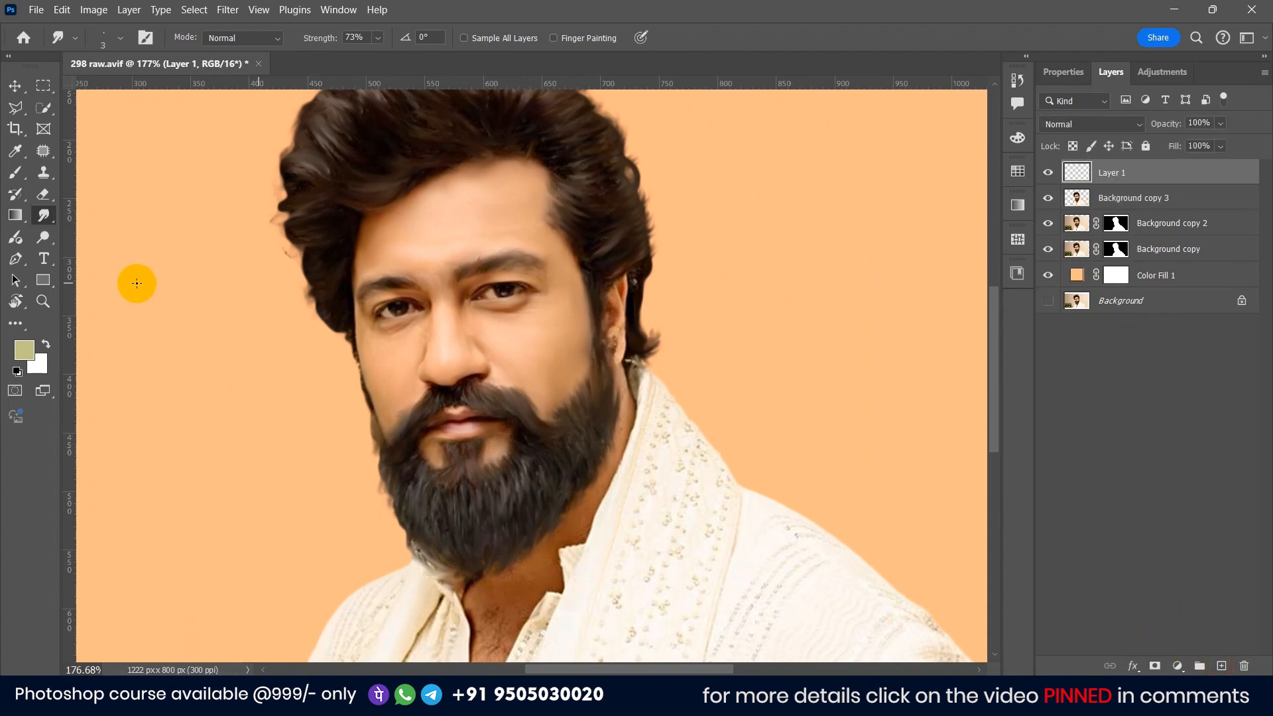
scroll(213, 308, "up", 5)
left_click(16, 177)
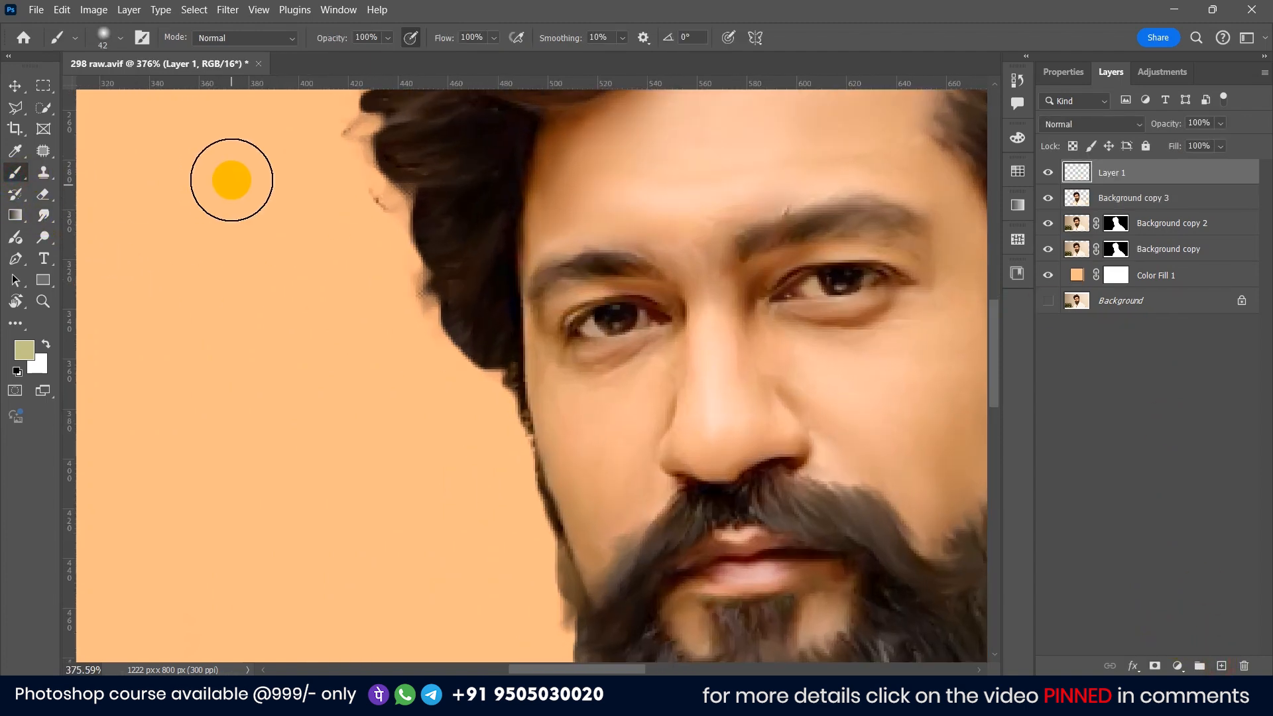
left_click(104, 37)
scroll(73, 228, "up", 1)
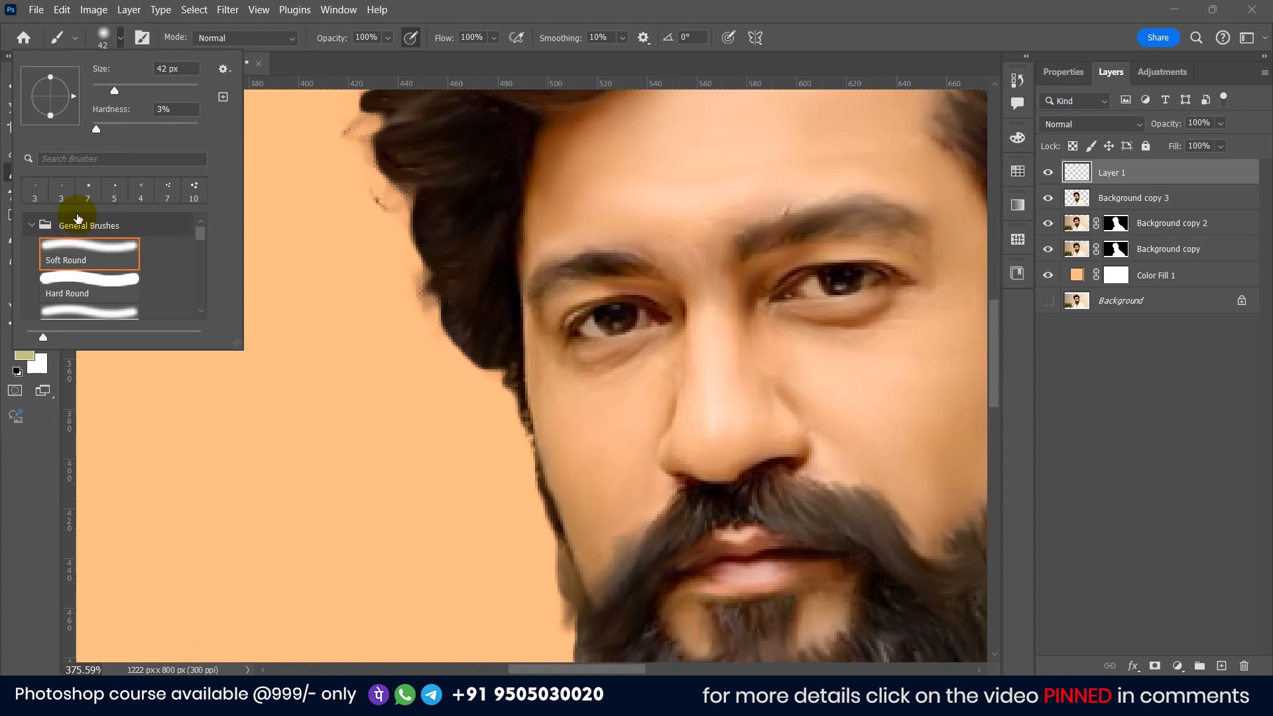
left_click_drag(106, 88, 100, 87)
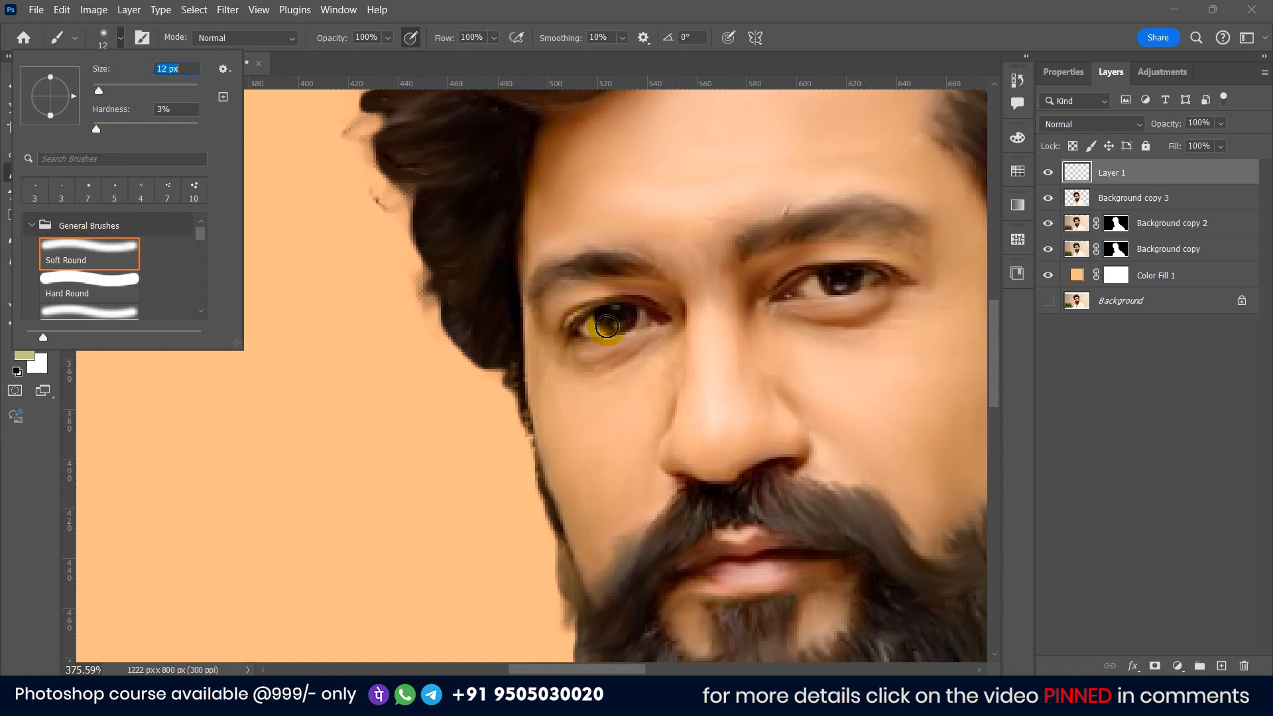
Step: Paint a small white catchlight in one eye's pupil on the new layer
left_click(596, 328, "alt")
scroll(554, 323, "up", 6)
scroll(689, 326, "up", 3)
left_click_drag(660, 301, 620, 281)
scroll(607, 274, "up", 3)
left_click(572, 240)
key("ctrl+z")
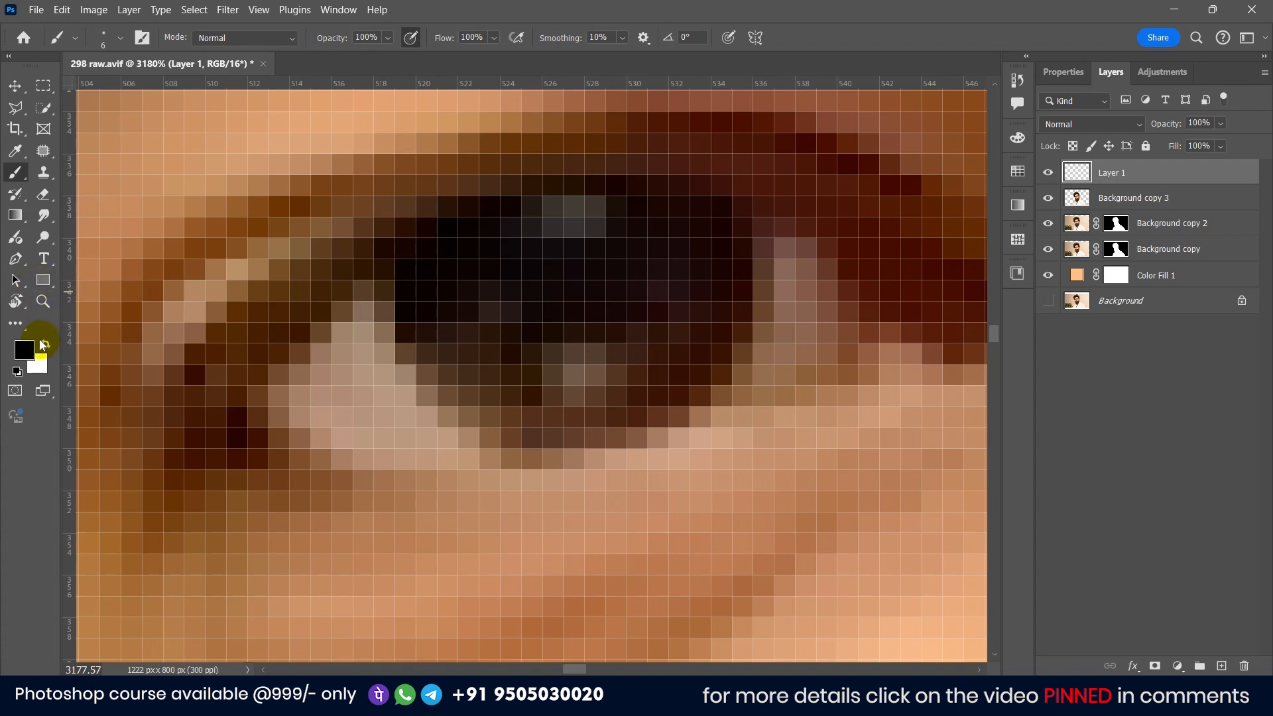
left_click_drag(583, 213, 564, 224)
scroll(580, 219, "up", 1)
left_click(569, 223)
key("bracketleft")
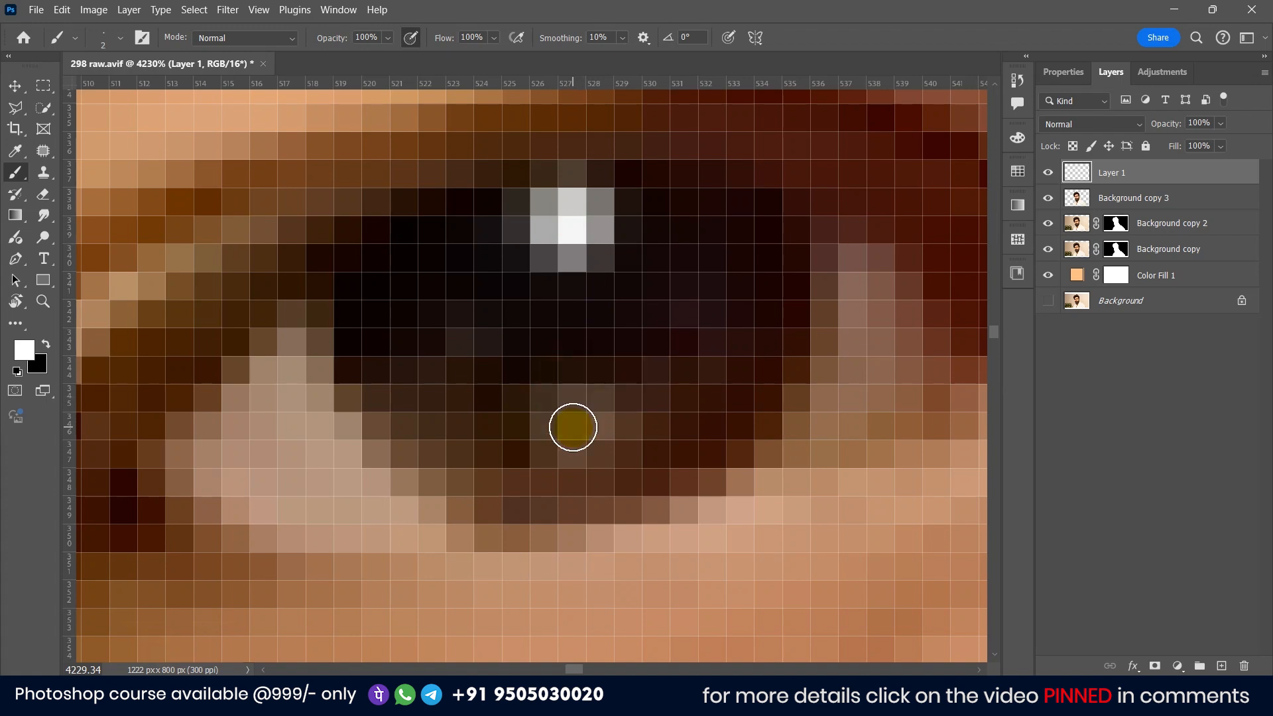
Step: Add a matching white catchlight to the pupil of the other eye
scroll(573, 427, "down", 5)
scroll(884, 336, "down", 2)
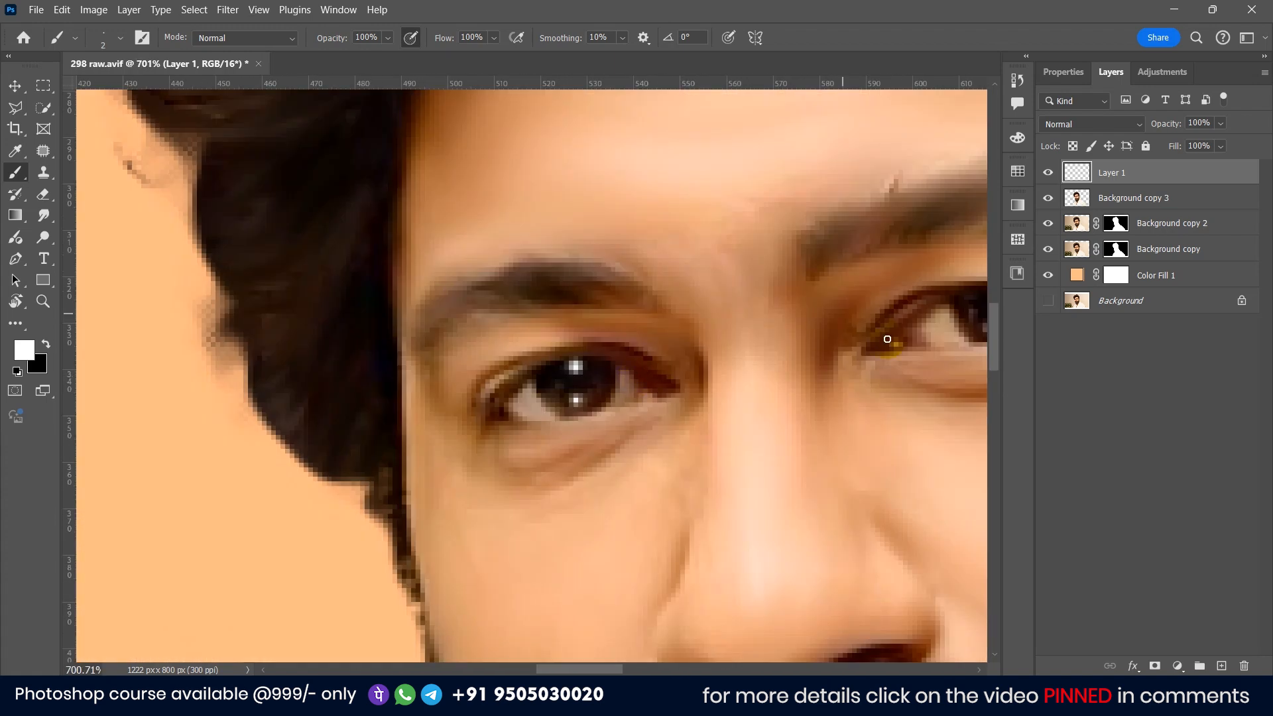
scroll(715, 358, "up", 6)
scroll(714, 358, "up", 2)
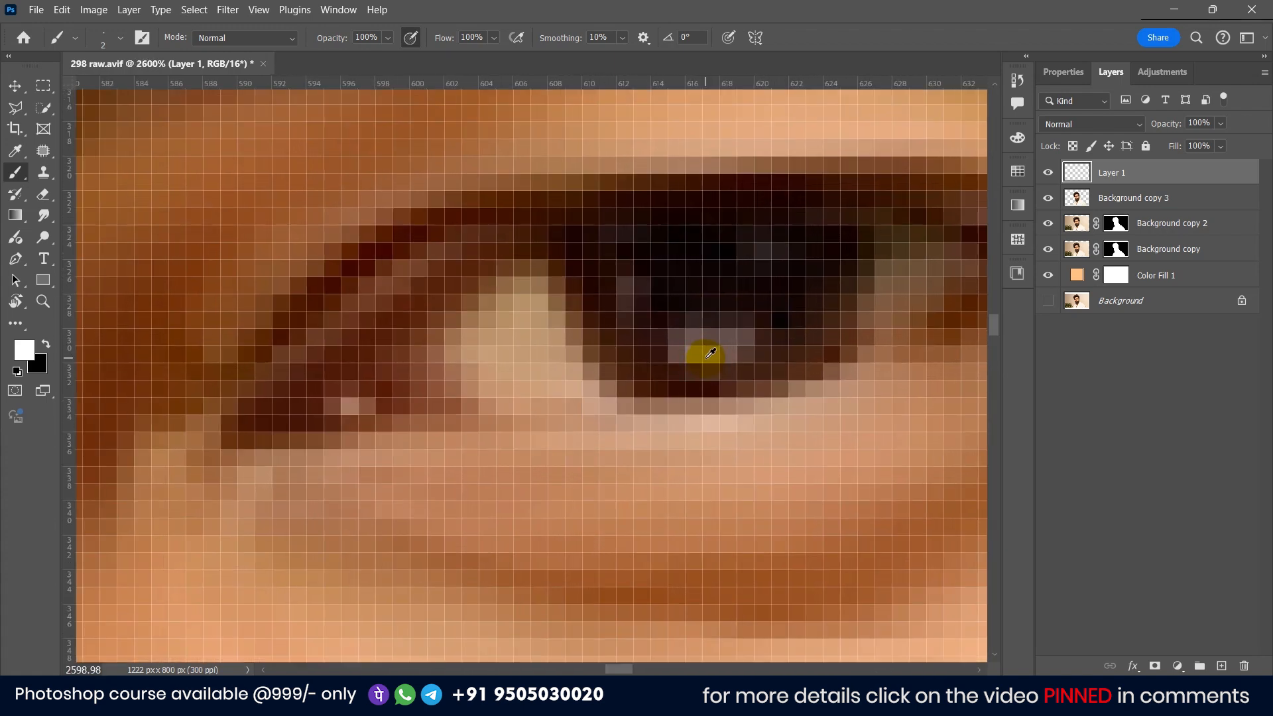
left_click(708, 349)
key("bracketright")
scroll(771, 257, "down", 2)
left_click(643, 342)
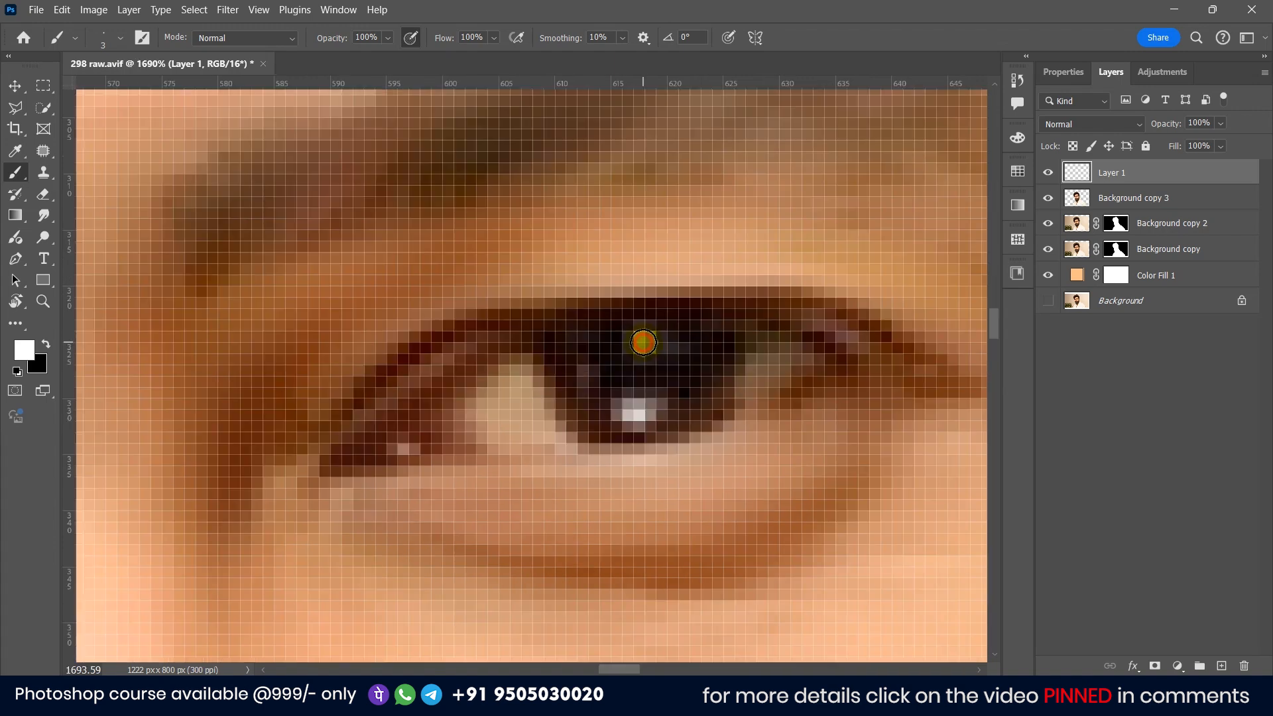
Step: Open the brush settings and set a 1 px diameter with 1% hardness for painting hairs
scroll(535, 335, "down", 6)
scroll(342, 398, "up", 2)
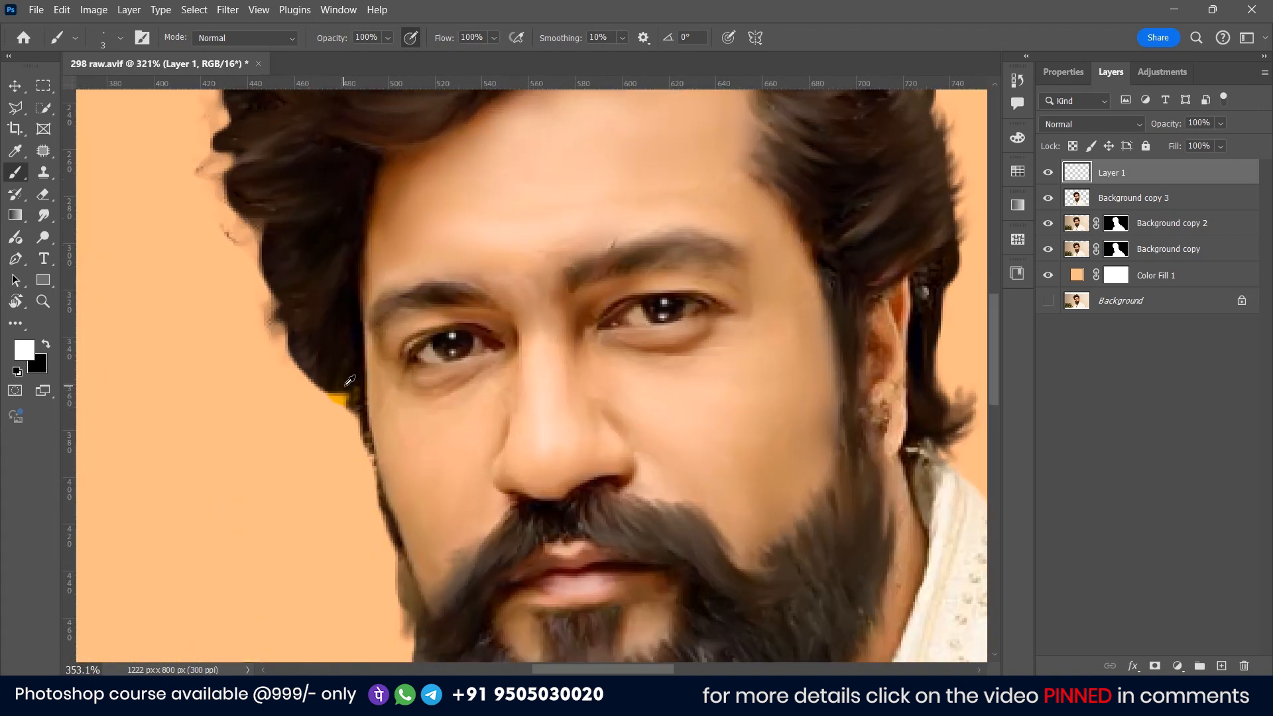
scroll(412, 358, "up", 2)
scroll(475, 341, "up", 1)
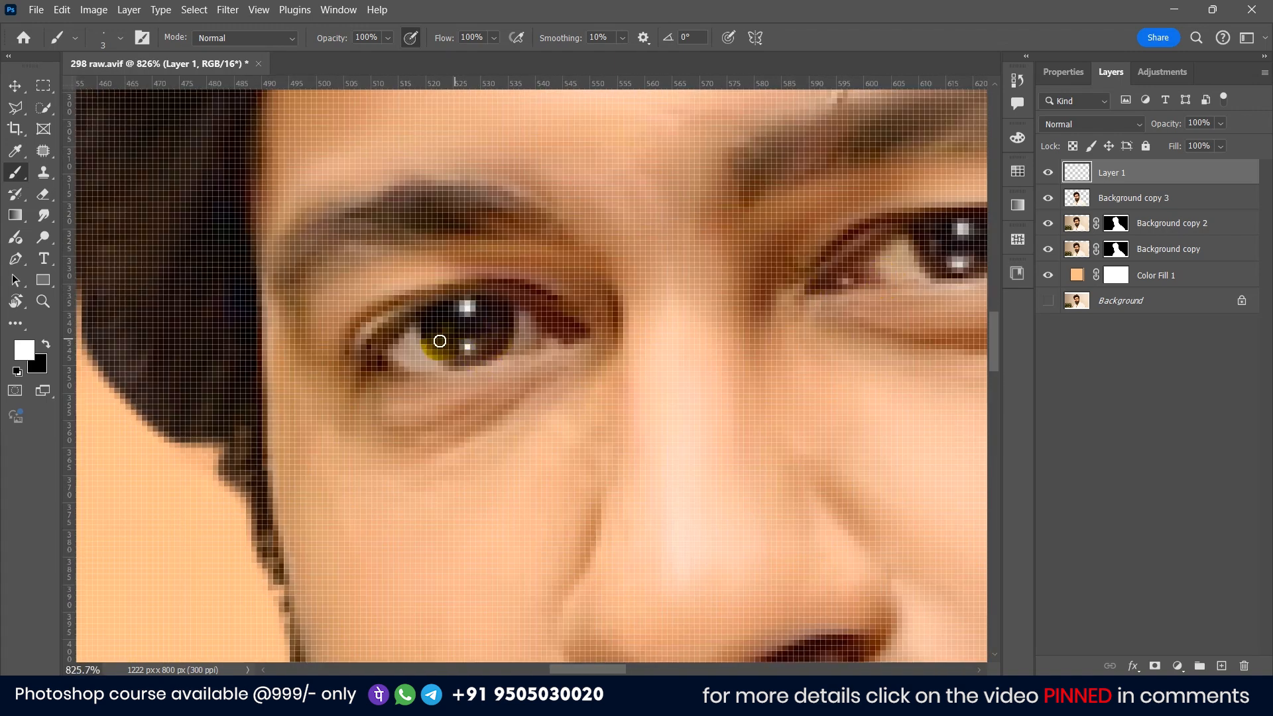
scroll(446, 341, "down", 1)
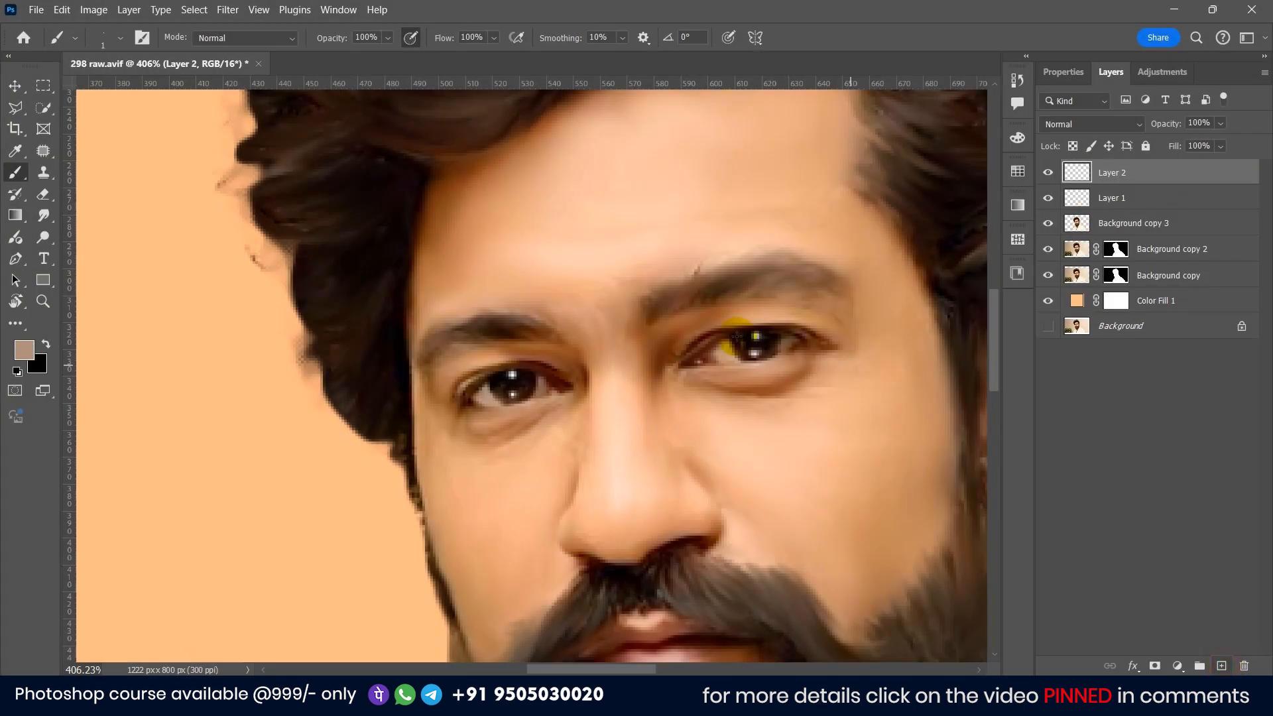
scroll(688, 293, "up", 4)
scroll(687, 293, "up", 1)
right_click(642, 275, "alt")
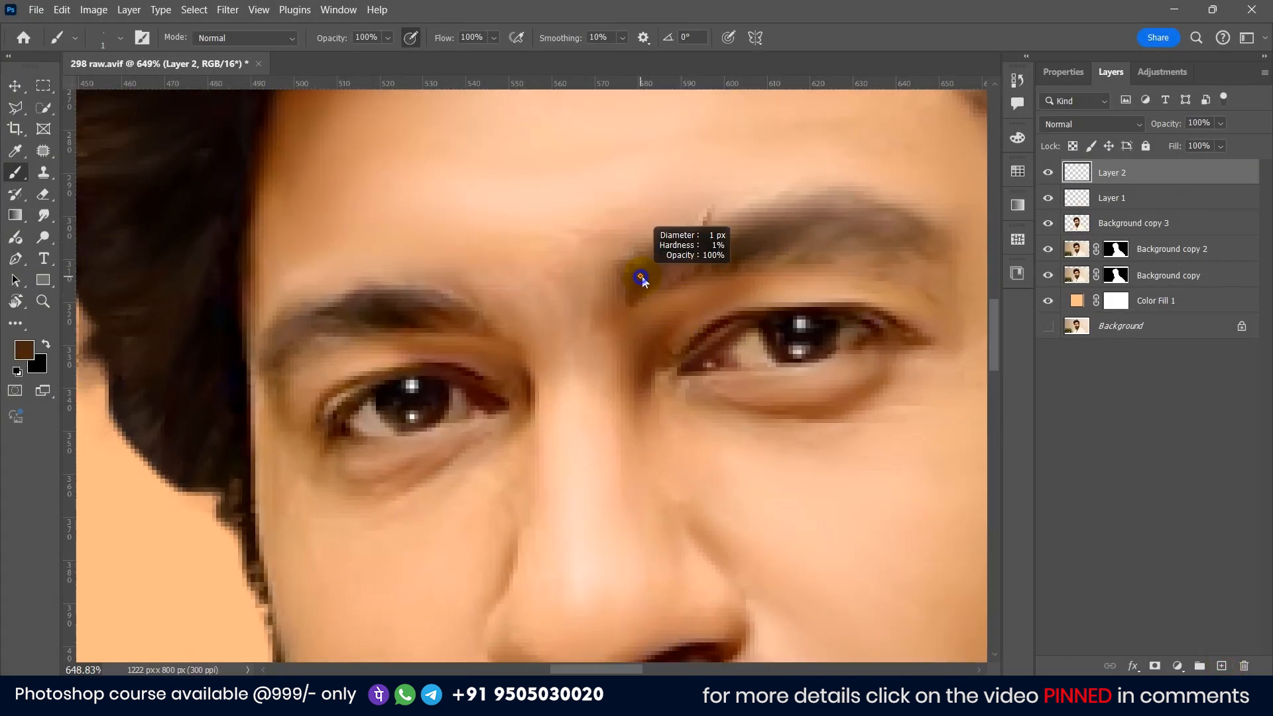
mouse_move(738, 272)
left_mouse_down()
mouse_move(566, 263)
mouse_move(699, 244)
left_mouse_up()
left_click(614, 255, "alt")
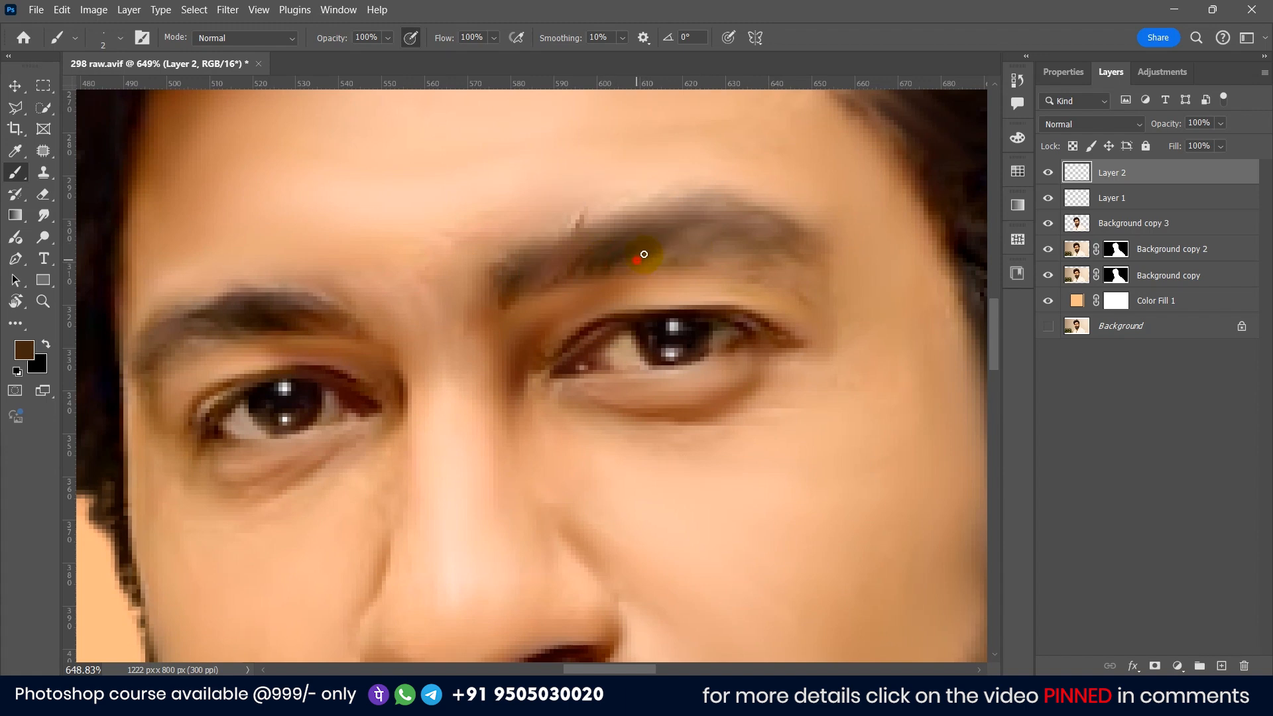
key("ctrl+z")
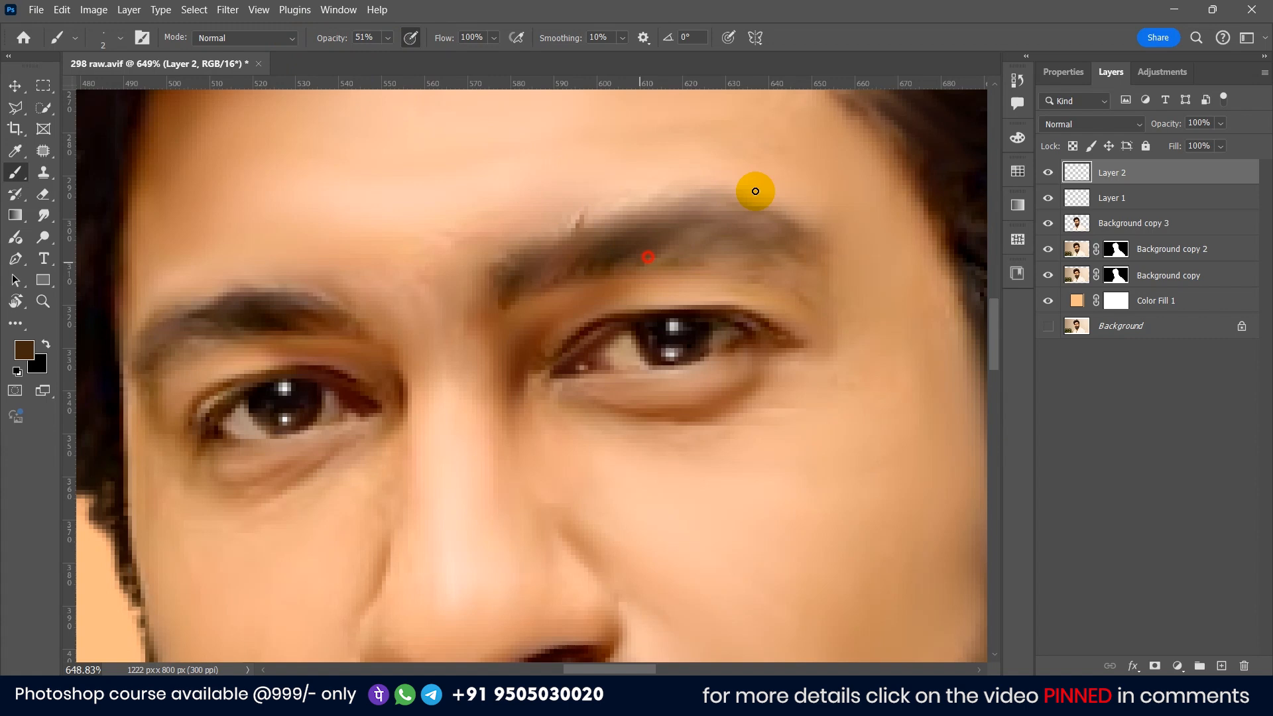
Step: Paint fine dark brown hair strands along both eyebrows at 51% opacity
left_click_drag(657, 257, 705, 242)
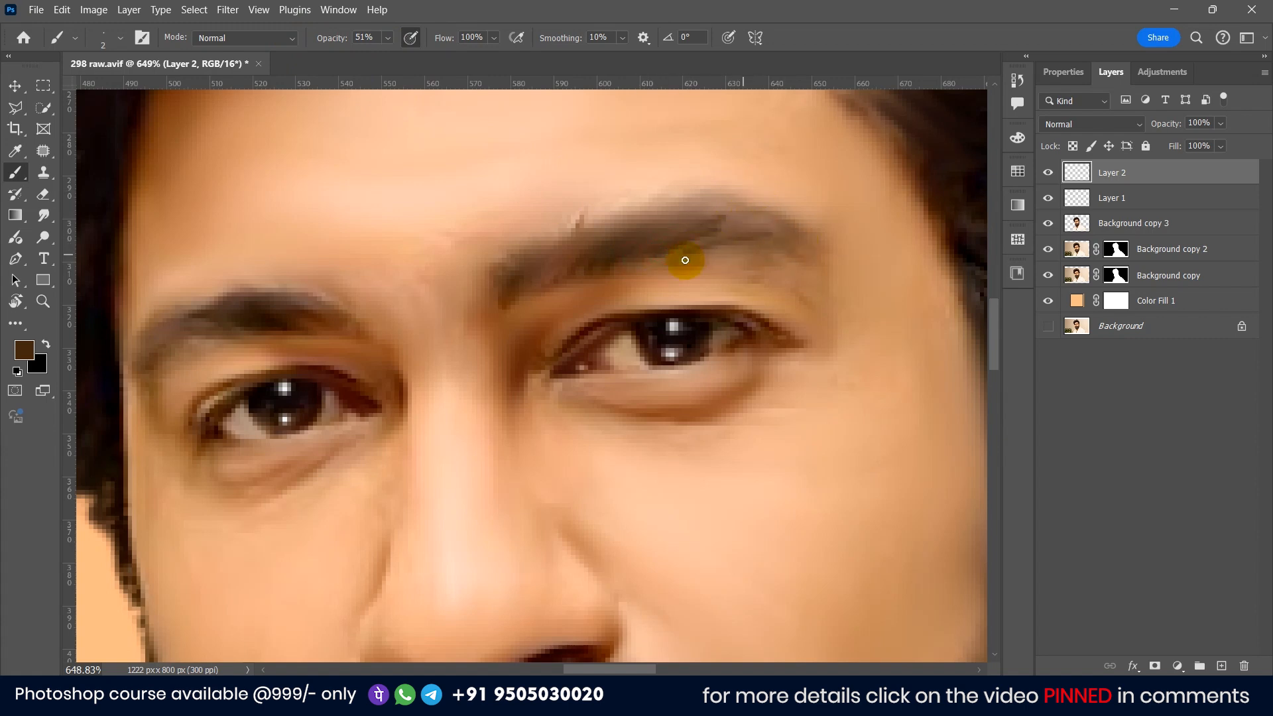
left_click_drag(804, 254, 742, 254)
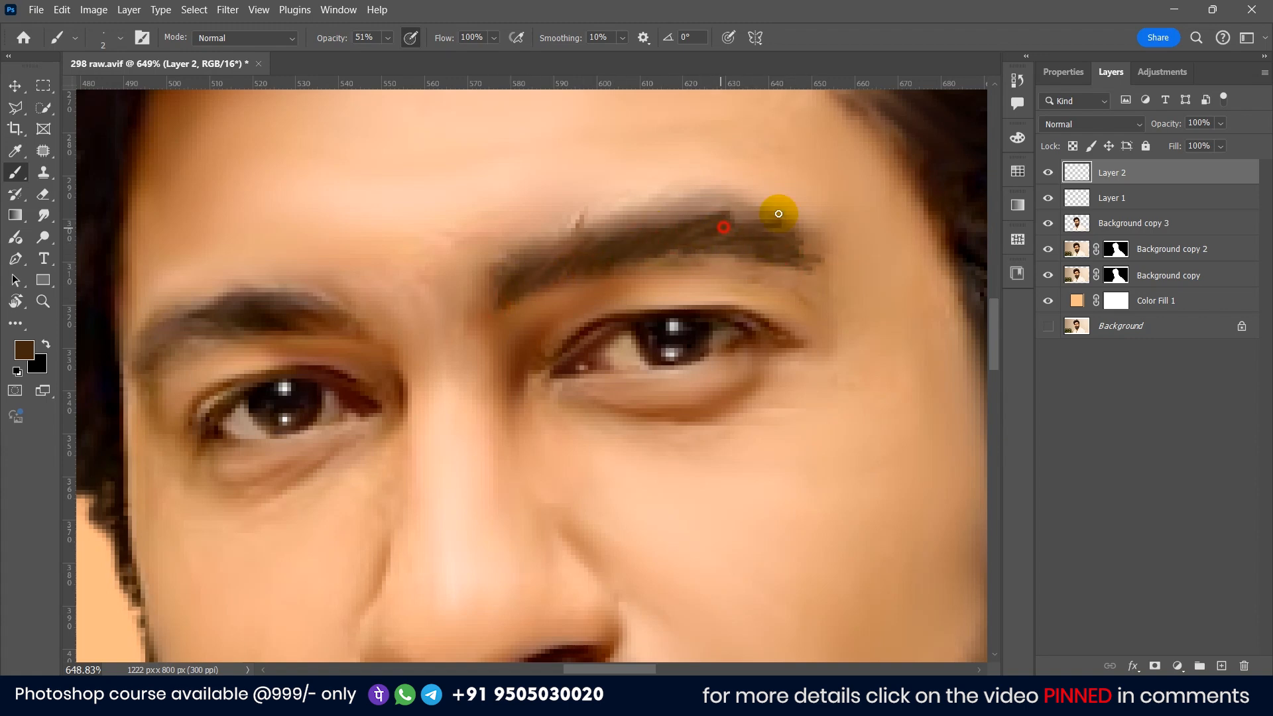
scroll(690, 231, "down", 8)
scroll(561, 232, "up", 6)
scroll(583, 241, "up", 4)
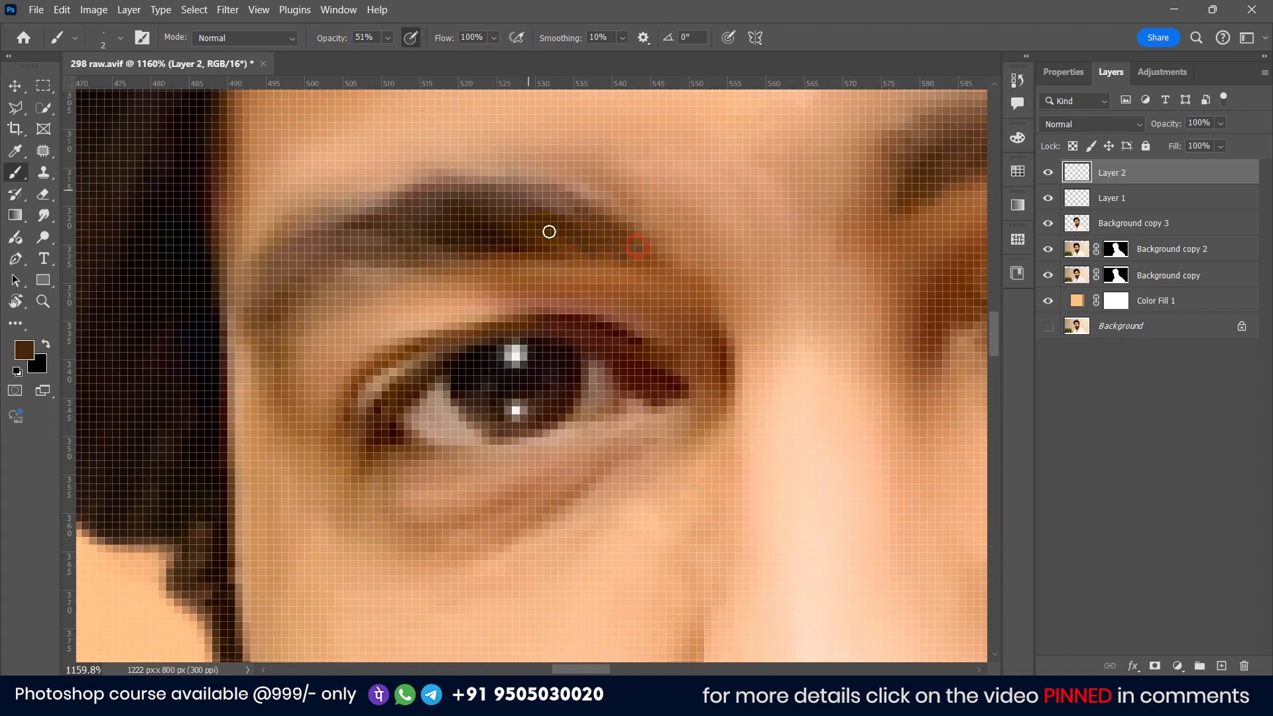
left_click_drag(583, 229, 347, 256)
Step: Sample a light brown tone from the face and add another empty layer for beard highlights
scroll(426, 199, "down", 10)
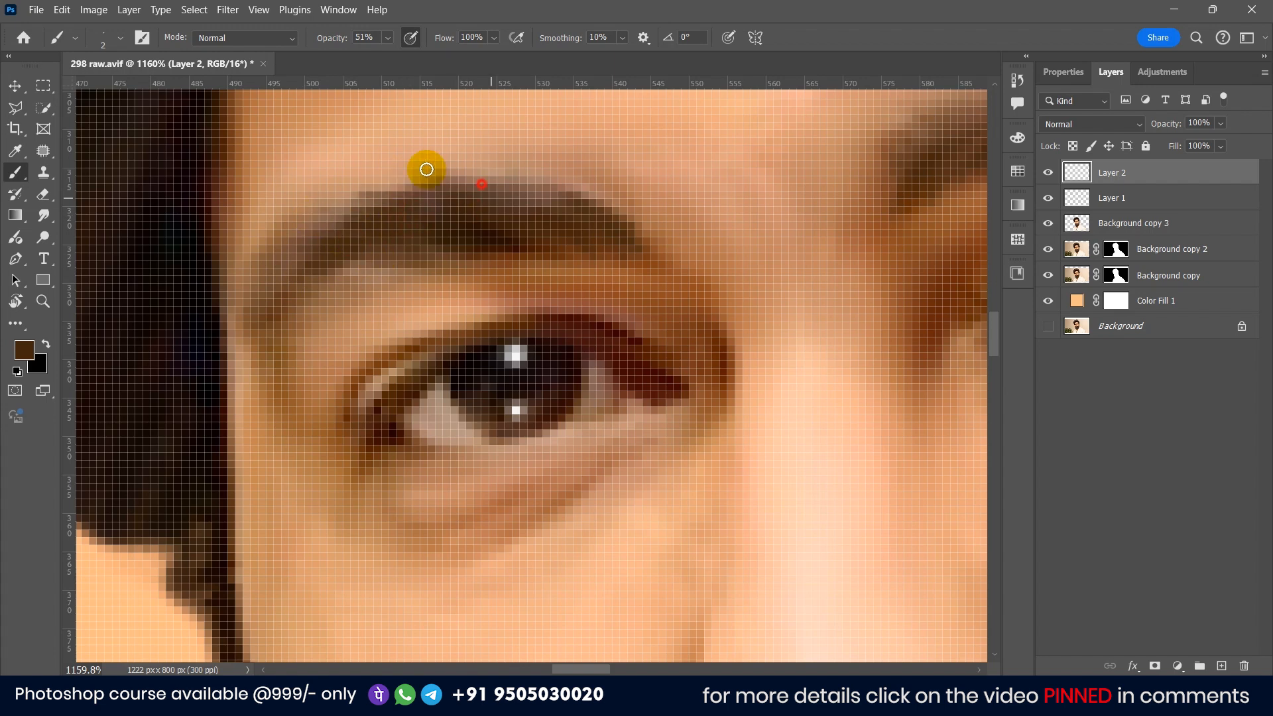
scroll(483, 182, "up", 5)
scroll(563, 219, "down", 5)
scroll(460, 318, "up", 7)
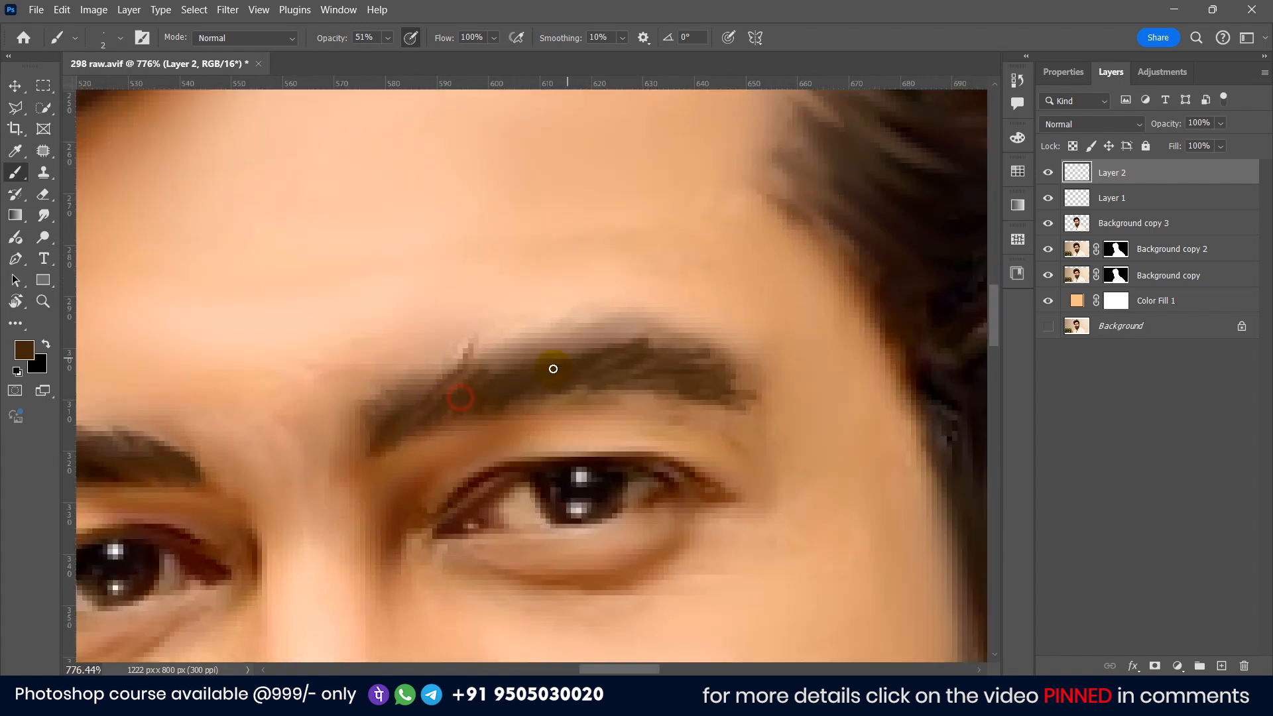
scroll(576, 338, "down", 5)
scroll(531, 426, "up", 4)
scroll(531, 427, "down", 4)
scroll(570, 397, "up", 5)
left_click(605, 310, "alt")
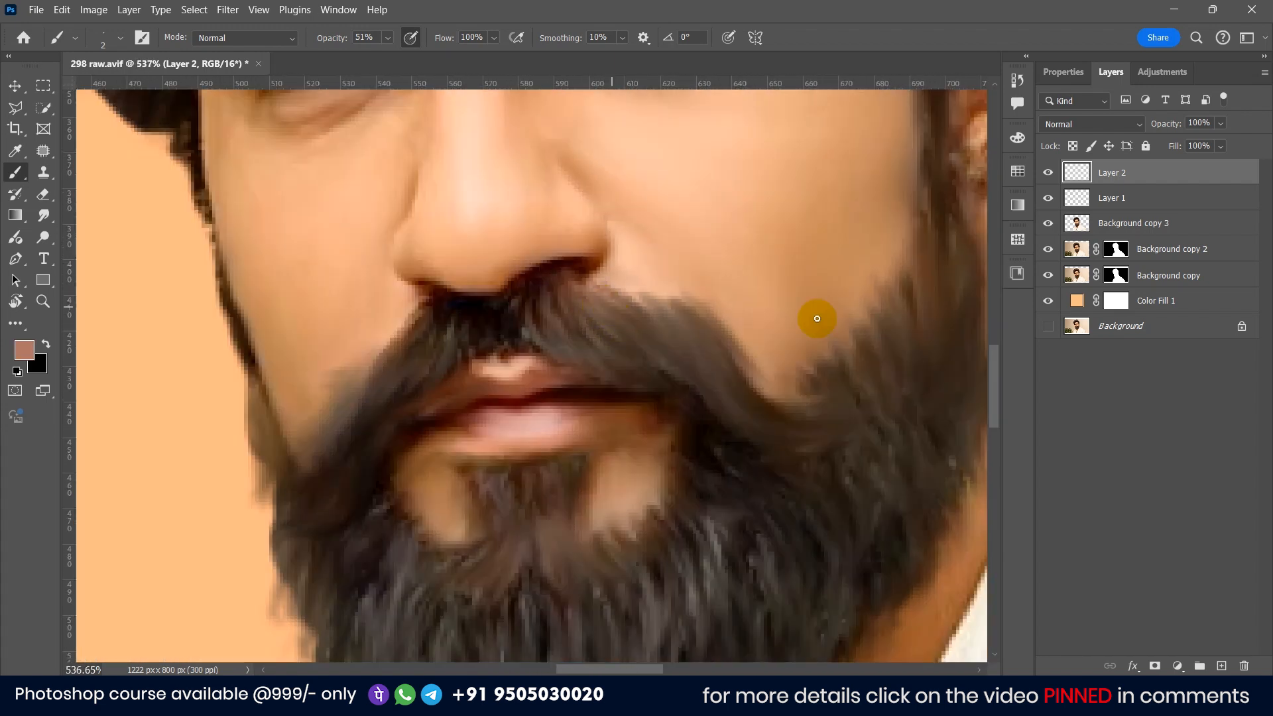
left_click(1222, 666)
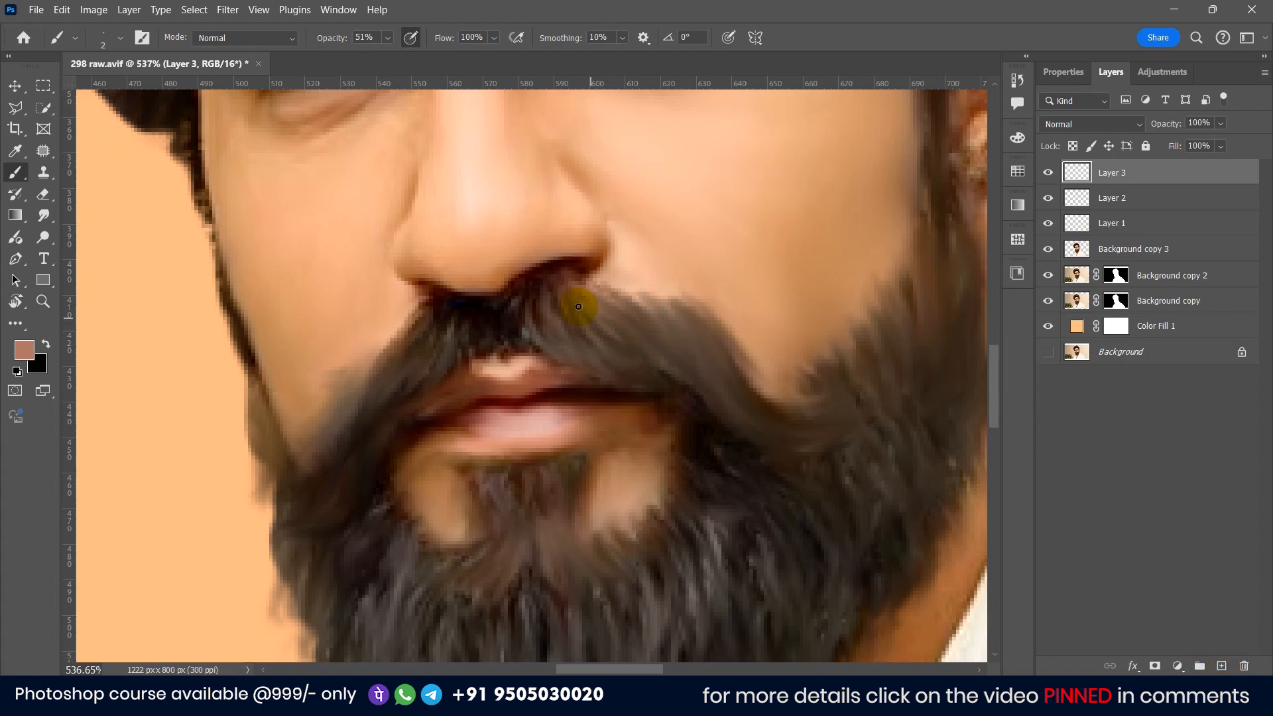
Step: Paint thin light strands across the moustache and beard on the new layer
left_click_drag(590, 310, 581, 310)
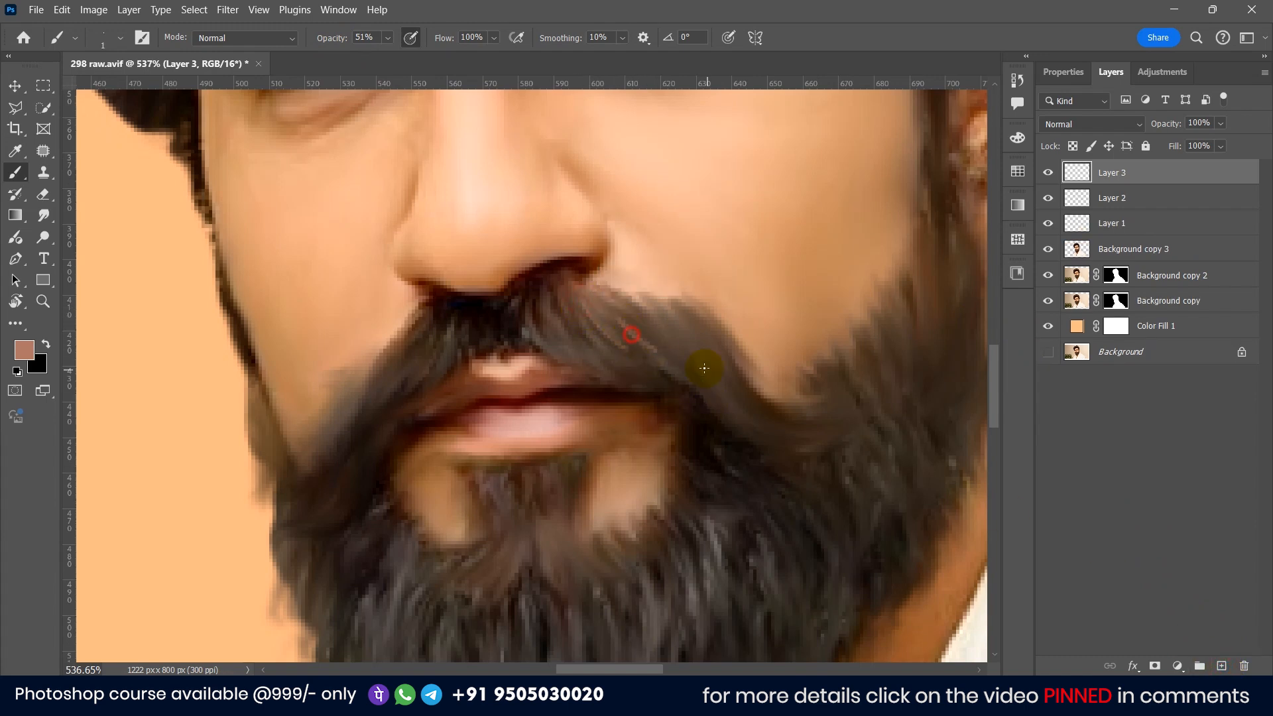
scroll(652, 327, "down", 1)
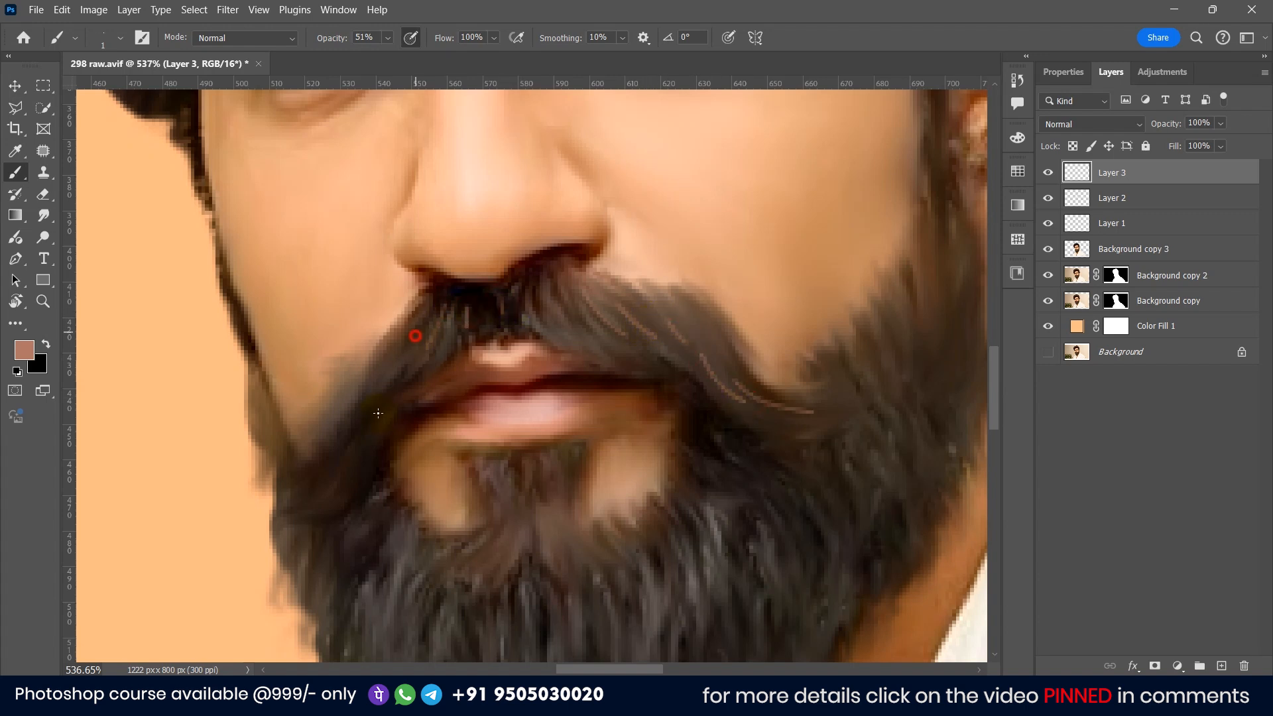
left_click(394, 385, "alt")
left_click_drag(447, 590, 411, 506)
left_click_drag(775, 416, 827, 470)
scroll(701, 455, "down", 5)
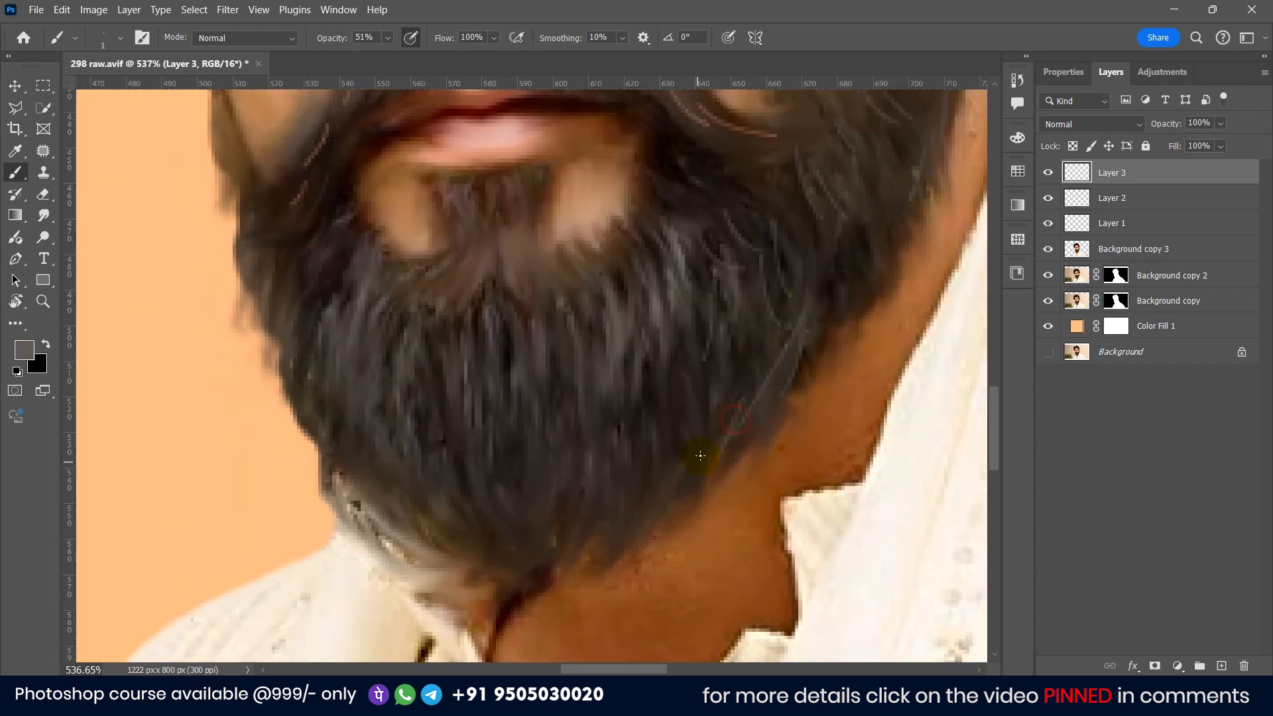
key("ctrl+z")
left_click_drag(311, 383, 319, 495)
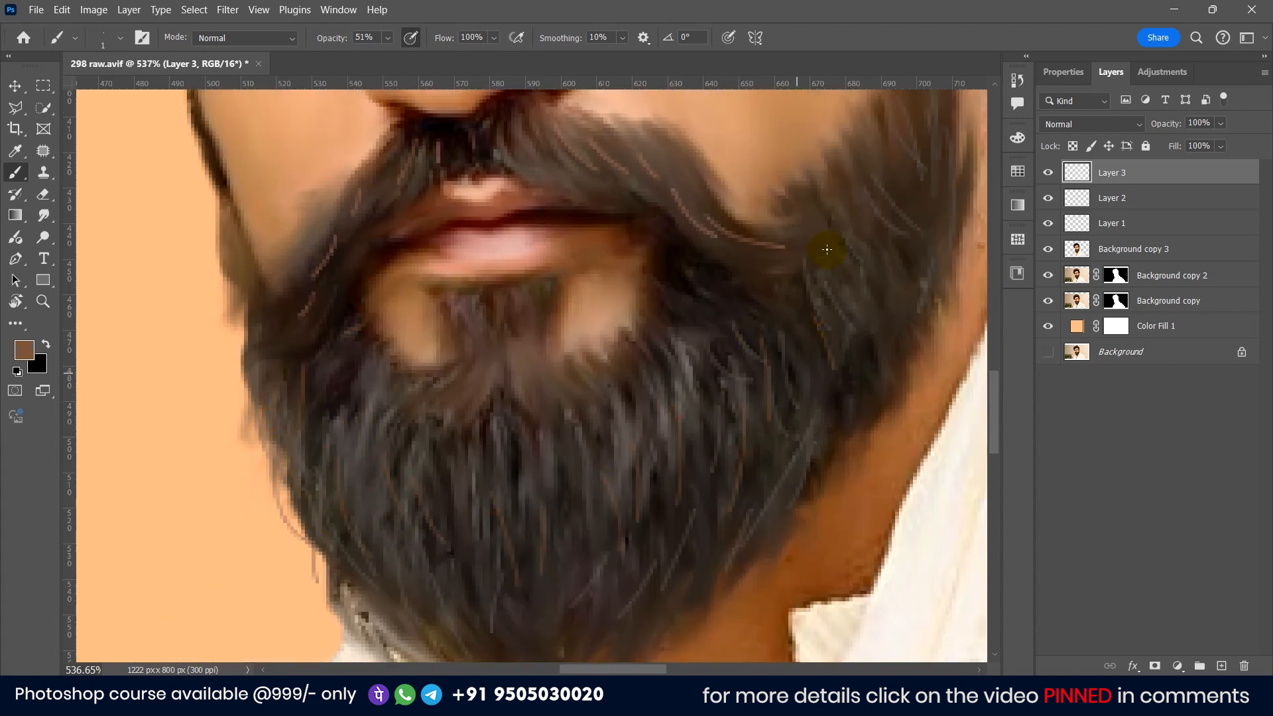
Step: Paint a few more thin light strands along the sides of the beard
left_click_drag(855, 240, 885, 338)
scroll(734, 371, "down", 8)
scroll(742, 348, "up", 6)
left_click_drag(777, 333, 794, 390)
scroll(781, 464, "down", 7)
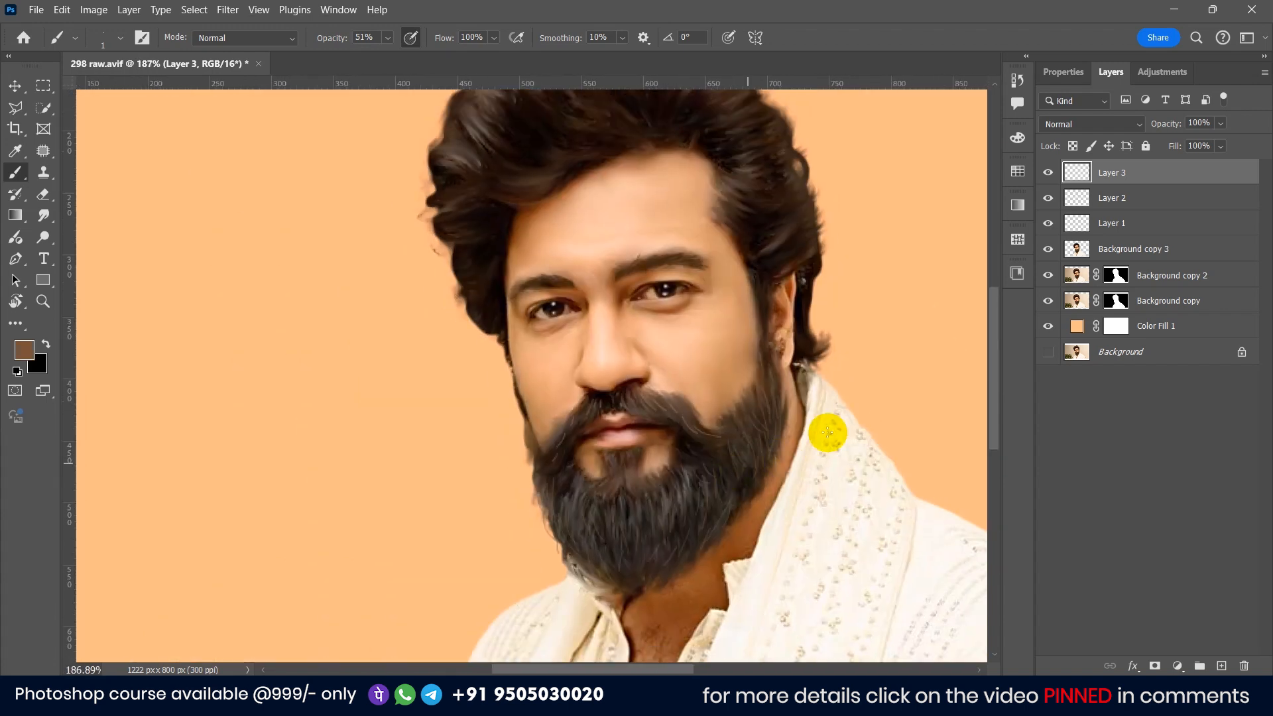
Step: Paint thin light strands across the hair on the same layer
scroll(680, 246, "up", 7)
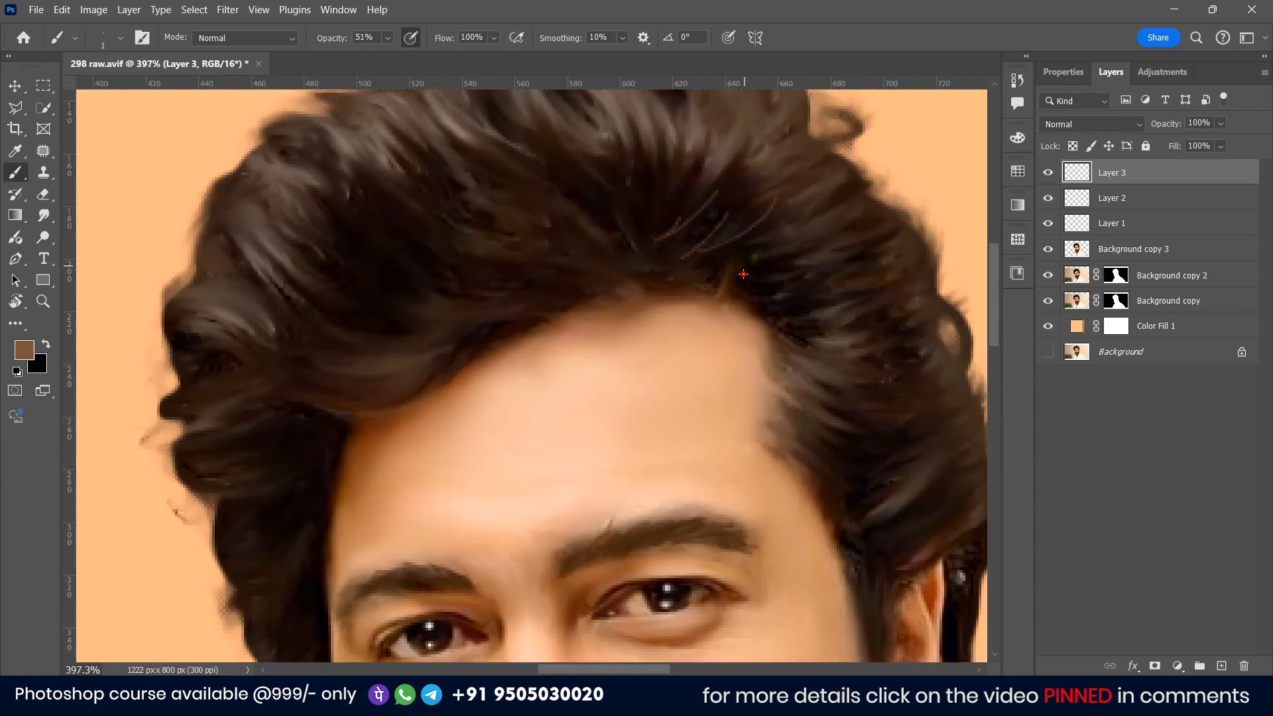
left_click_drag(779, 283, 848, 254)
left_click_drag(800, 309, 856, 284)
left_click_drag(649, 245, 585, 199)
left_click_drag(639, 240, 574, 227)
left_click_drag(632, 254, 482, 269)
left_click_drag(382, 365, 273, 335)
left_click_drag(436, 290, 313, 241)
Step: On the Background copy 3 layer, try two Smudge tool strokes on the shirt and undo them
scroll(482, 273, "up", 2)
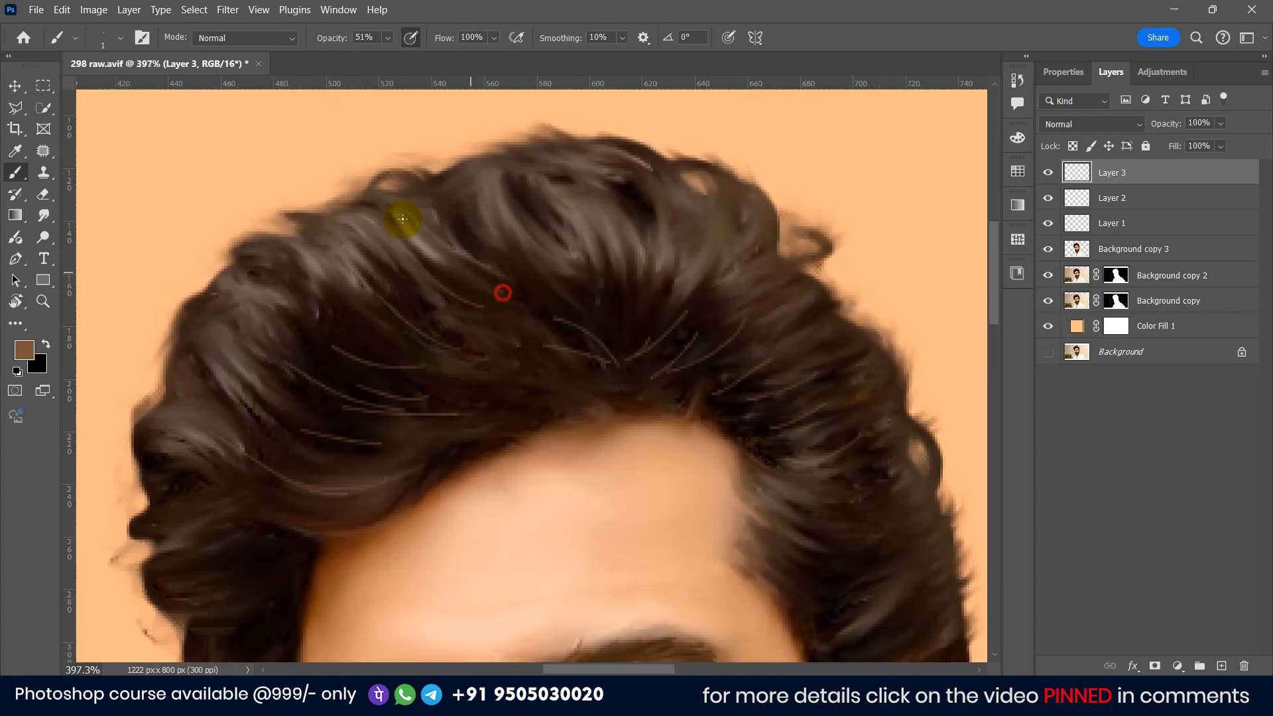
scroll(834, 455, "down", 5)
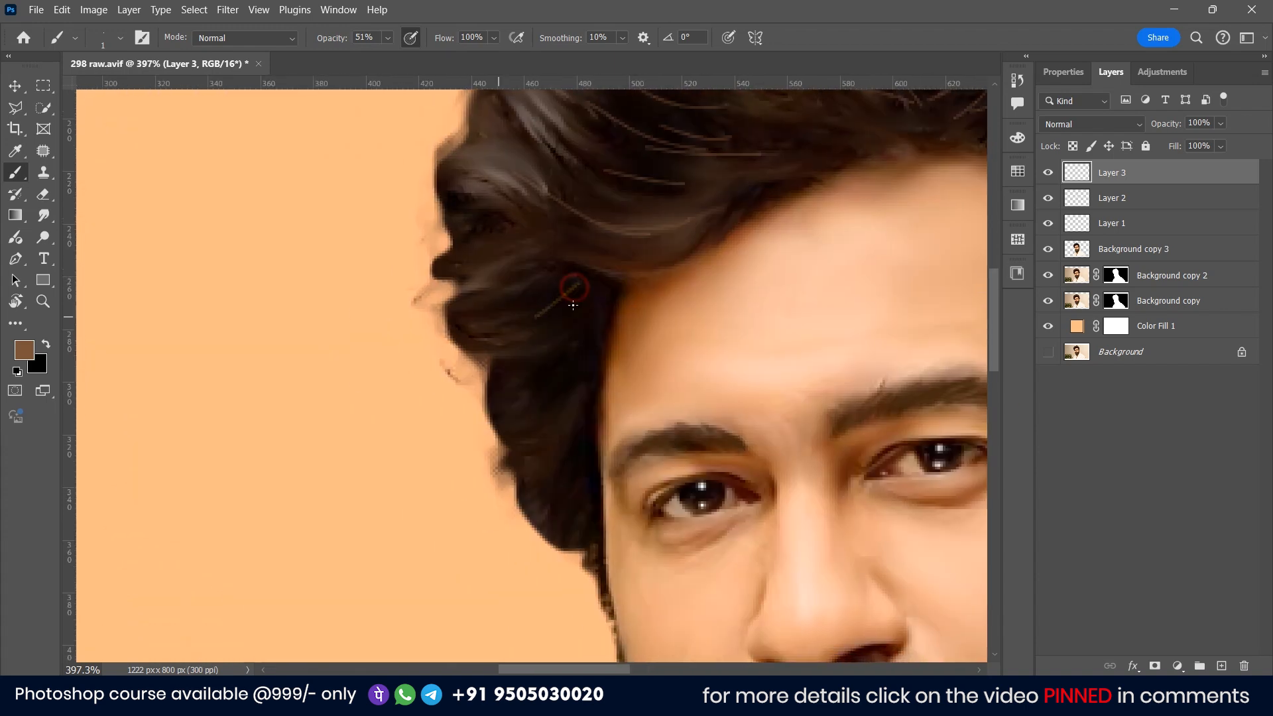
scroll(580, 503, "down", 4)
scroll(532, 220, "up", 3)
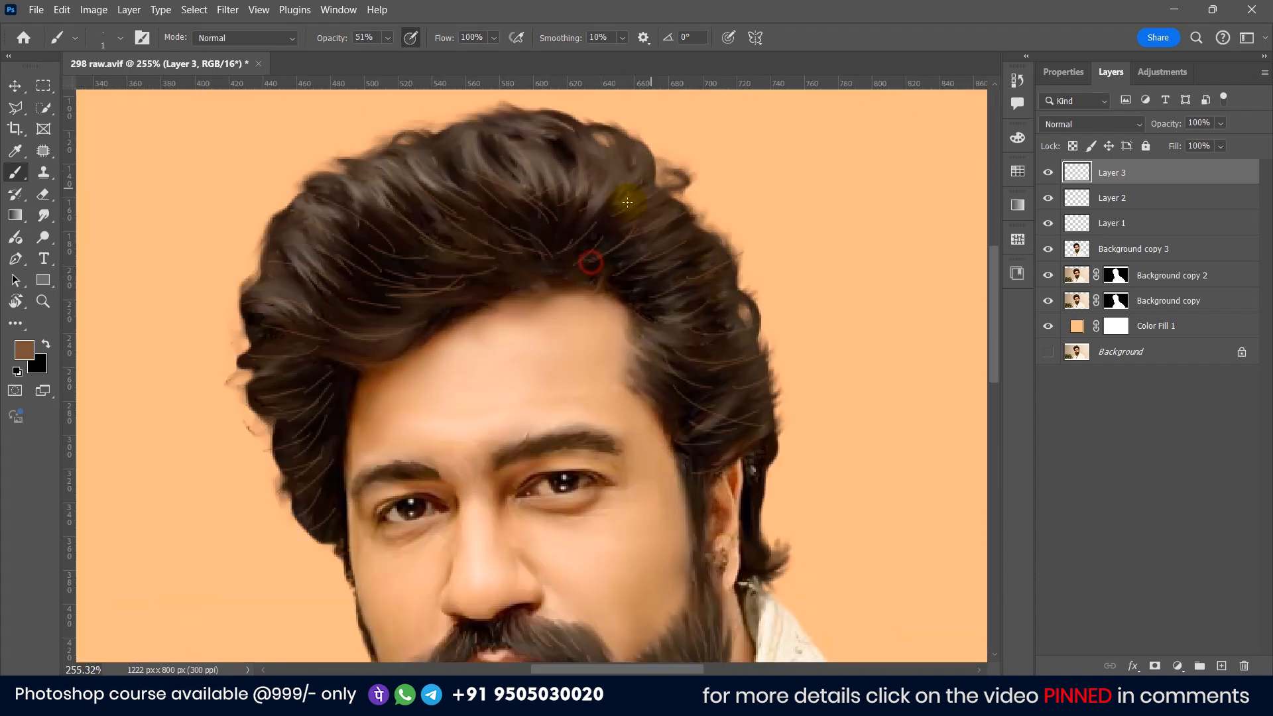
scroll(539, 346, "down", 2)
scroll(539, 345, "down", 3)
left_click(1160, 324)
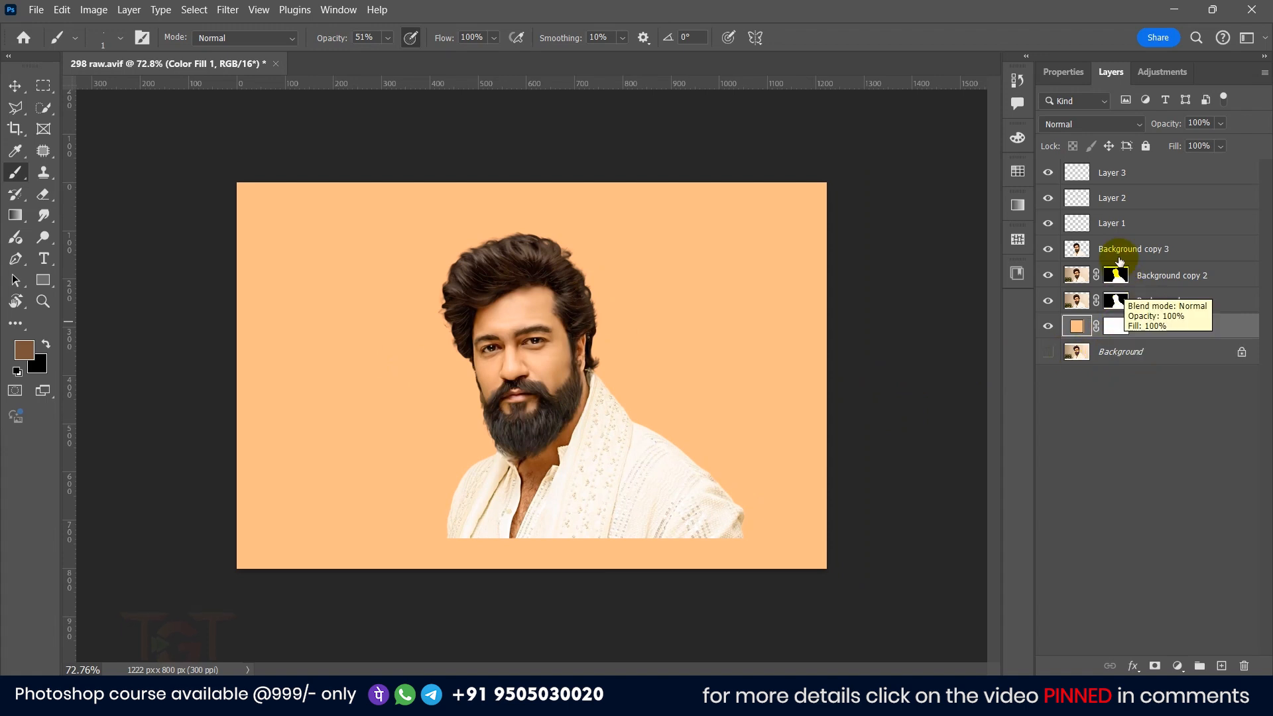
left_click(1094, 250)
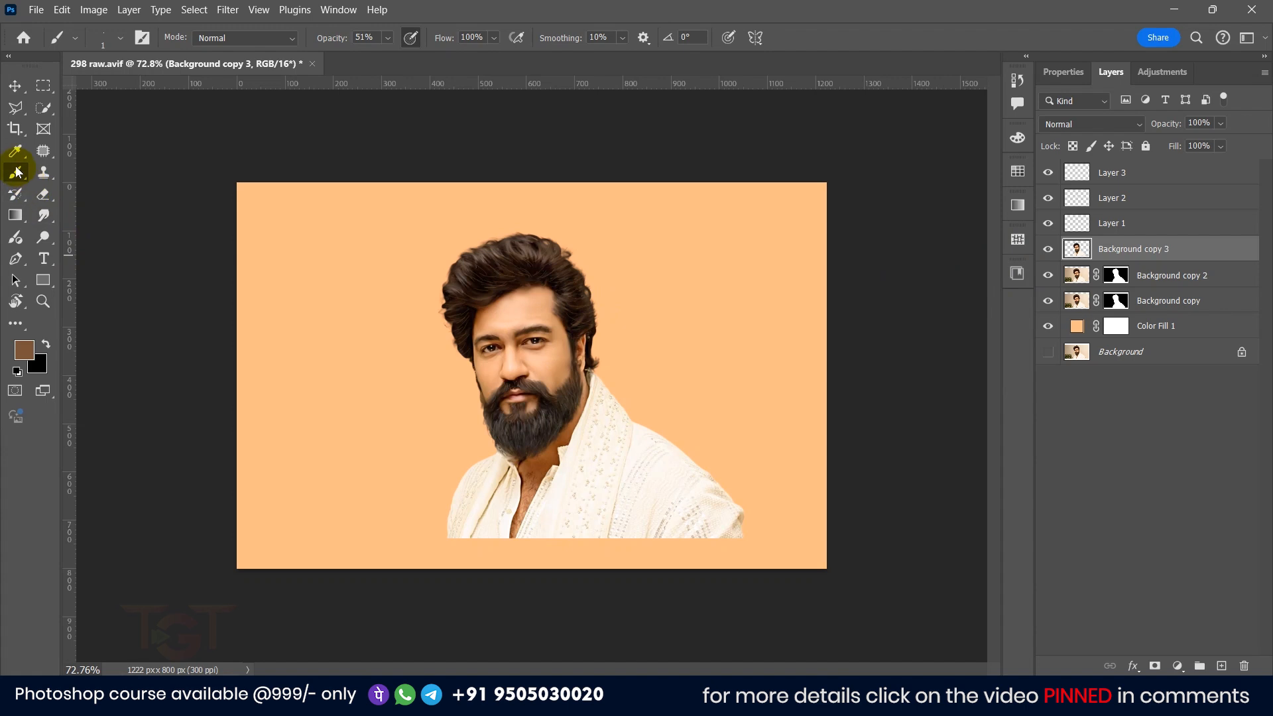
left_click(43, 210)
scroll(619, 451, "up", 5)
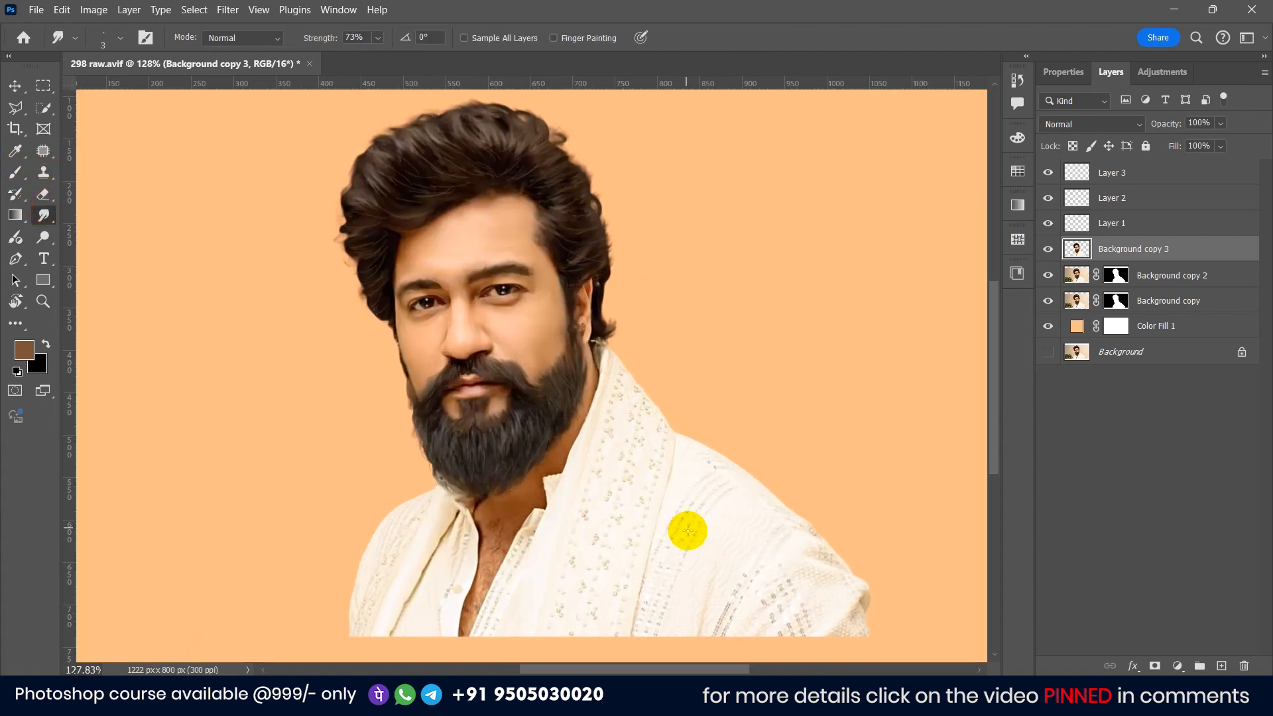
mouse_move(694, 362)
left_mouse_down()
mouse_move(758, 361)
mouse_move(781, 445)
left_mouse_up()
left_click_drag(787, 350, 812, 418)
key("ctrl+z")
key("ctrl+z")
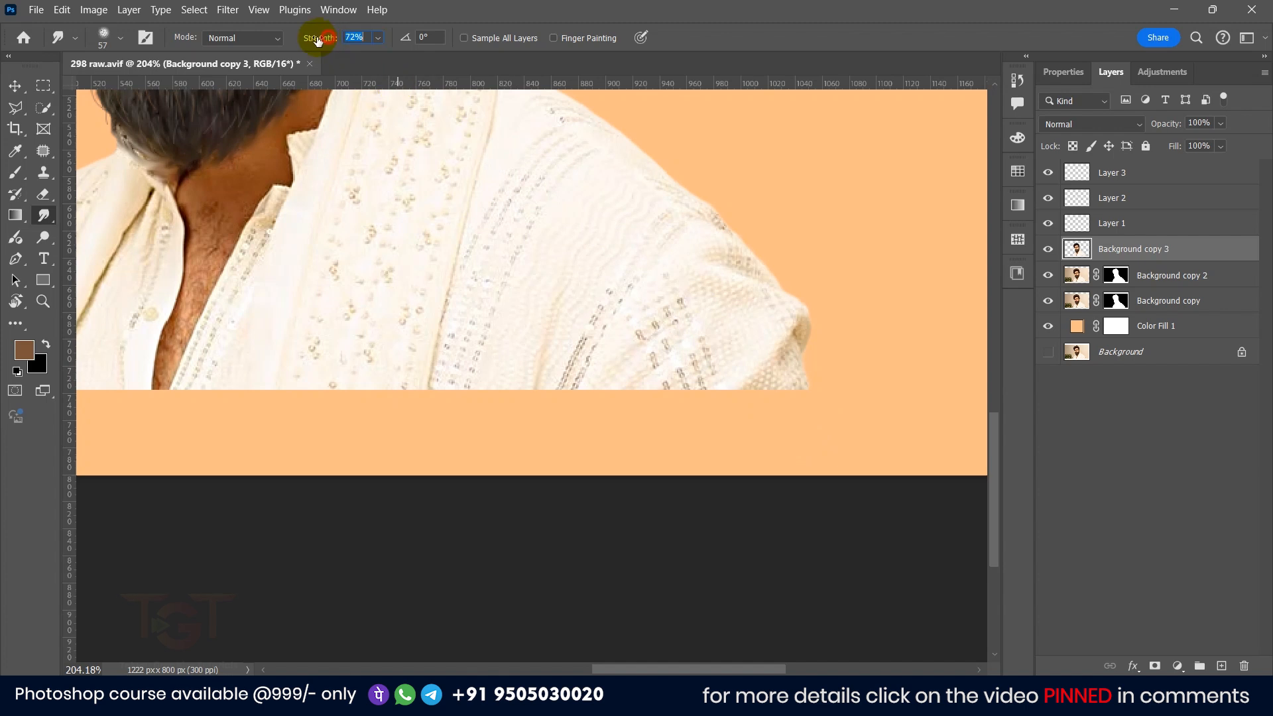
Step: Set the Smudge strength to 37% and smooth the shirt's lower edge and folds
left_click_drag(291, 41, 298, 41)
mouse_move(648, 412)
left_mouse_down()
mouse_move(705, 406)
mouse_move(500, 432)
mouse_move(397, 420)
mouse_move(295, 379)
mouse_move(171, 446)
mouse_move(294, 452)
left_mouse_up()
mouse_move(264, 412)
left_mouse_down()
mouse_move(164, 366)
mouse_move(611, 370)
mouse_move(796, 426)
mouse_move(839, 345)
left_mouse_up()
left_click_drag(810, 301, 793, 231)
mouse_move(568, 262)
left_mouse_down()
mouse_move(563, 330)
mouse_move(762, 355)
left_mouse_up()
left_click_drag(464, 278, 444, 341)
left_click_drag(389, 286, 387, 348)
Step: Reduce the Smudge brush size and smooth the hair and shirt edges around the neck
scroll(434, 265, "up", 4)
key("bracketleft")
key("bracketleft")
key("bracketleft")
key("bracketleft")
key("bracketleft")
key("bracketleft")
left_click_drag(424, 241, 399, 388)
mouse_move(458, 166)
left_mouse_down()
mouse_move(455, 316)
mouse_move(494, 256)
mouse_move(484, 285)
left_mouse_up()
scroll(464, 282, "up", 5)
left_click_drag(384, 173, 378, 295)
key("bracketleft")
key("bracketleft")
key("bracketleft")
mouse_move(261, 347)
left_mouse_down()
mouse_move(233, 257)
mouse_move(317, 323)
left_mouse_up()
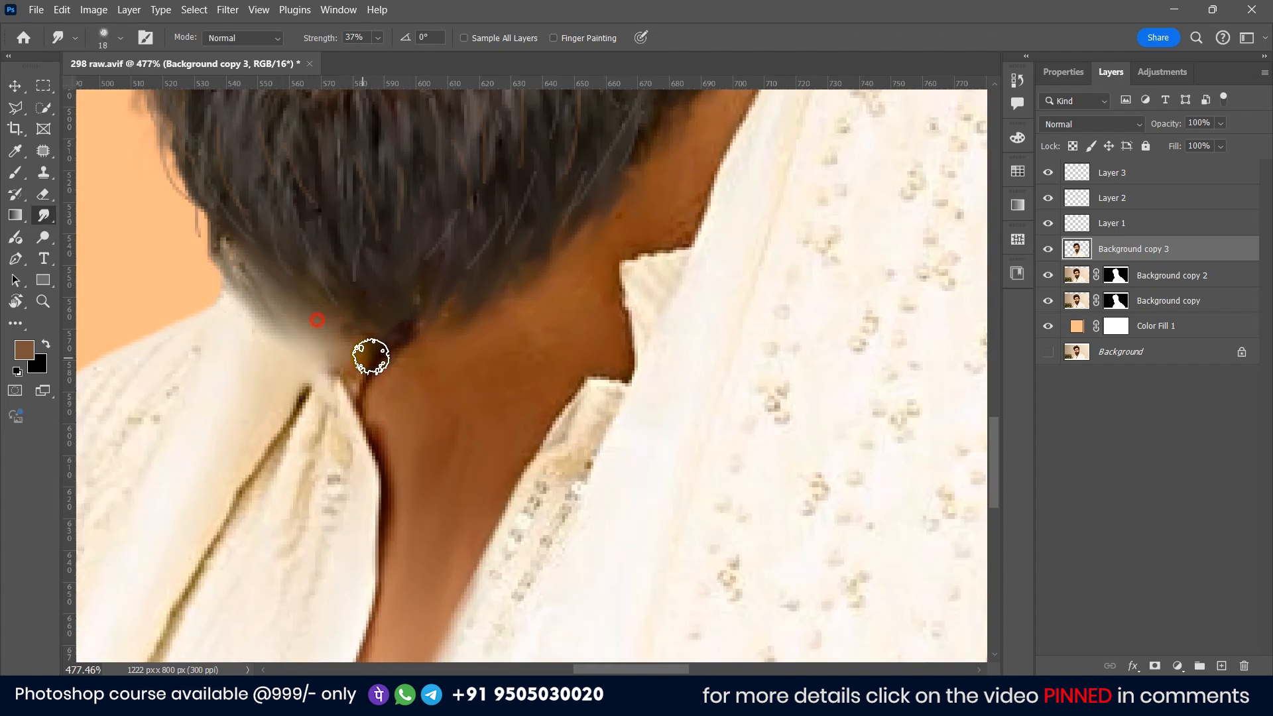
Step: Smooth the neck, collar and beard underside with further Smudge strokes
left_click_drag(372, 356, 352, 397)
left_click_drag(548, 308, 471, 400)
left_click_drag(595, 348, 545, 416)
left_click_drag(422, 412, 380, 500)
left_click_drag(425, 624, 484, 512)
left_click_drag(563, 199, 409, 583)
mouse_move(543, 504)
left_mouse_down()
mouse_move(557, 278)
mouse_move(601, 248)
left_mouse_up()
left_click_drag(563, 258, 548, 483)
right_click(549, 483)
Step: Shrink the Smudge brush and smooth around the ear, sideburn and jawline
key("bracketleft")
key("bracketleft")
key("bracketleft")
mouse_move(542, 438)
left_mouse_down()
mouse_move(500, 375)
mouse_move(529, 301)
mouse_move(546, 412)
mouse_move(522, 470)
left_mouse_up()
left_click_drag(580, 498, 575, 442)
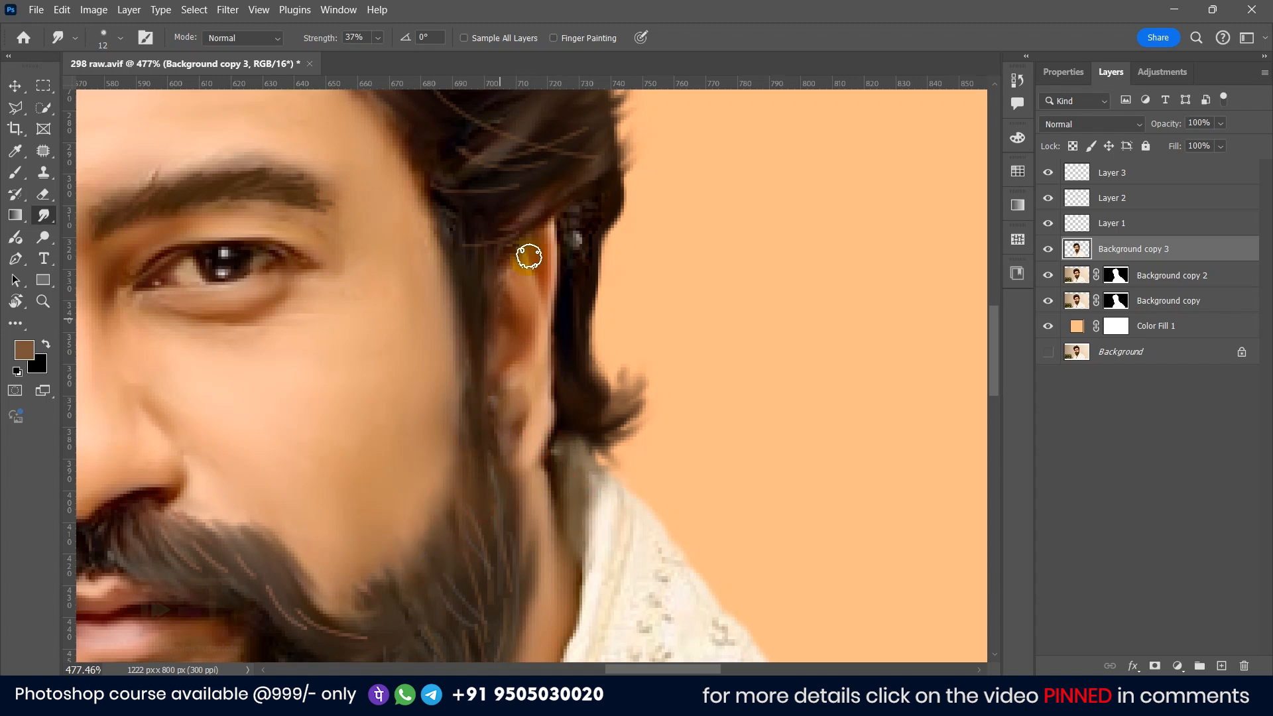
left_click_drag(529, 279, 508, 282)
left_click_drag(466, 464, 438, 543)
left_click_drag(344, 564, 855, 481)
Step: Shrink the brush further and smudge the moustache edge beneath the nose
scroll(446, 506, "up", 3)
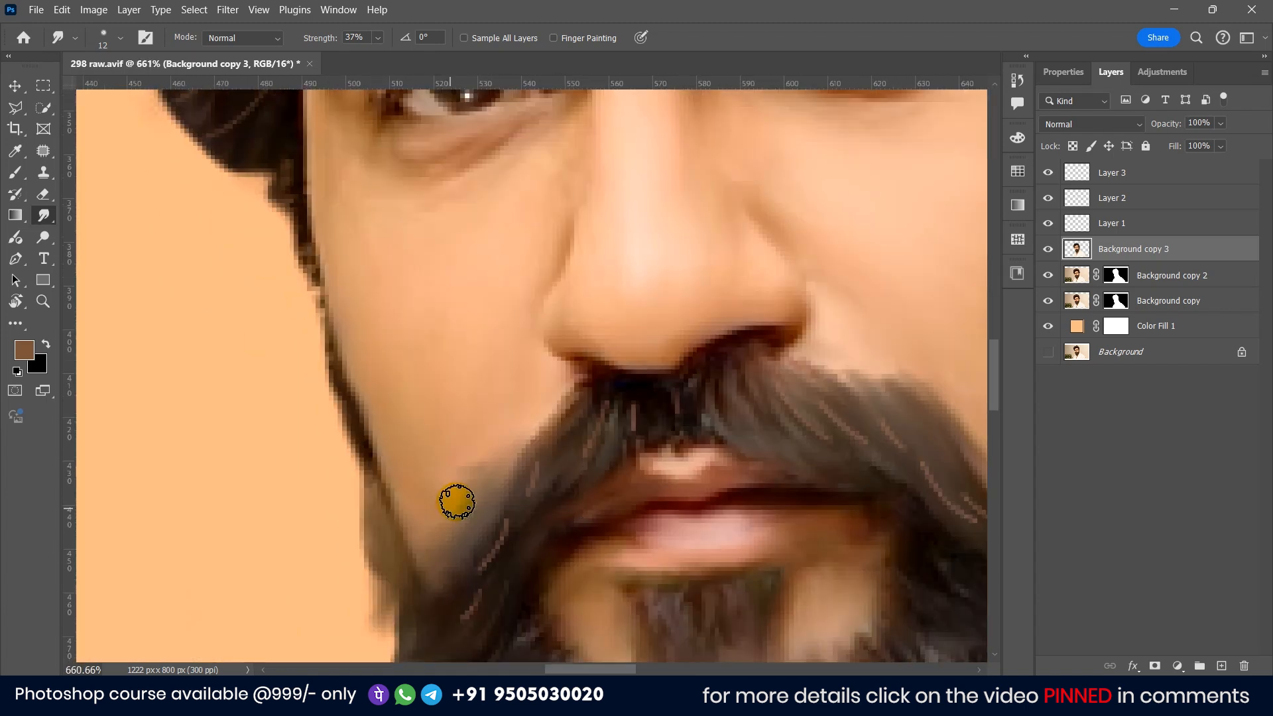
key("bracketleft")
key("bracketleft")
key("bracketleft")
mouse_move(677, 389)
left_mouse_down()
mouse_move(599, 355)
mouse_move(659, 356)
left_mouse_up()
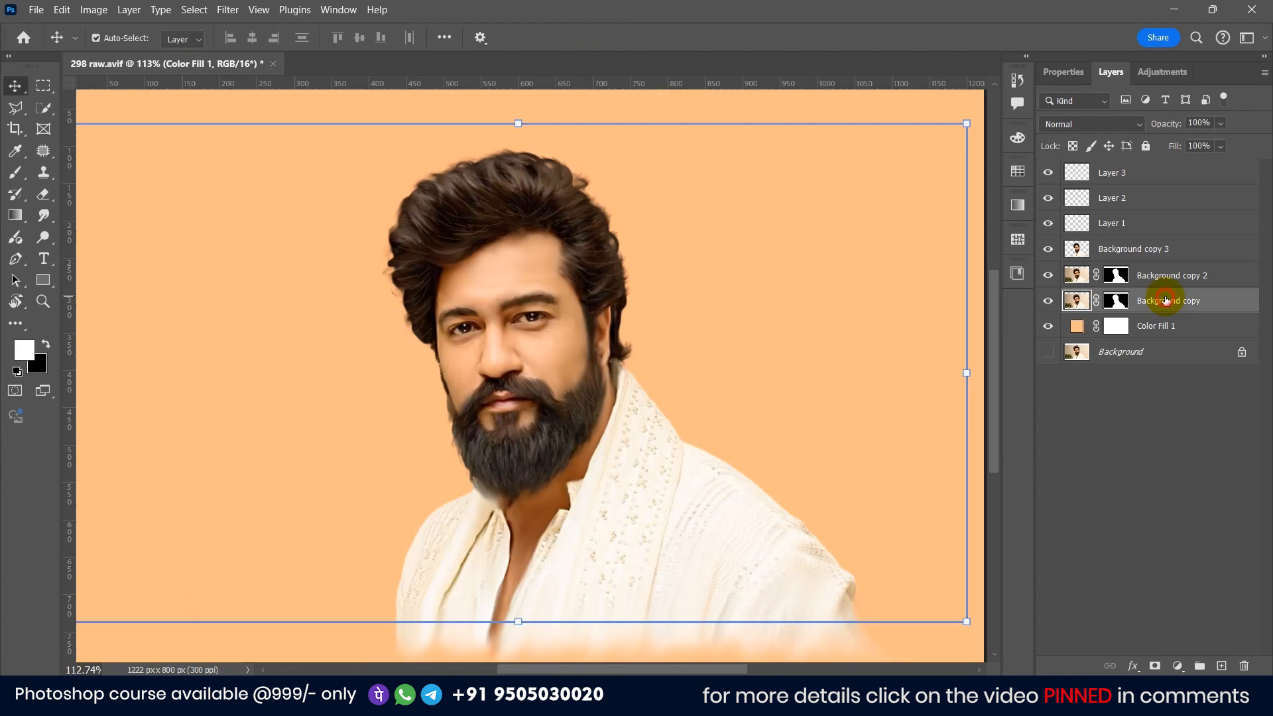
Step: Add a new empty layer above Color Fill 1 and choose the cloud brush for the Brush tool
left_click(1162, 326)
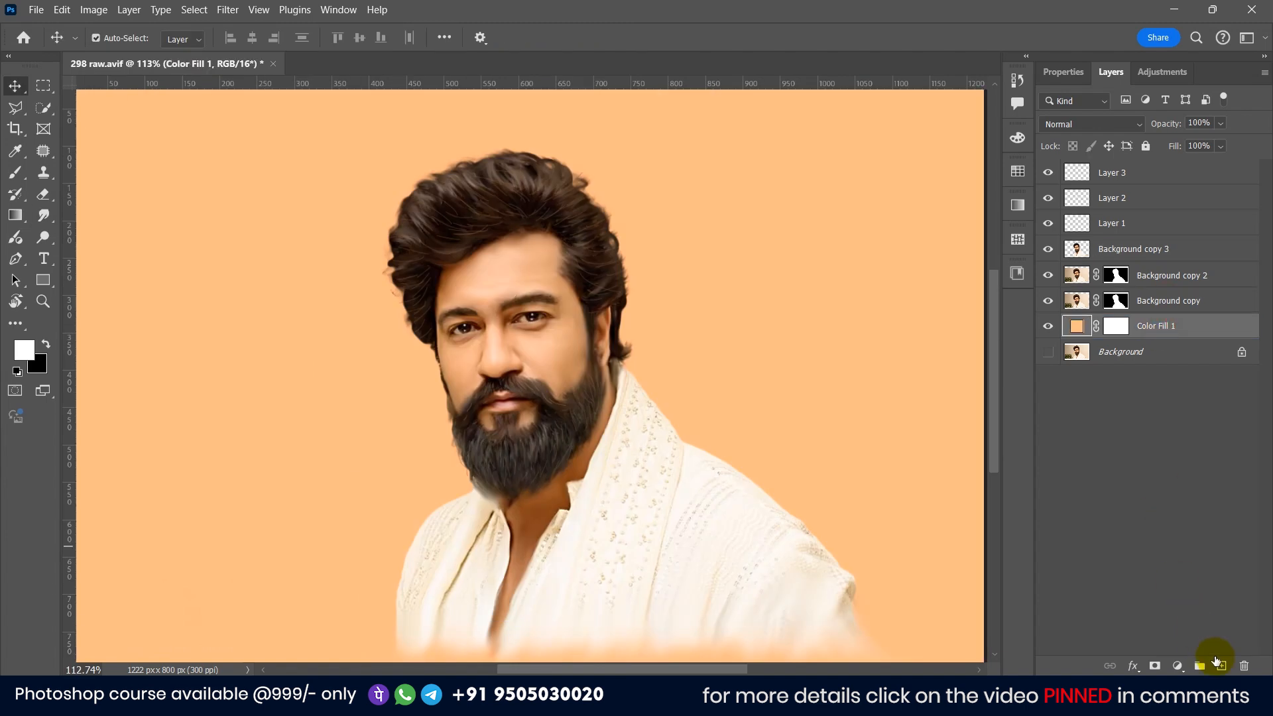
left_click(1222, 665)
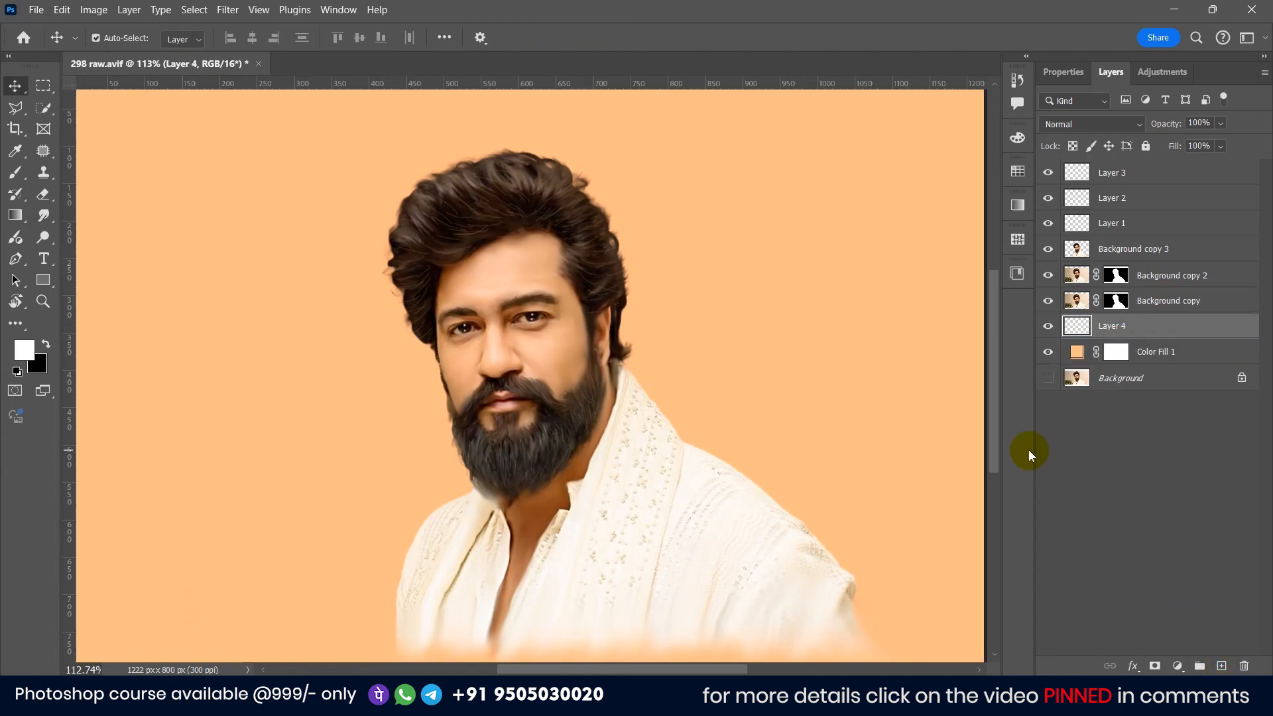
left_click(15, 174)
left_click(106, 40)
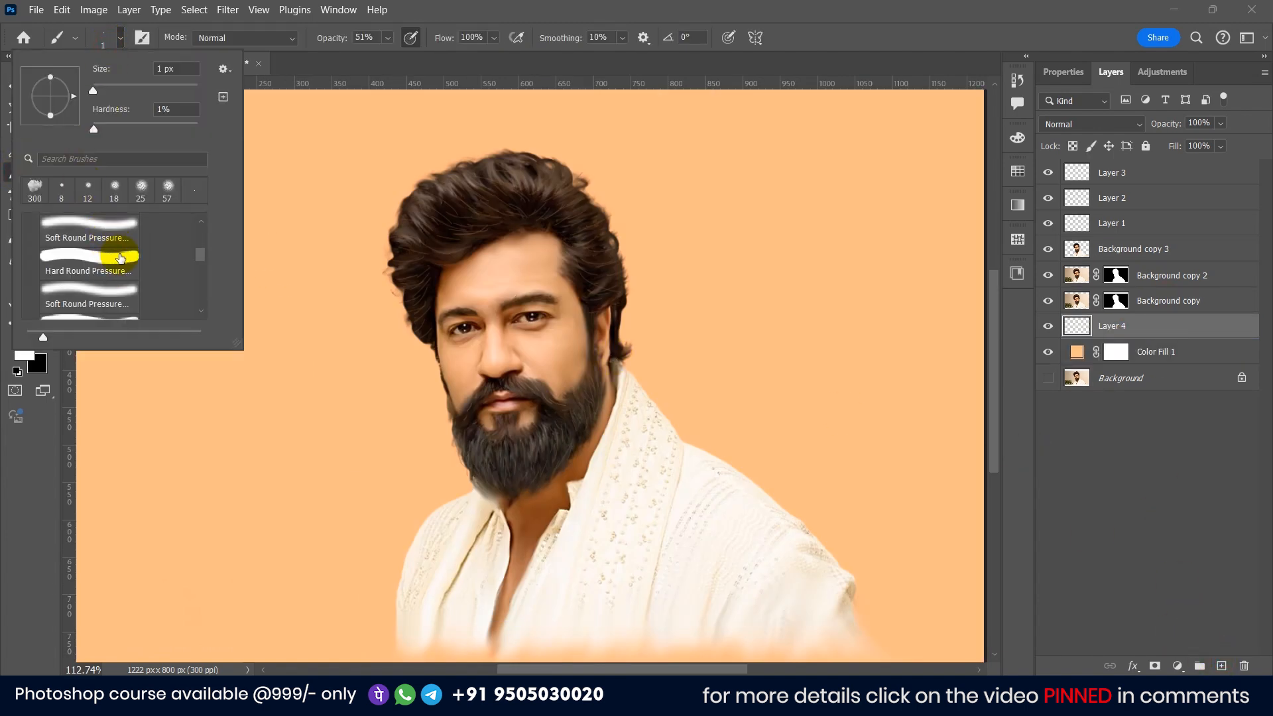
scroll(86, 290, "down", 3)
scroll(89, 284, "down", 3)
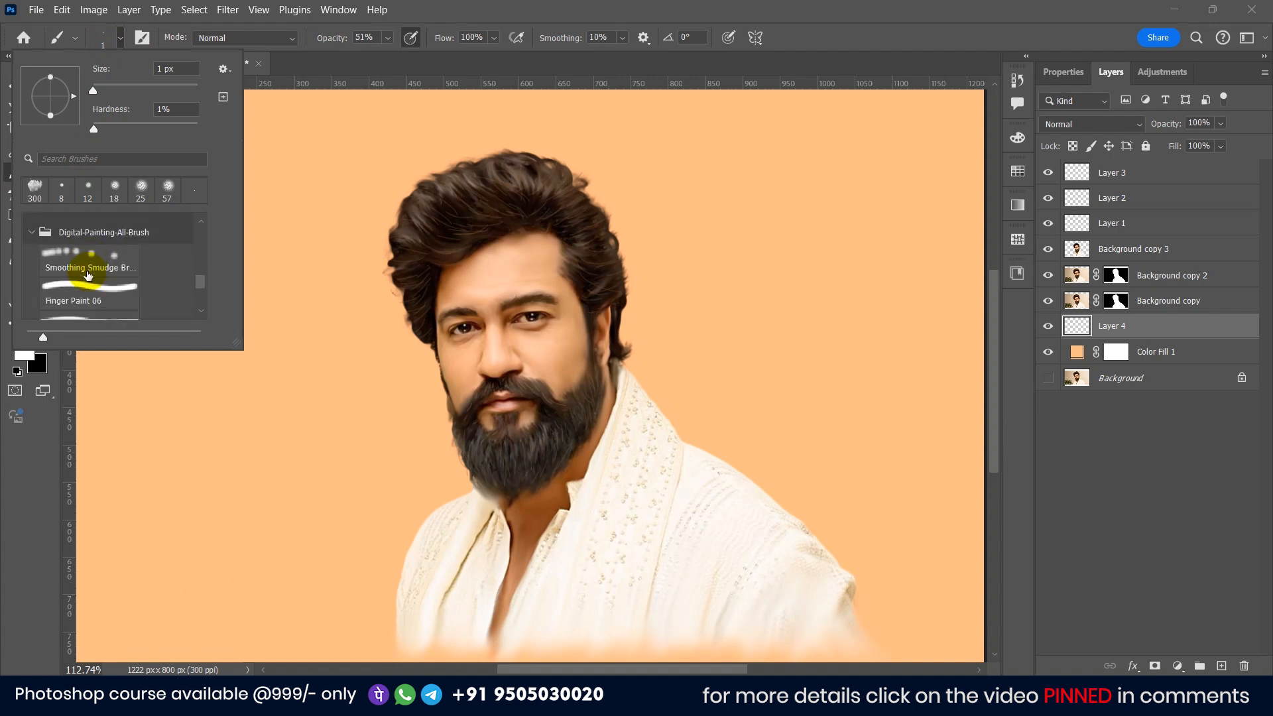
scroll(101, 268, "down", 5)
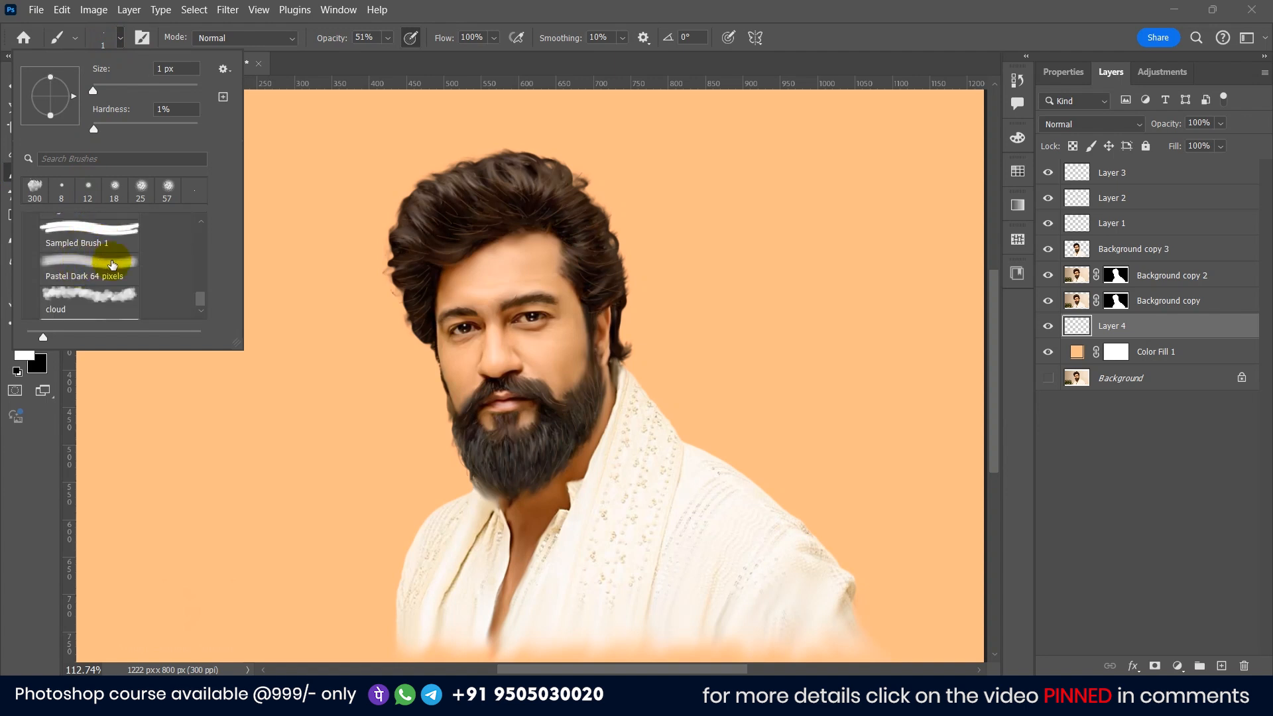
left_click(69, 307)
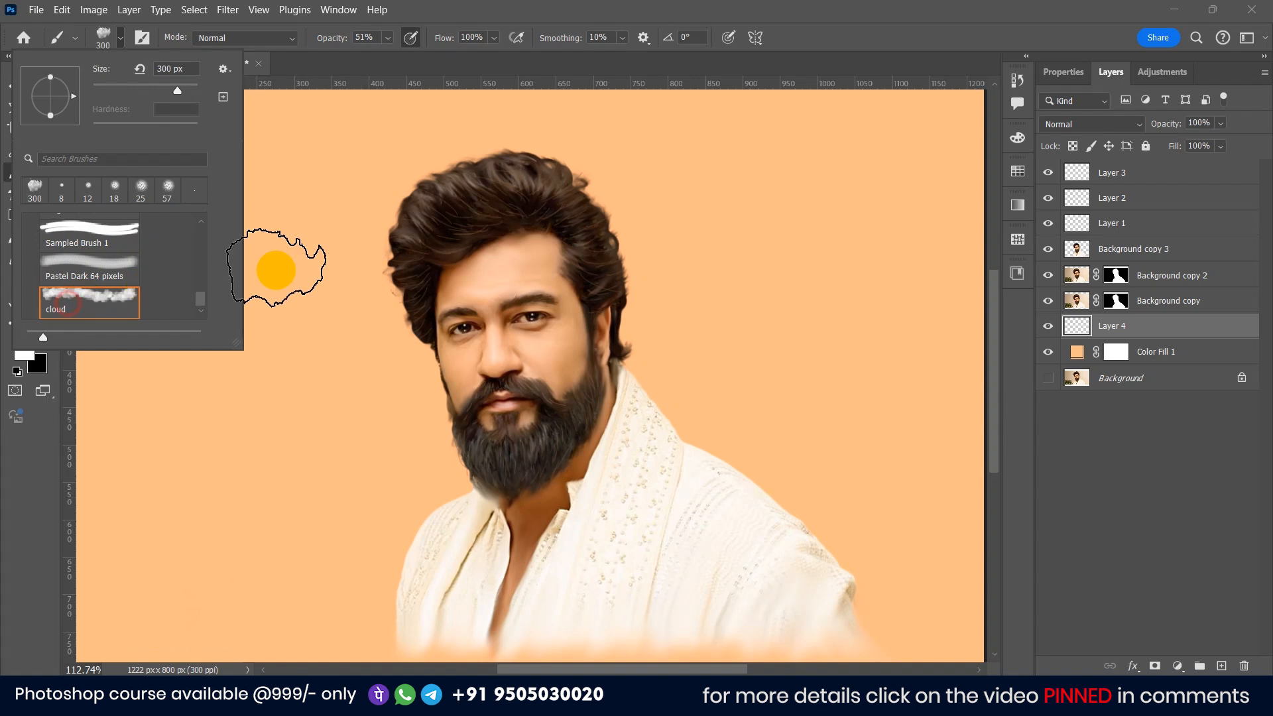
Step: Paint cloud texture across the background with the cloud brush
left_click(368, 355, "alt")
scroll(385, 369, "down", 3)
scroll(458, 413, "up", 2)
left_click(567, 479, "alt")
mouse_move(387, 486)
left_mouse_down()
mouse_move(428, 488)
mouse_move(409, 489)
mouse_move(396, 543)
left_mouse_up()
mouse_move(593, 482)
left_mouse_down()
mouse_move(630, 403)
mouse_move(715, 565)
mouse_move(707, 492)
mouse_move(741, 590)
mouse_move(567, 321)
mouse_move(472, 305)
mouse_move(462, 415)
mouse_move(492, 441)
mouse_move(408, 512)
mouse_move(370, 602)
left_mouse_up()
mouse_move(574, 525)
left_mouse_down()
mouse_move(949, 176)
mouse_move(783, 179)
left_mouse_up()
left_click_drag(650, 166, 192, 205)
right_click(43, 215)
left_click(112, 246)
left_click_drag(226, 531, 148, 431)
key("ctrl+z")
key("ctrl+z")
Step: Paint further cloud patches across the background and along the shirt's lower edge
left_click(15, 173)
left_click_drag(198, 491, 221, 139)
mouse_move(637, 159)
left_mouse_down()
mouse_move(829, 208)
mouse_move(856, 424)
left_mouse_up()
left_click(335, 258, "alt")
left_click_drag(336, 259, 358, 425)
left_click(443, 190, "alt")
left_click_drag(740, 226, 723, 531)
left_click_drag(378, 511, 406, 278)
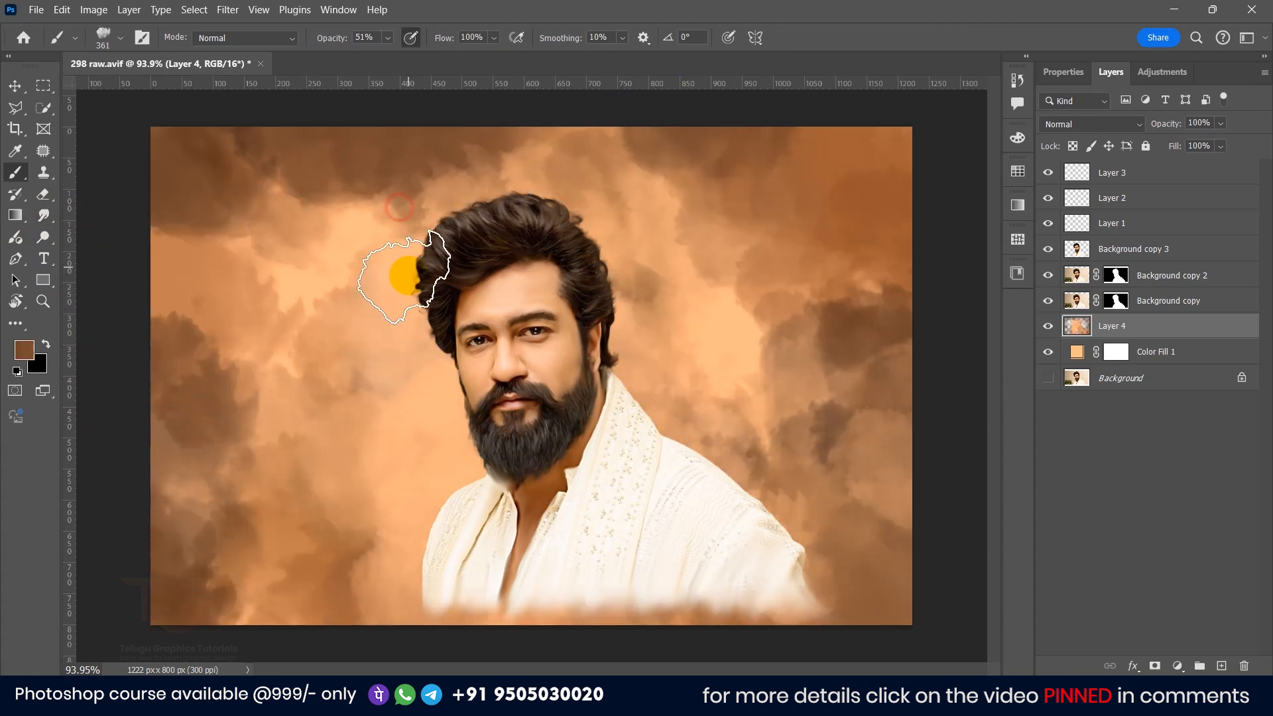
left_click_drag(364, 319, 358, 478)
left_click(729, 345, "alt")
left_click_drag(743, 365, 506, 241)
left_click_drag(789, 331, 710, 212)
left_click_drag(352, 179, 342, 418)
mouse_move(818, 582)
left_mouse_down()
mouse_move(655, 630)
mouse_move(818, 591)
left_mouse_up()
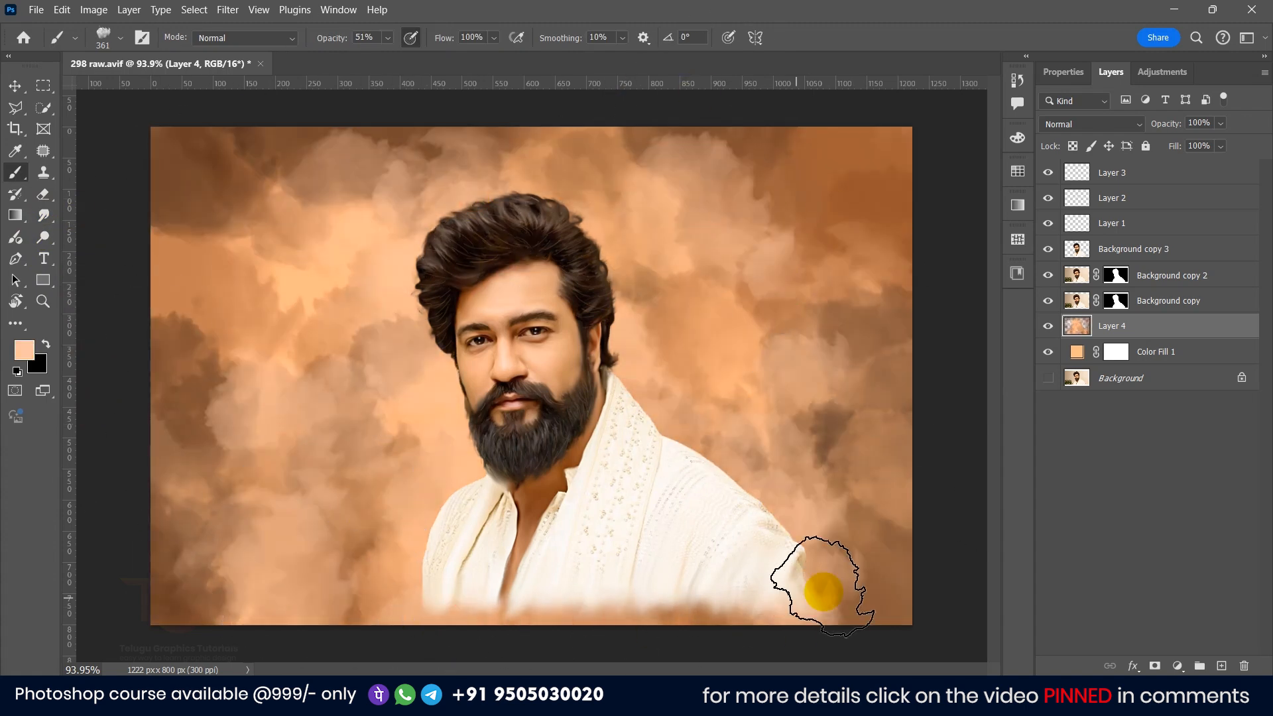
Step: Toggle the Background copy 3 layer's visibility to compare the retouched portrait against the clouds
left_click(14, 86)
scroll(260, 216, "down", 2)
left_click(203, 236)
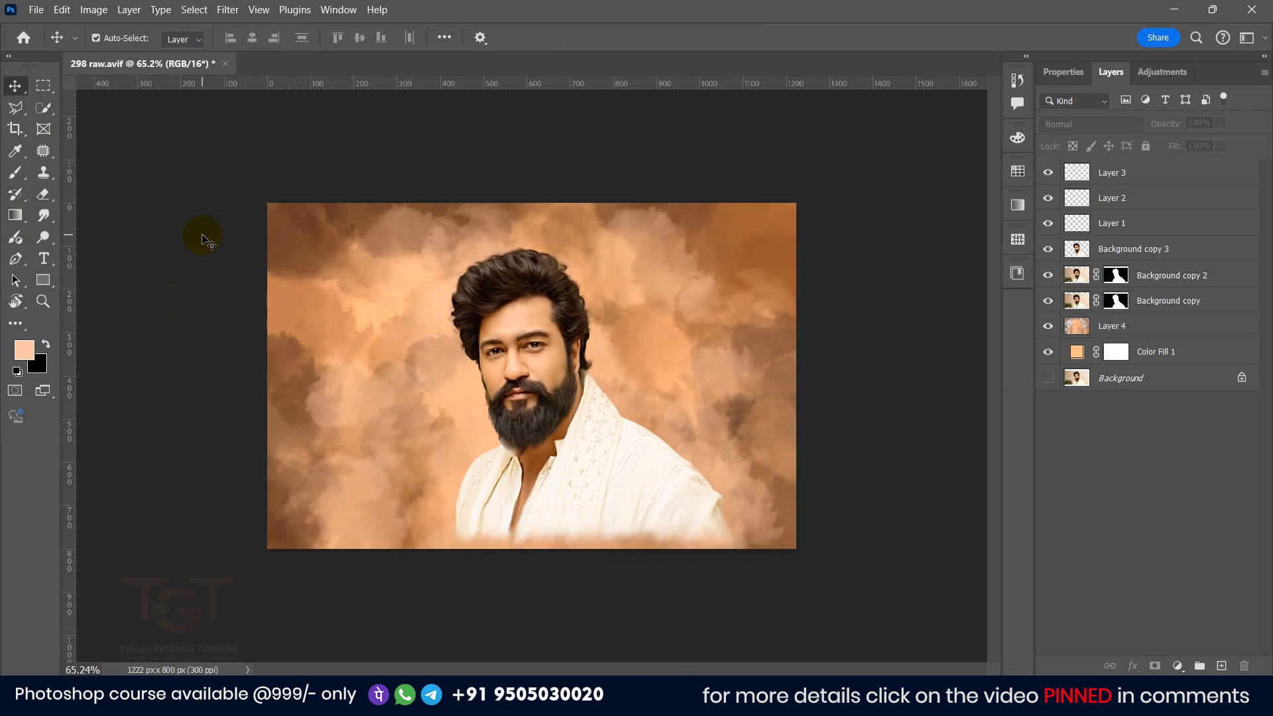
scroll(513, 351, "up", 4)
left_click(536, 349)
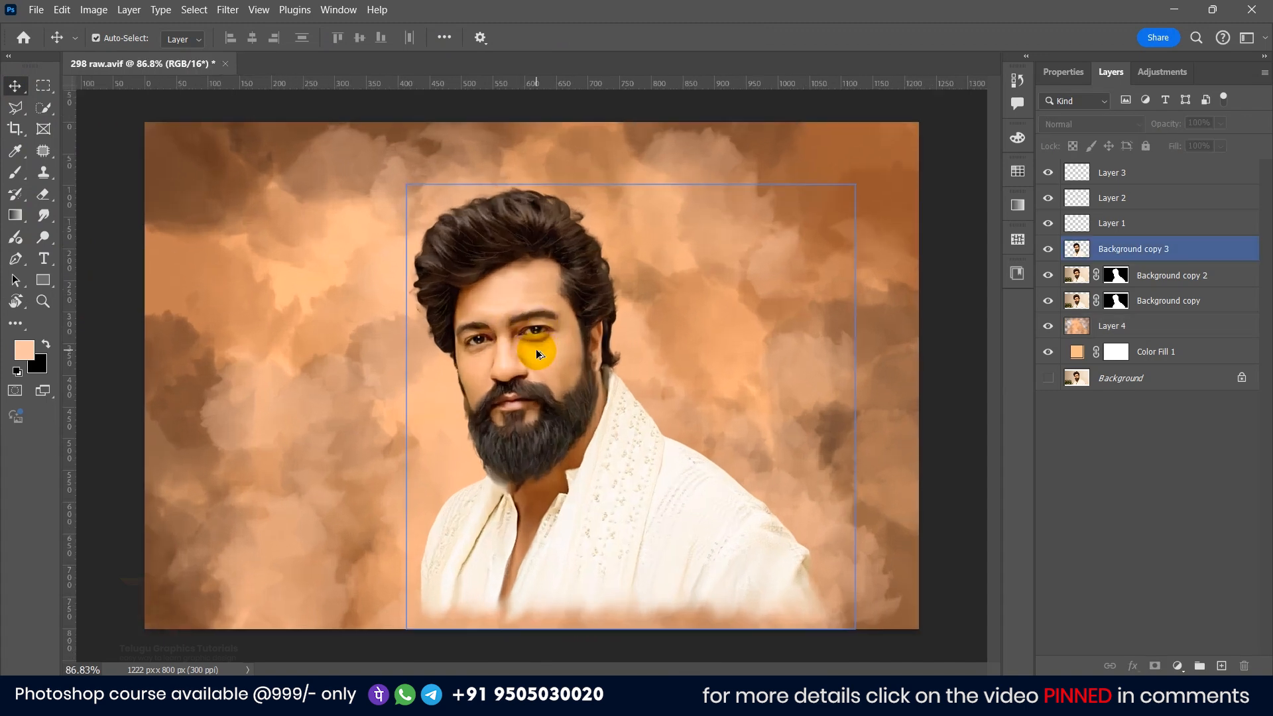
scroll(537, 348, "up", 2)
scroll(539, 348, "down", 4)
left_click(1127, 431)
left_click(1169, 353)
left_click(1077, 274)
left_click(1064, 250)
left_click(1050, 250)
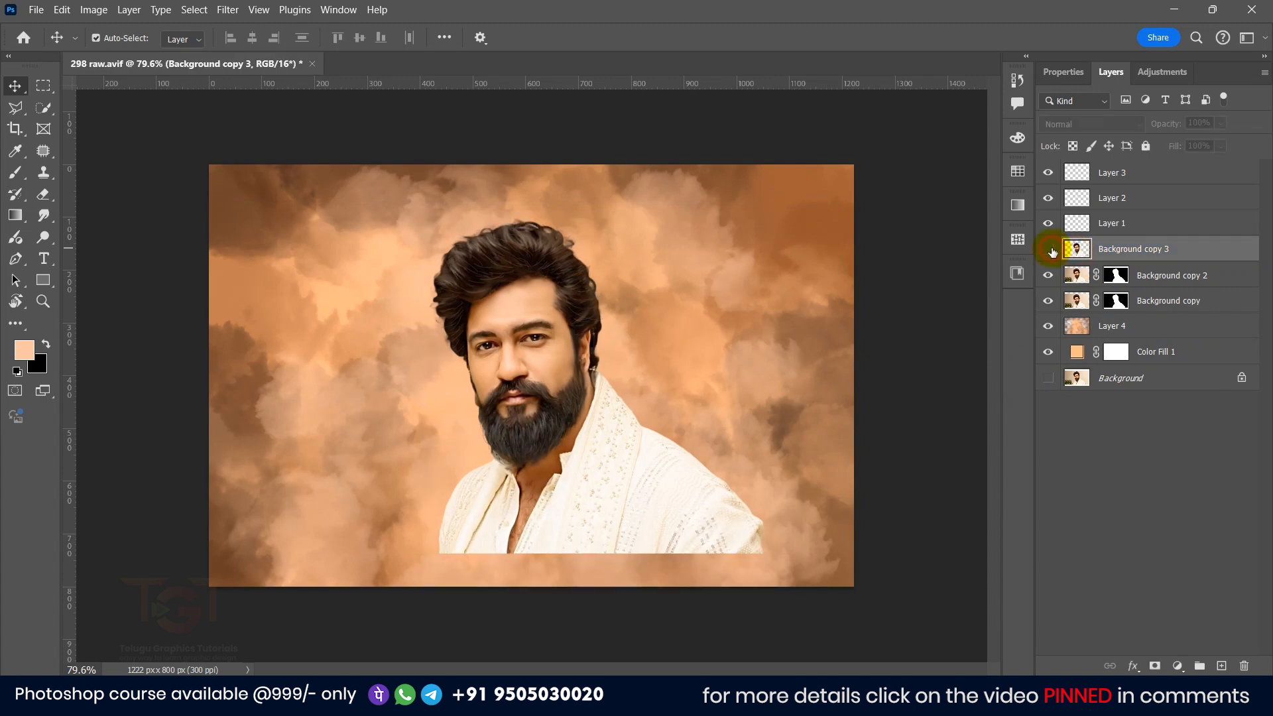
left_click(1050, 250)
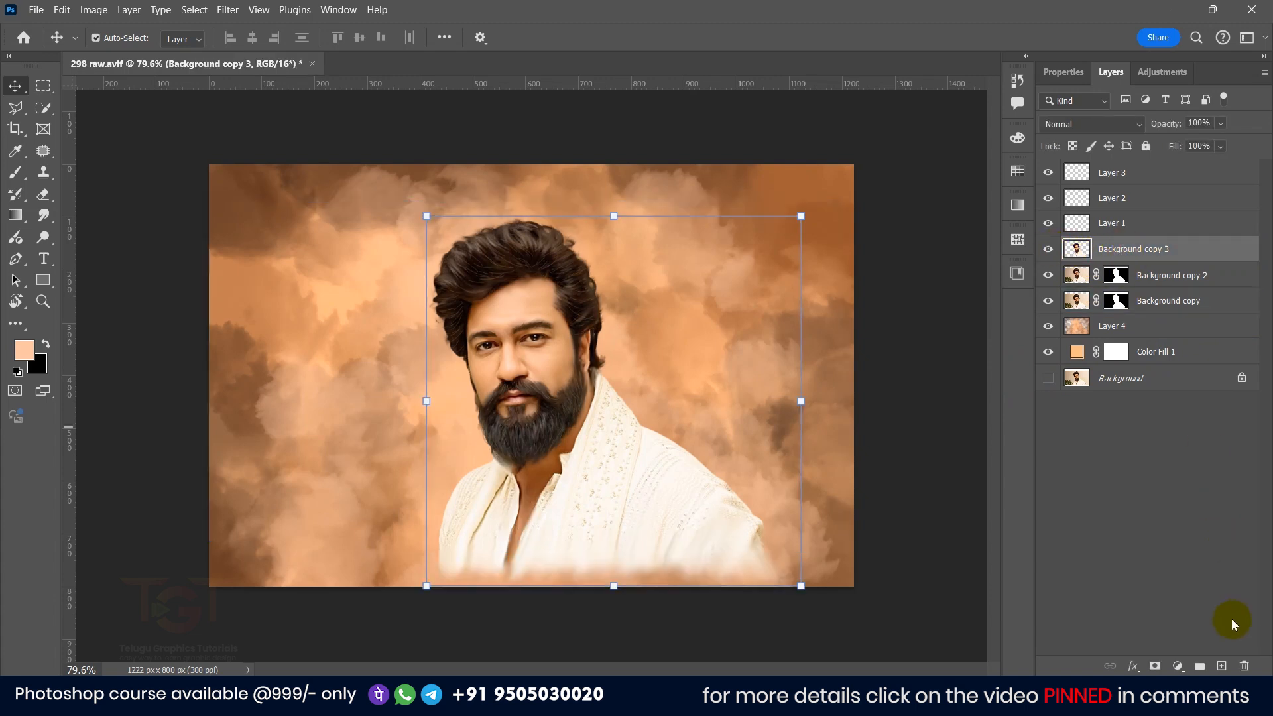
Step: Load the portrait layer's outline as a selection, add a new layer, and set the foreground color to magenta
left_click(1078, 249, "ctrl")
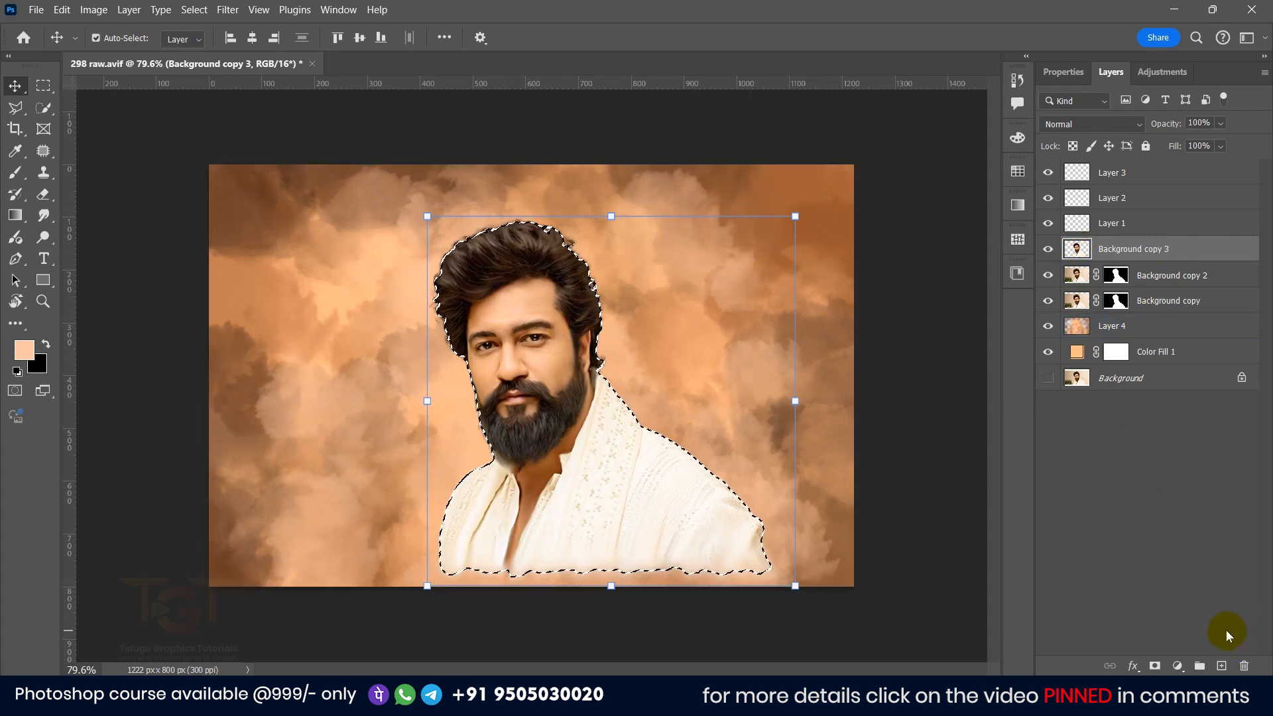
left_click(1223, 665)
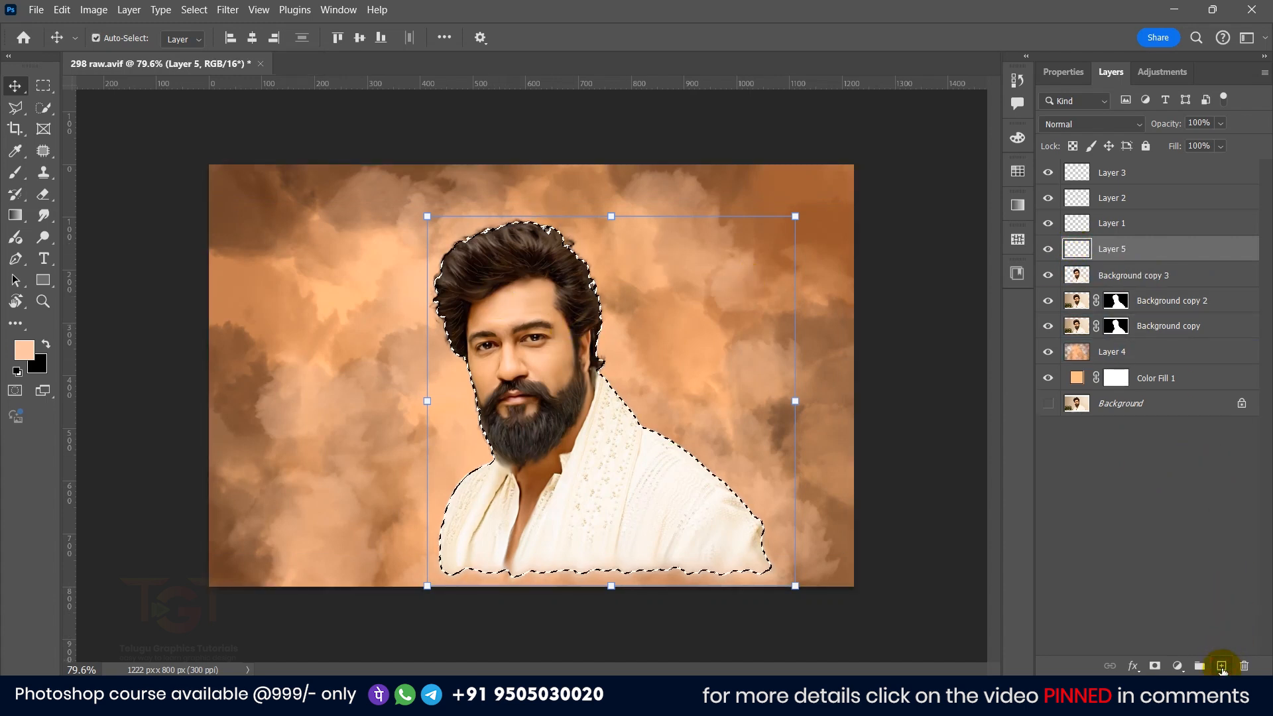
left_click(25, 351)
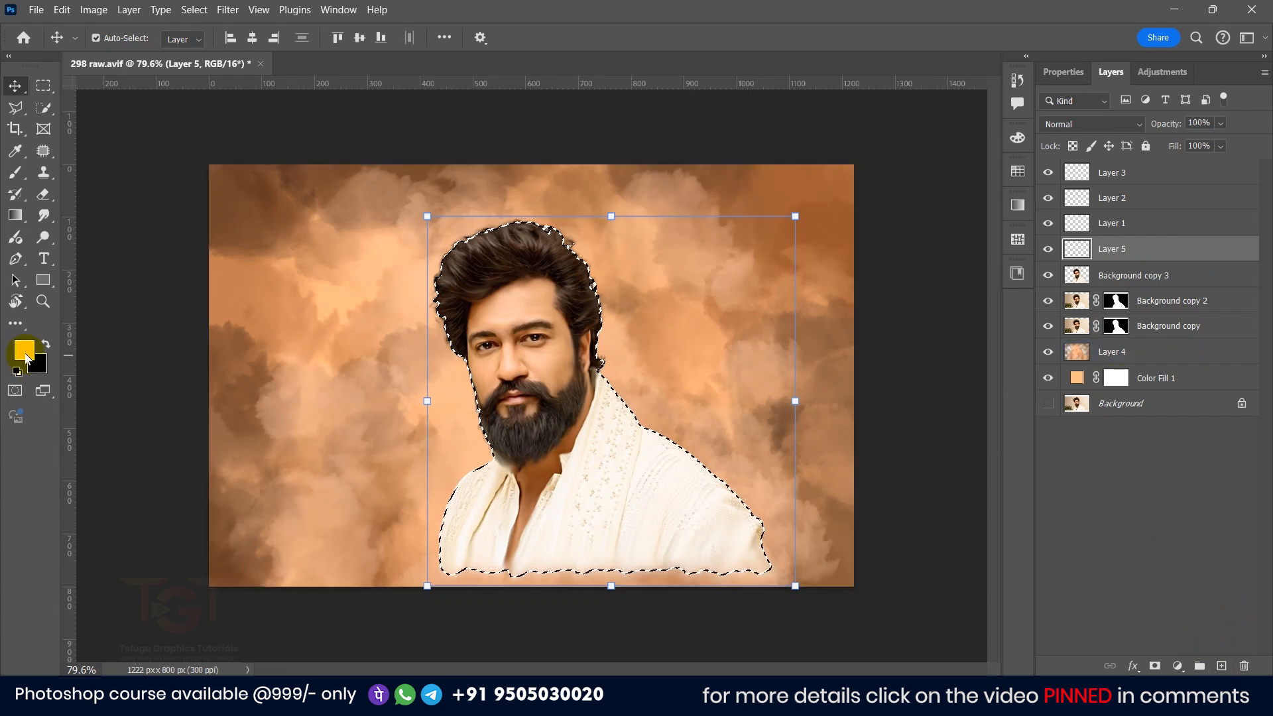
left_click_drag(1060, 444, 1060, 412)
left_click(1169, 370)
key("v")
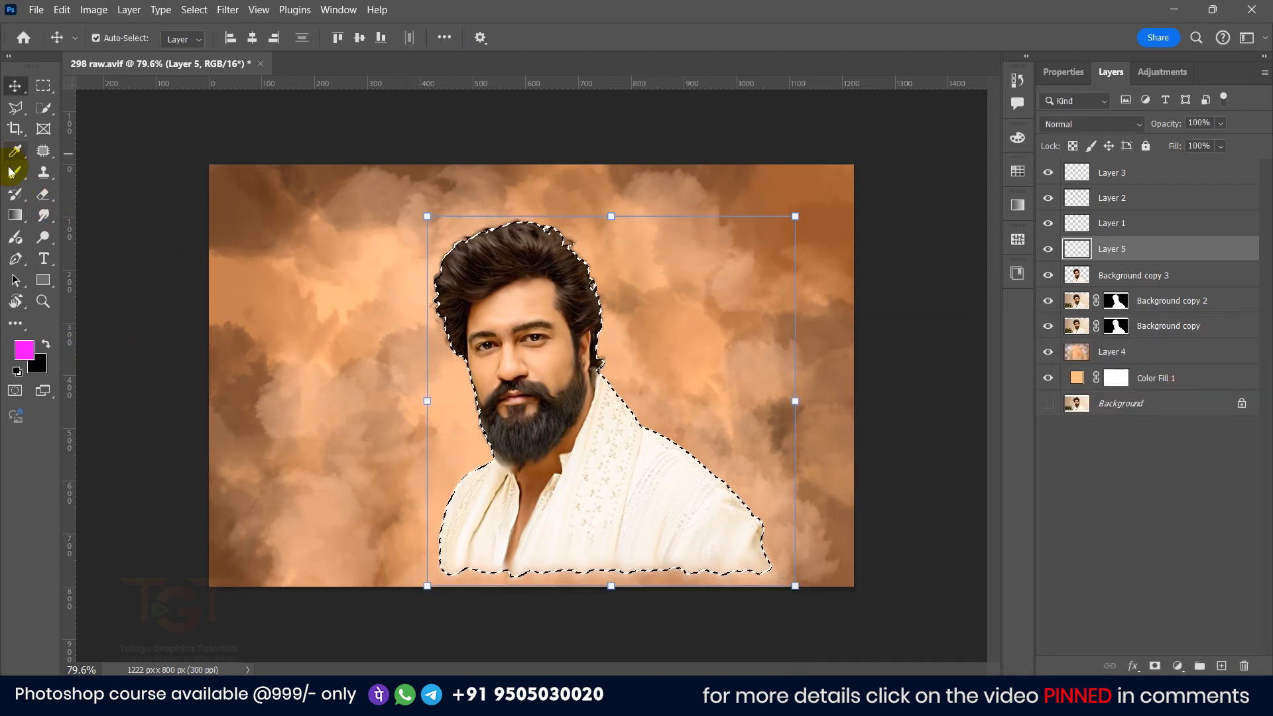
Step: Paint magenta with a Soft Round brush over the hair and shirt inside the selection
left_click(16, 173)
left_click(120, 37)
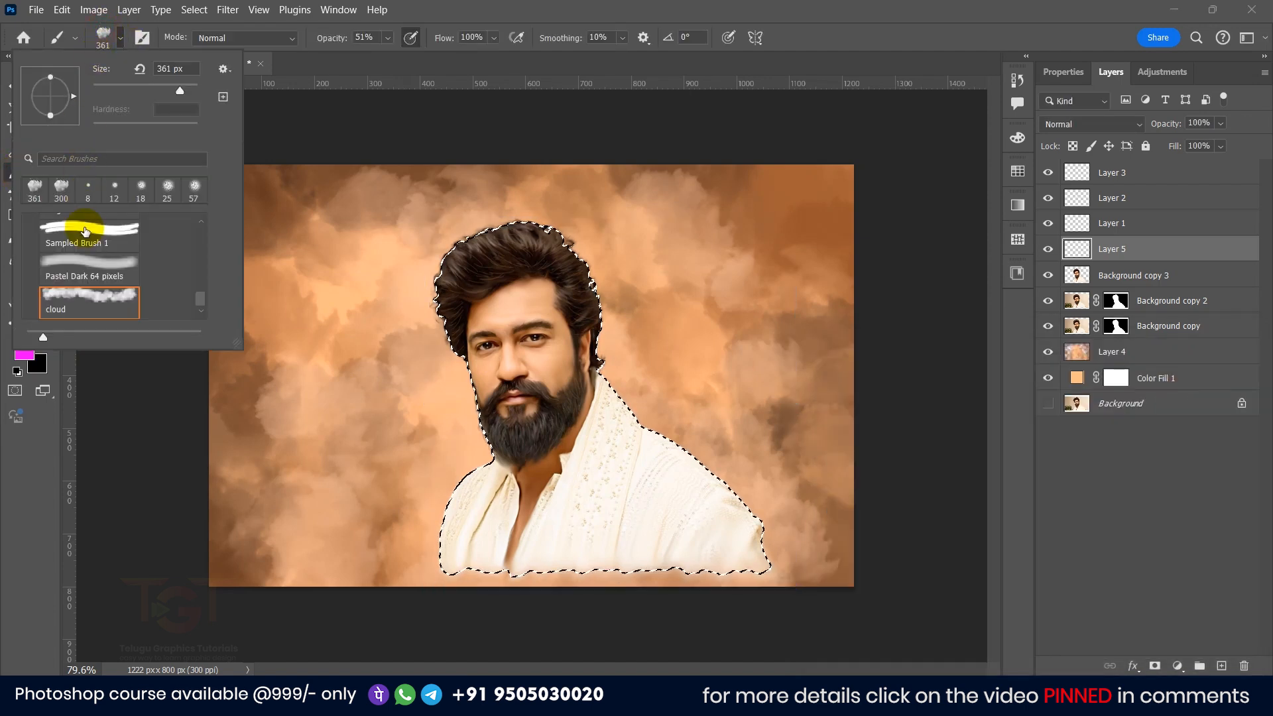
scroll(82, 265, "up", 3)
scroll(82, 268, "down", 2)
scroll(81, 268, "up", 4)
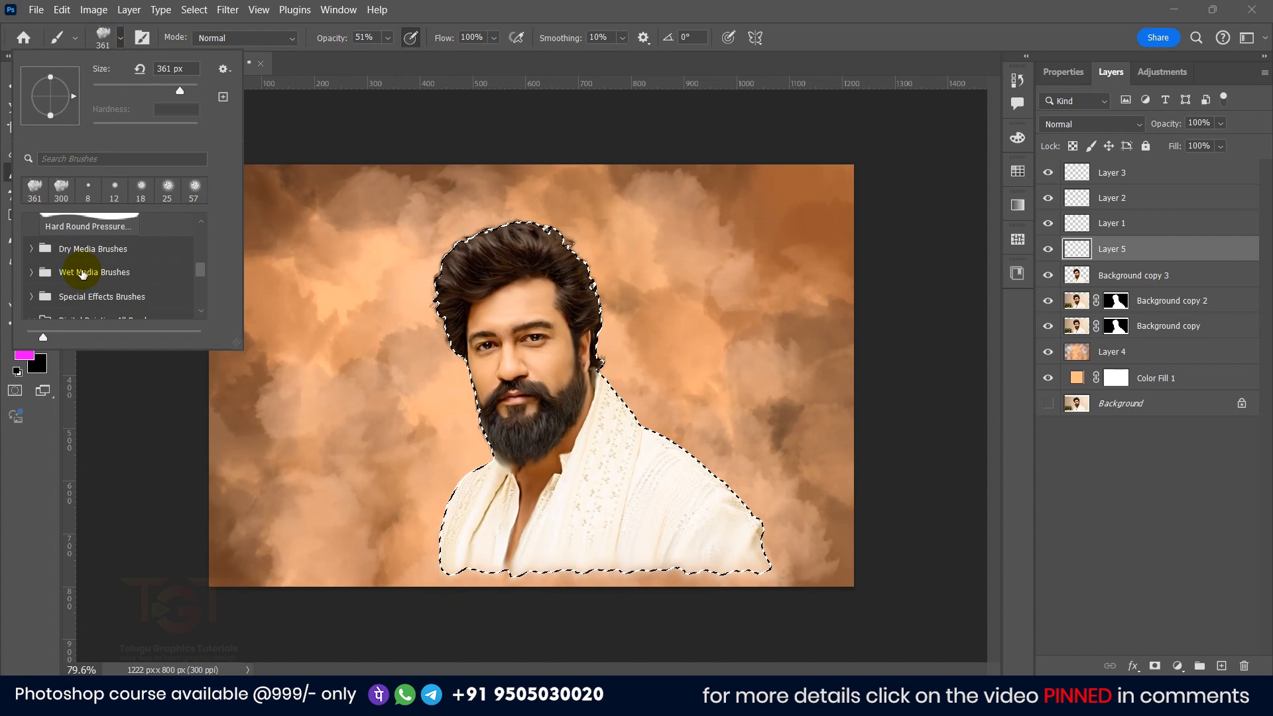
scroll(81, 269, "up", 3)
left_click(77, 253)
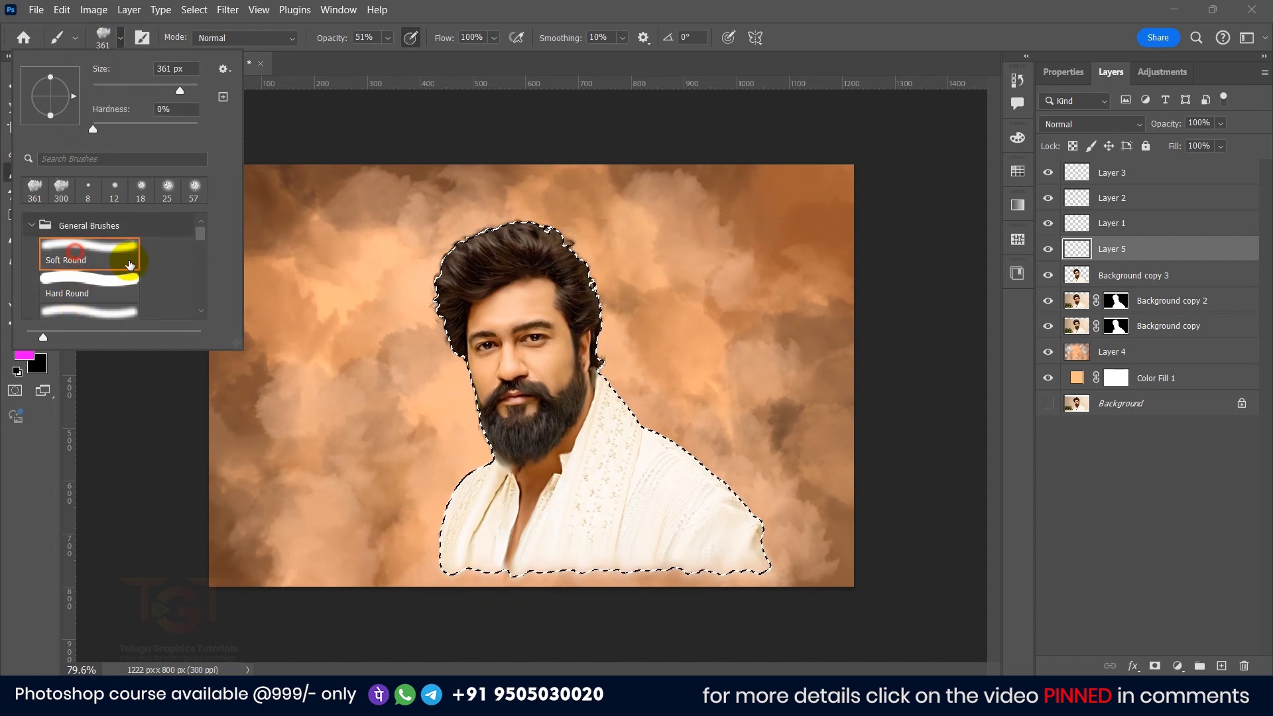
left_click_drag(481, 242, 462, 239)
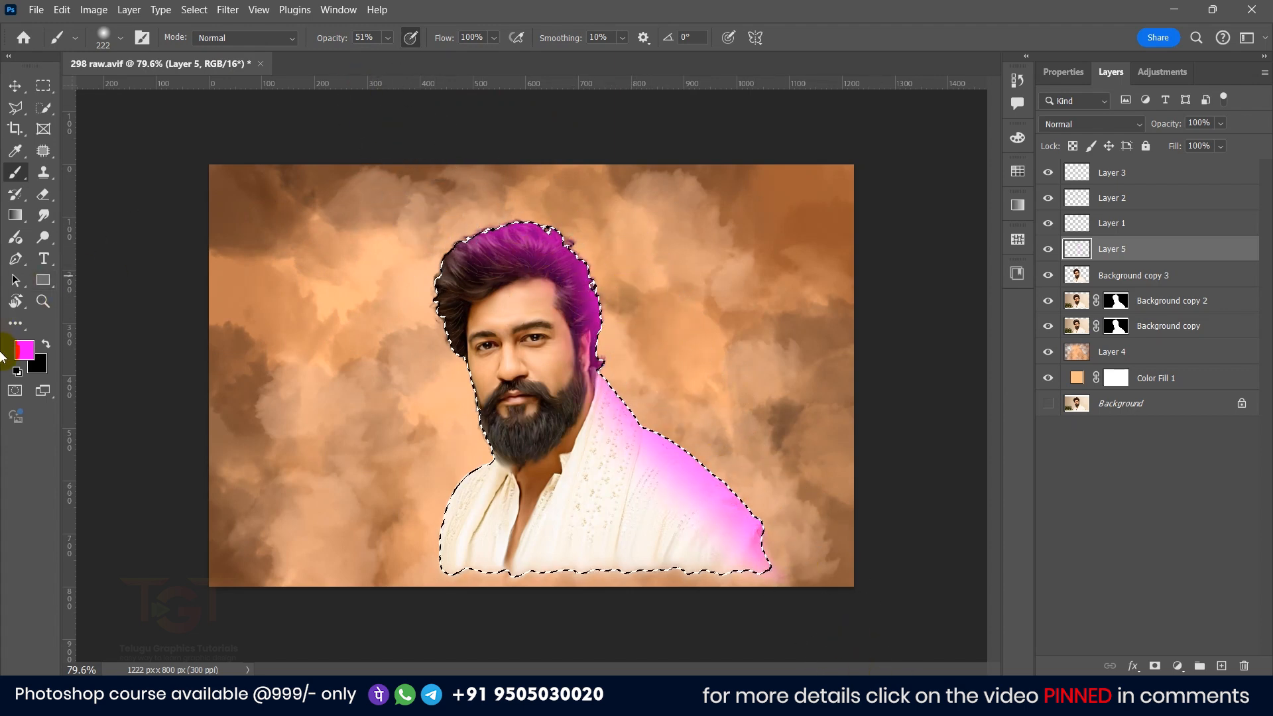
Step: Set the foreground color to yellow fffc00 and paint it over the left side of the hair and shirt
left_click(24, 350)
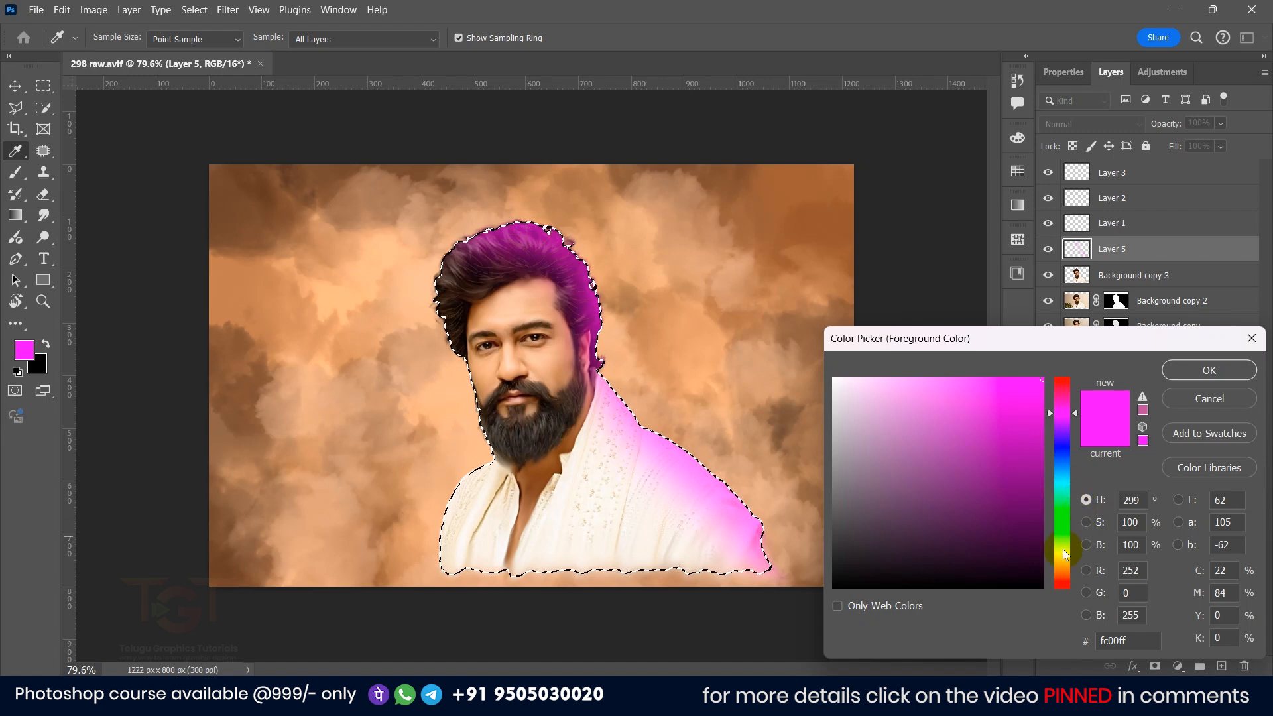
left_click(1064, 554)
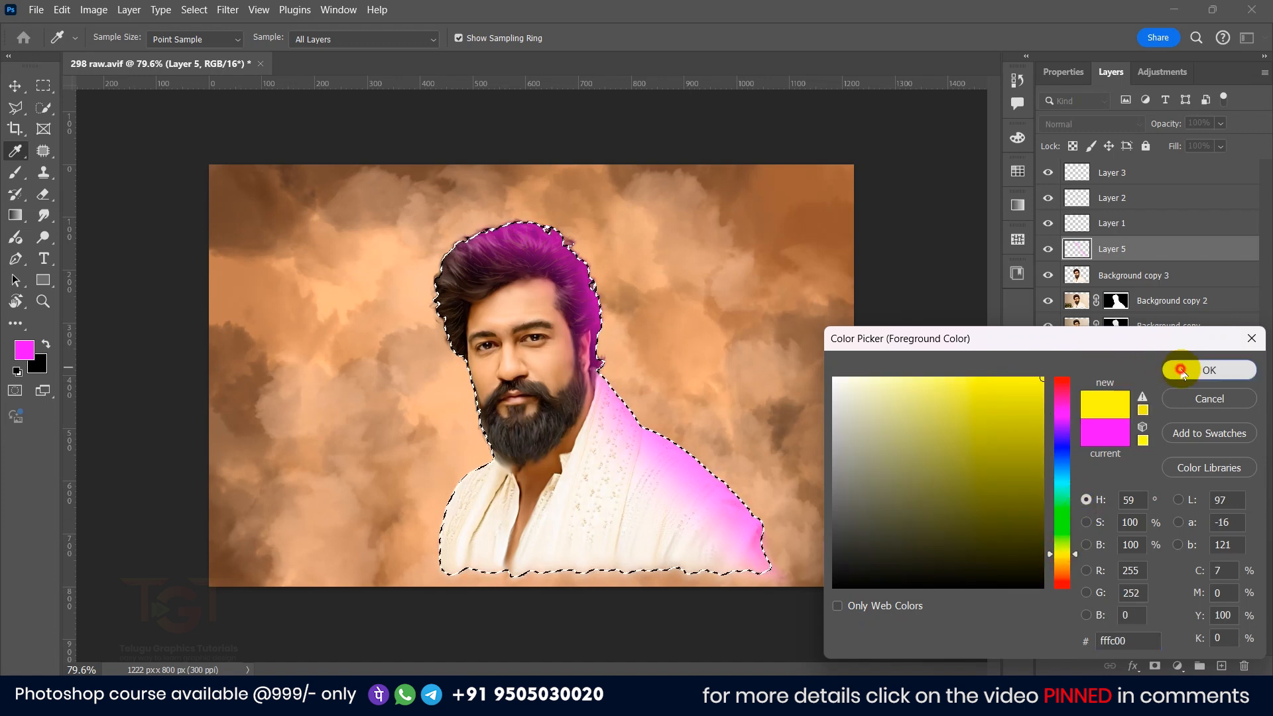
left_click(1209, 370)
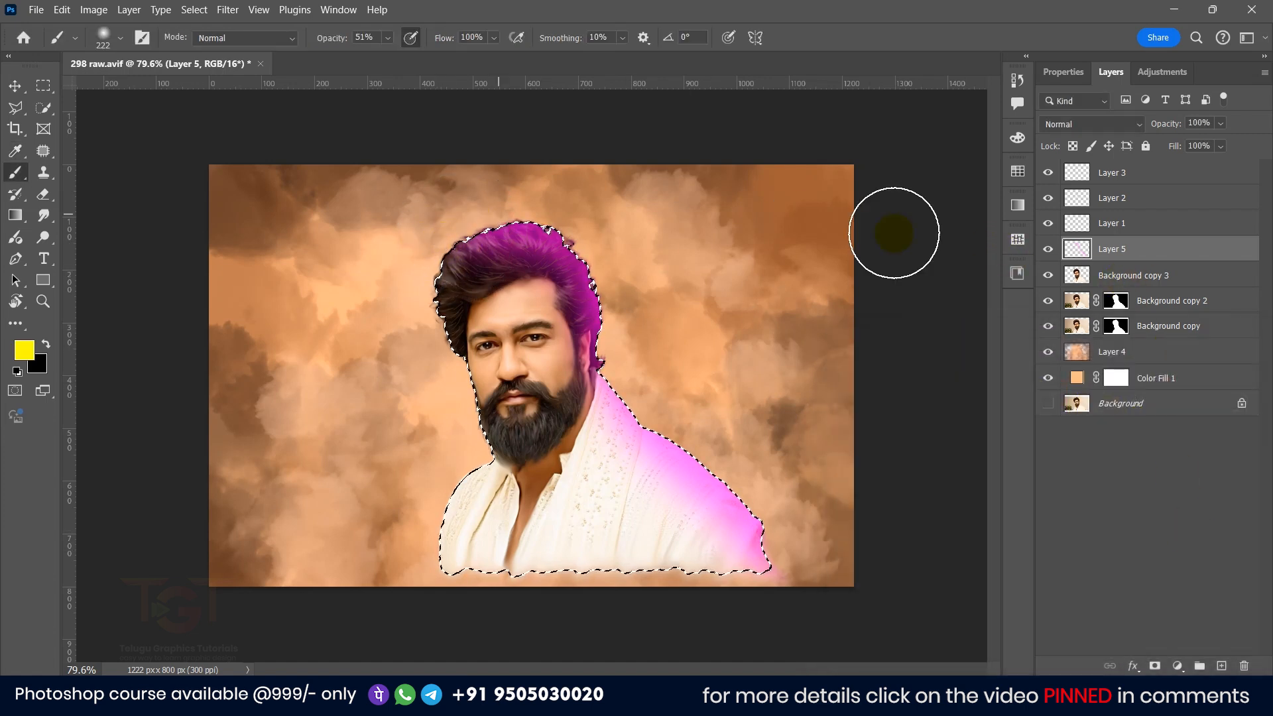
mouse_move(431, 274)
left_mouse_down()
mouse_move(448, 468)
mouse_move(394, 553)
mouse_move(431, 520)
left_mouse_up()
left_click(441, 250)
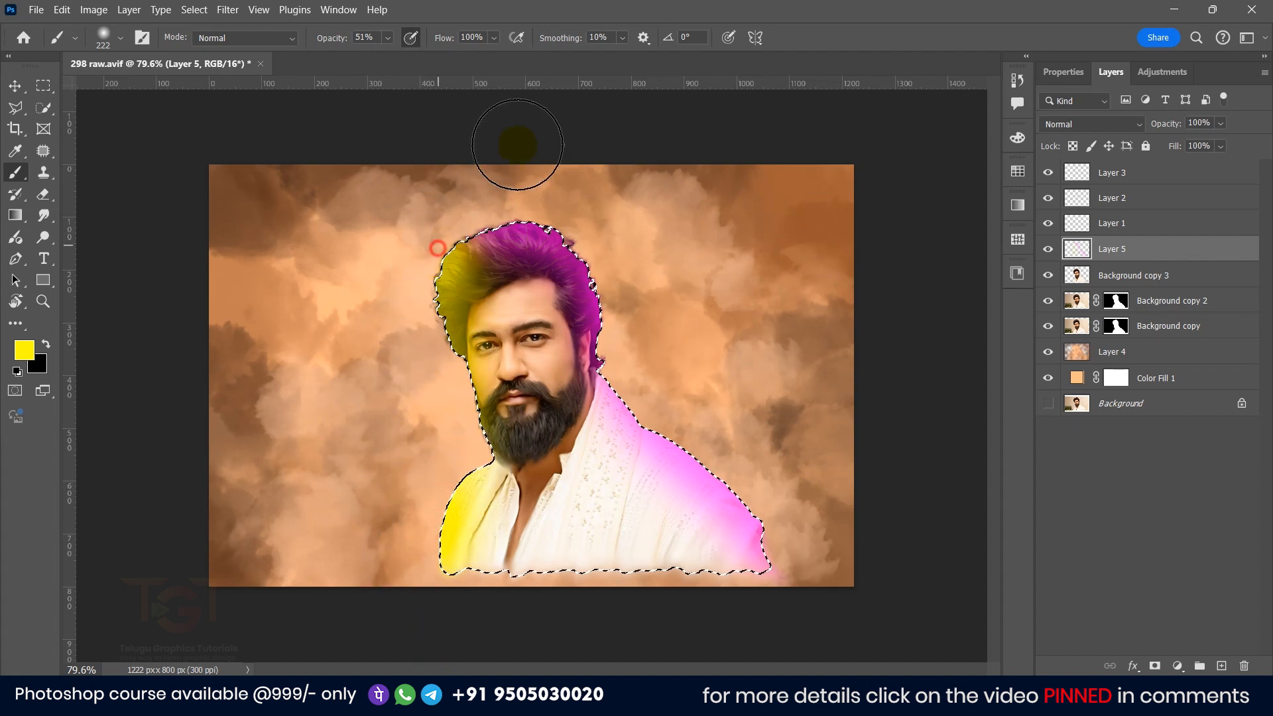
Step: Deselect, then set Layer 5's blend mode to Overlay and its opacity to about 47%
left_click(14, 91)
left_click(194, 9)
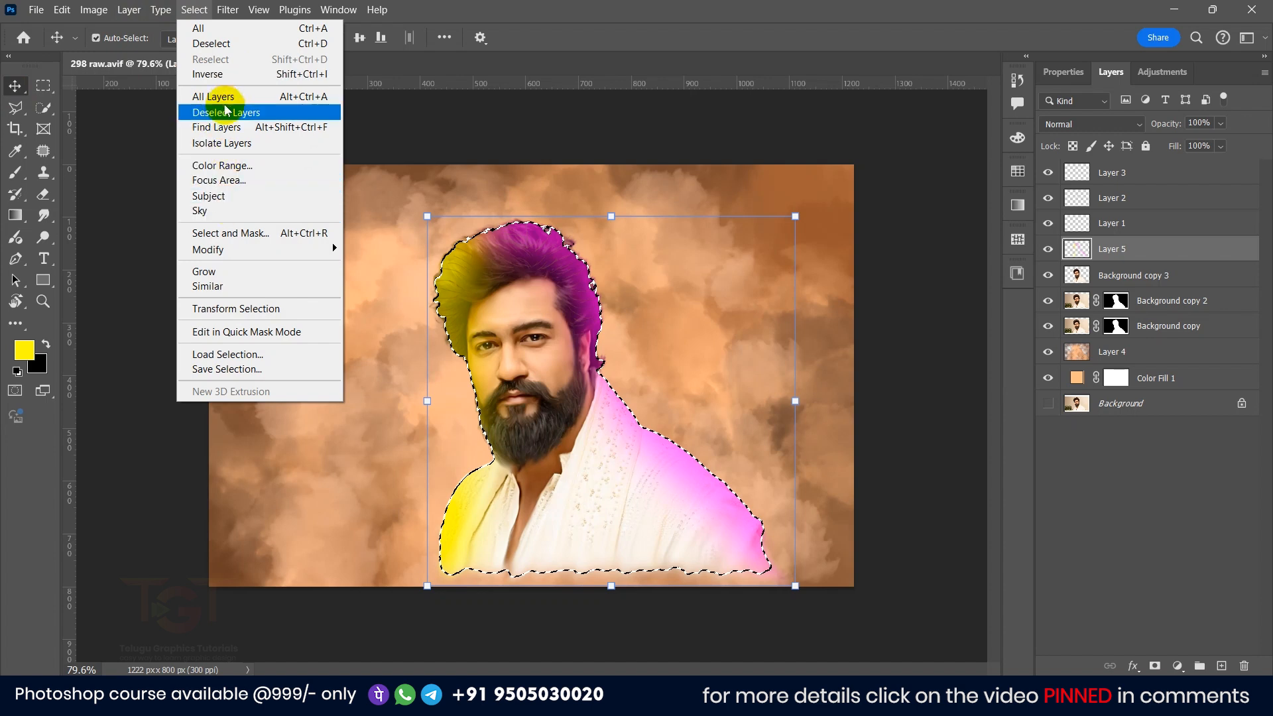
left_click(208, 43)
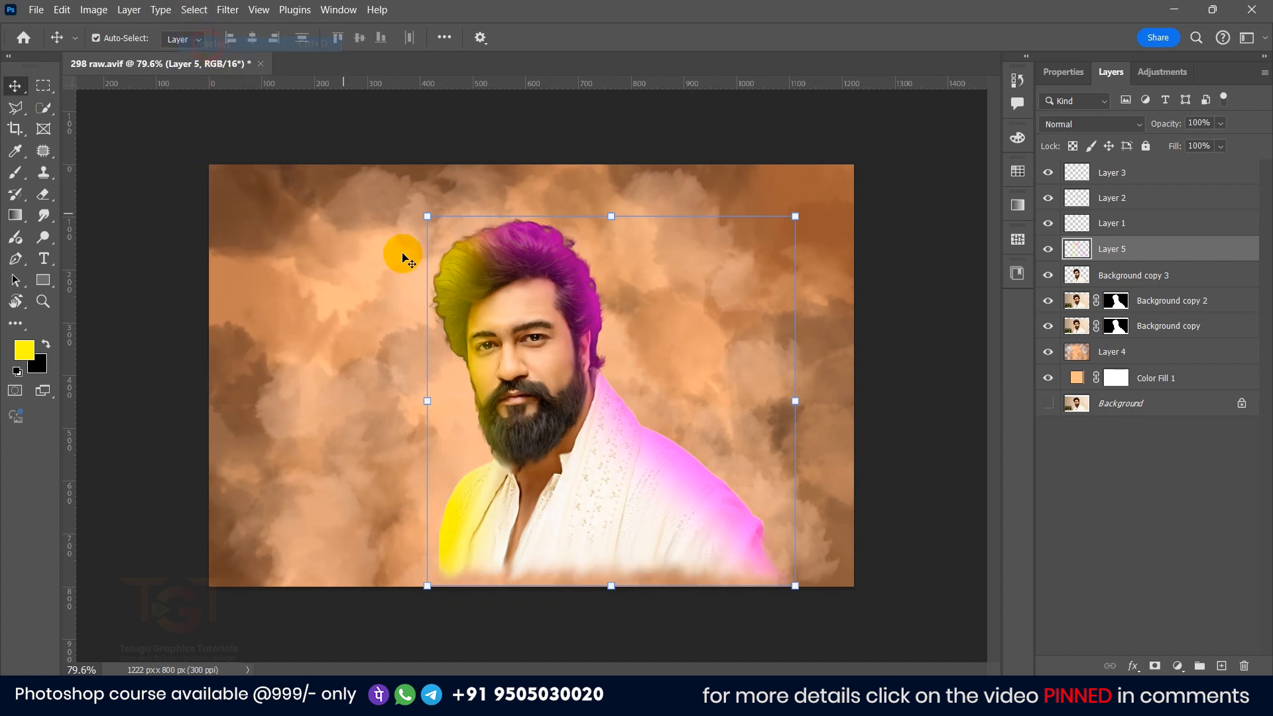
left_click(1089, 126)
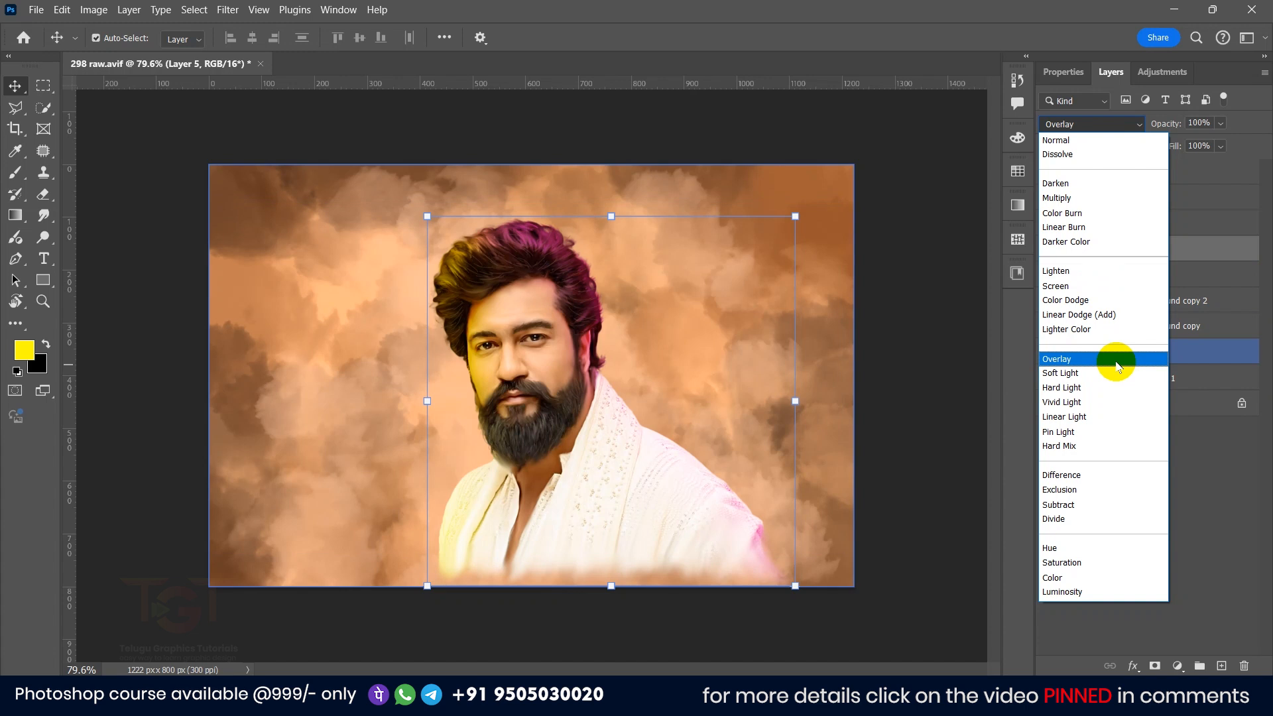
left_click(1061, 359)
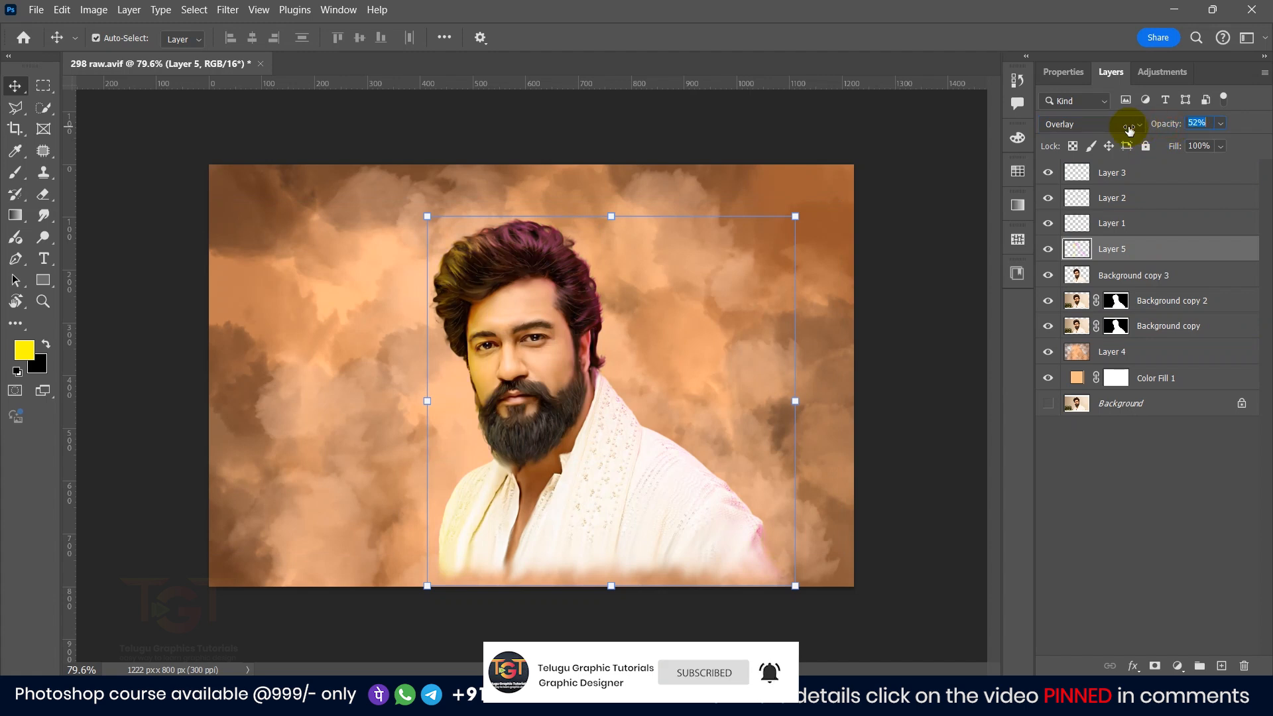
left_click_drag(1130, 130, 1120, 130)
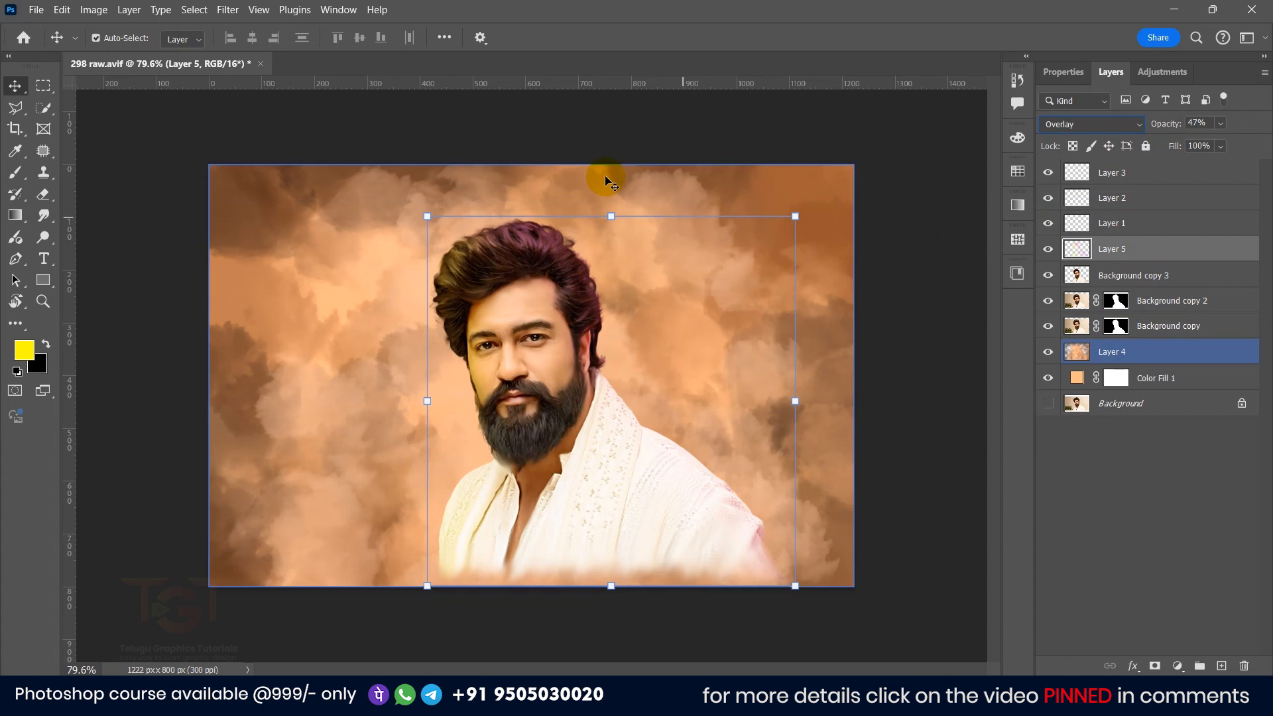
Step: Zoom in and out to inspect the tinted hair and face
left_click(924, 153)
scroll(509, 314, "up", 3)
scroll(457, 236, "up", 2)
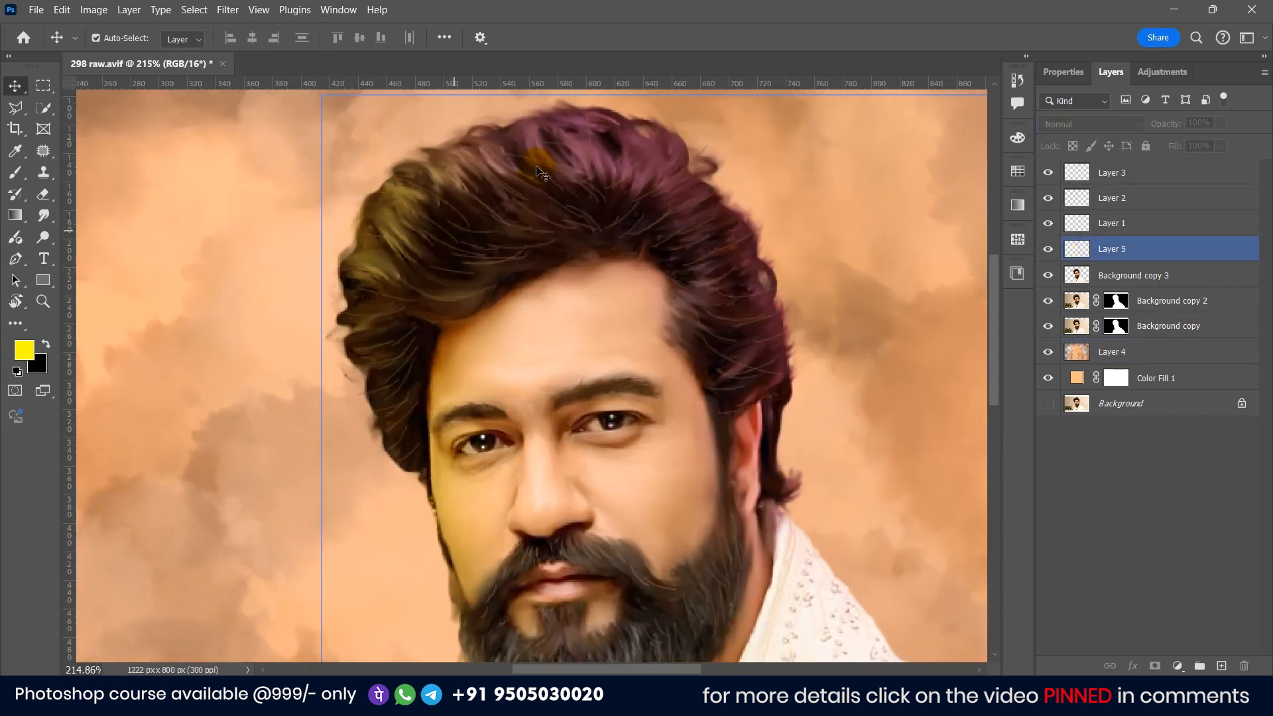
scroll(502, 199, "down", 3)
scroll(507, 382, "up", 3)
left_click(507, 382)
scroll(517, 371, "down", 5)
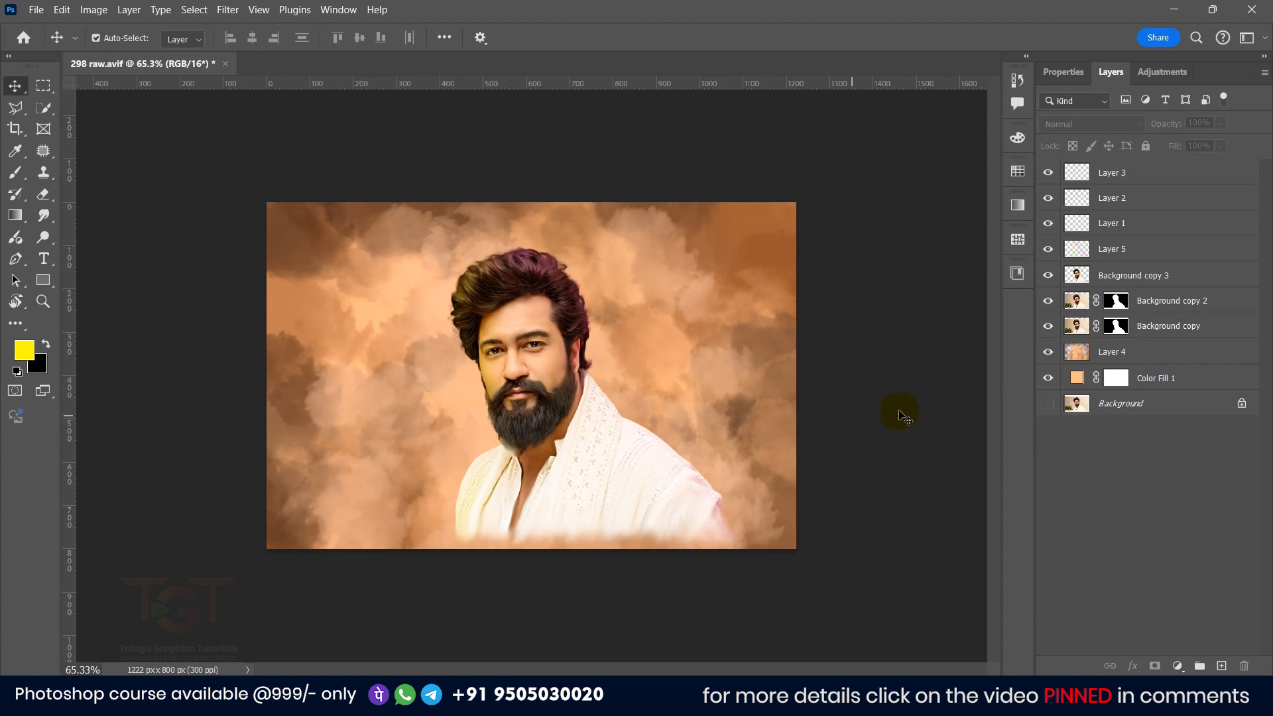
scroll(901, 398, "up", 5)
Step: Add a new layer on top and load the Background copy 3 layer's outline as a selection
left_click(1163, 278)
left_click(1232, 653)
left_click(1219, 665)
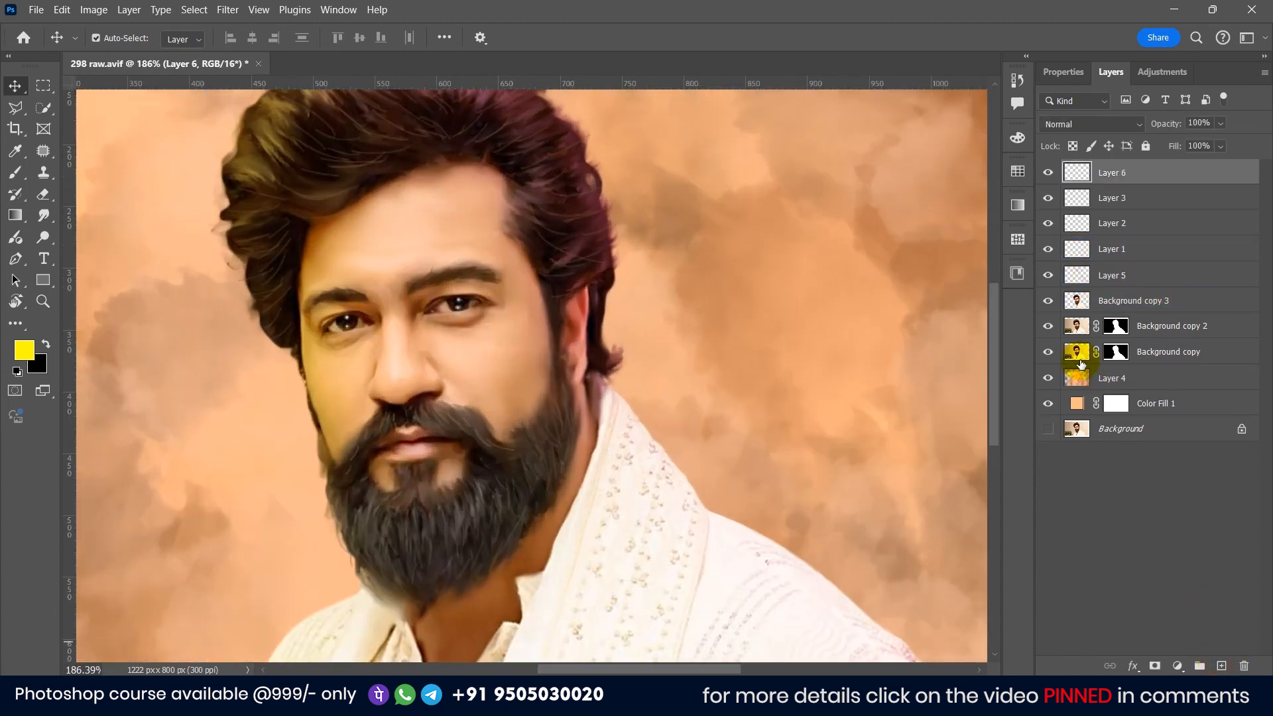
left_click(1081, 302, "ctrl")
scroll(310, 323, "down", 3)
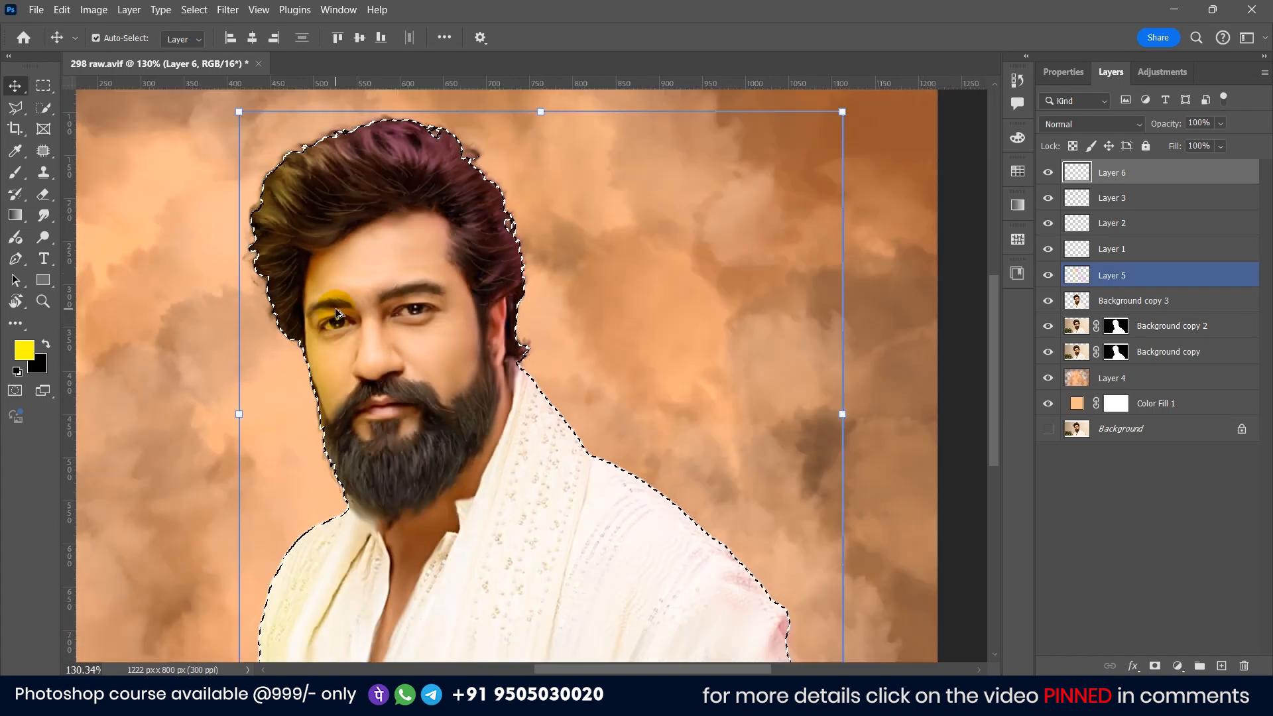
scroll(309, 313, "up", 4)
Step: Pick the brush, reduce its size, and set the foreground color to pink ff00f0
left_click(16, 172)
left_click_drag(368, 425, 462, 469)
left_click_drag(479, 398, 372, 383)
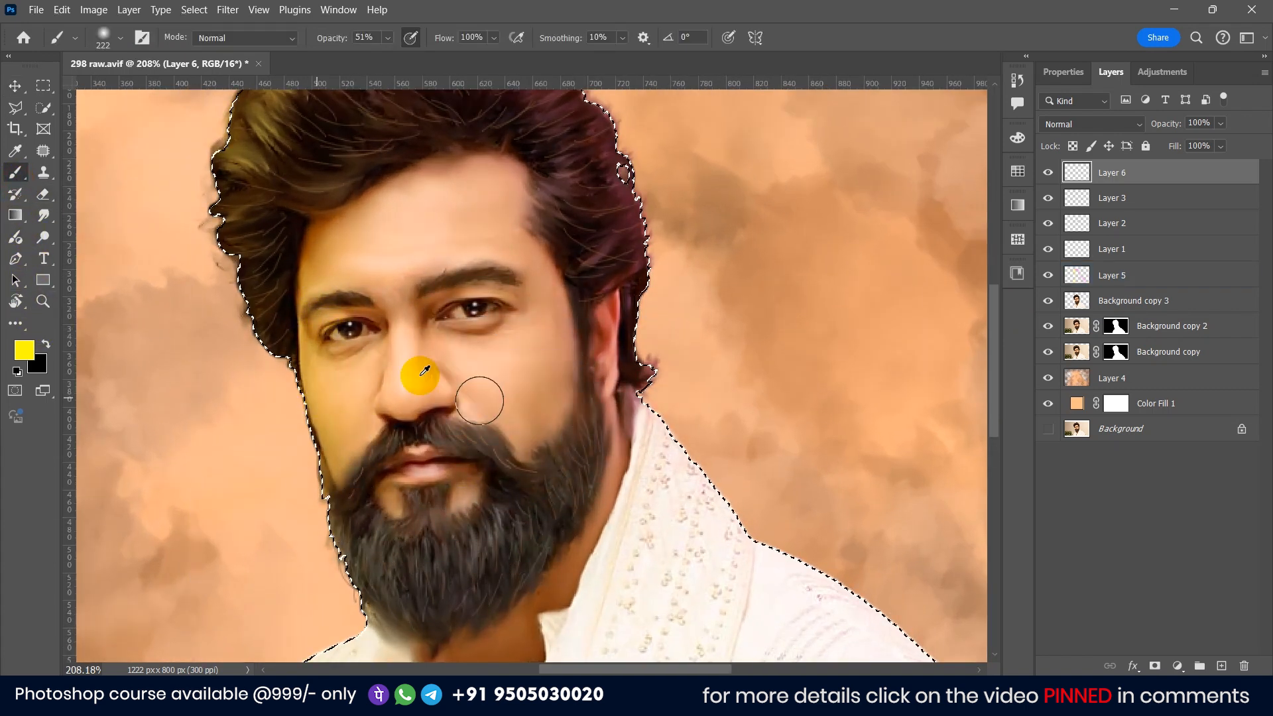
scroll(486, 357, "up", 3)
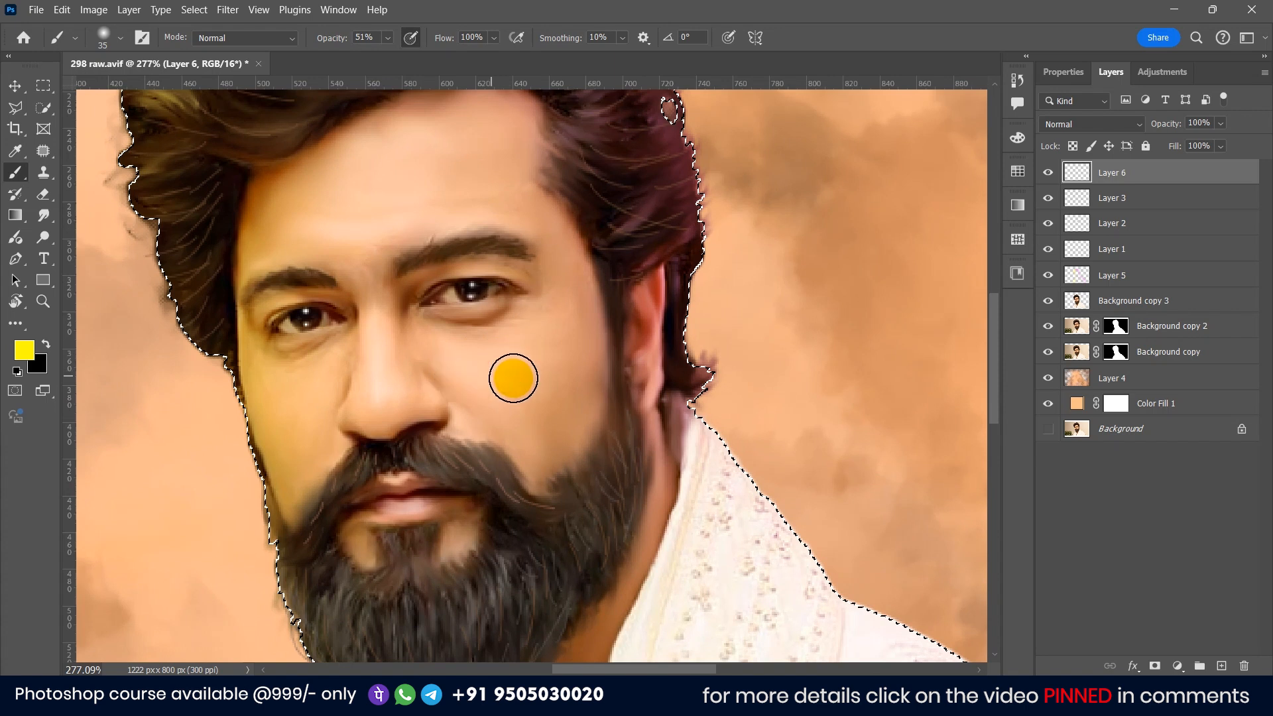
left_click(27, 352)
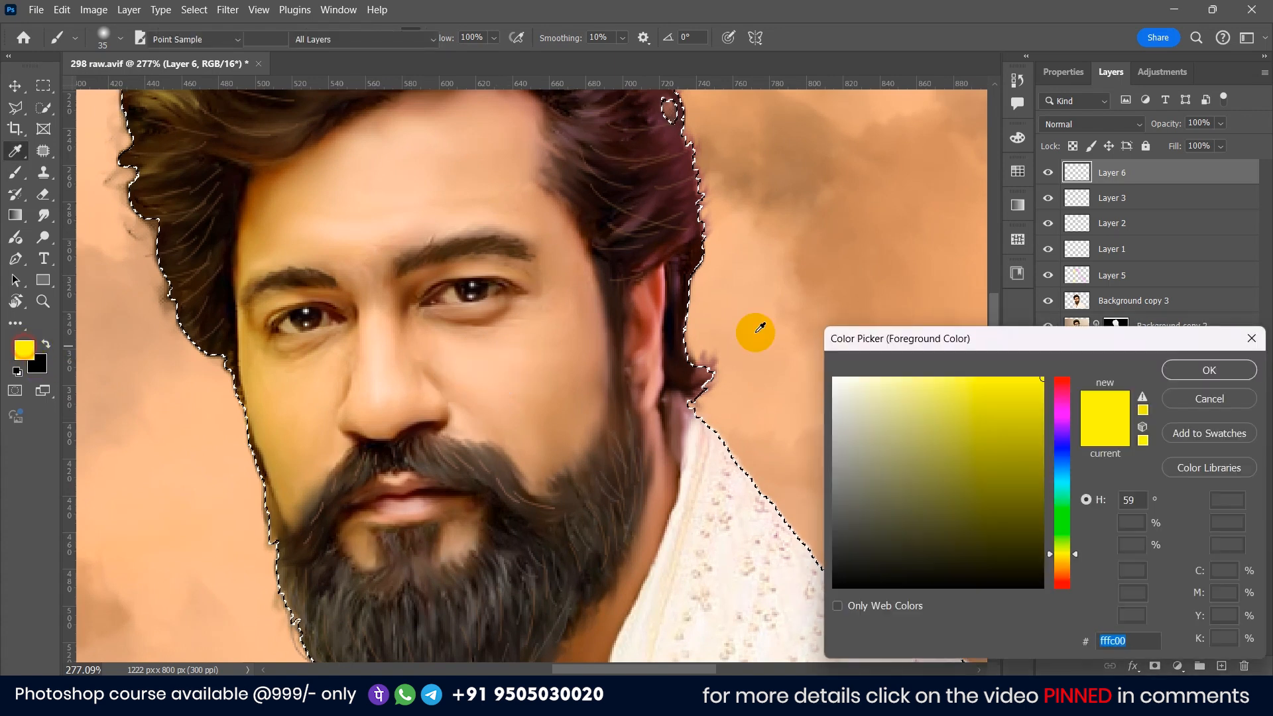
left_click(1060, 411)
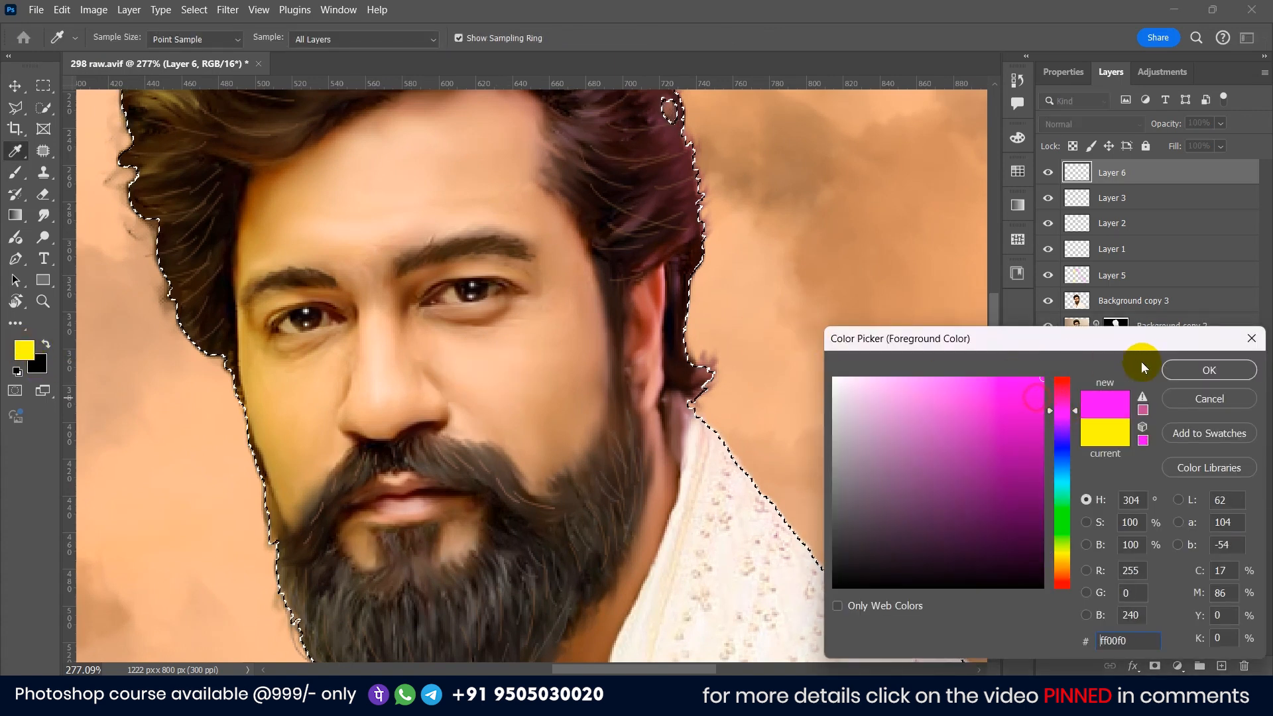
left_click(1201, 369)
Step: Paint pink over the right cheek and up across the right side of the forehead
left_click(501, 374)
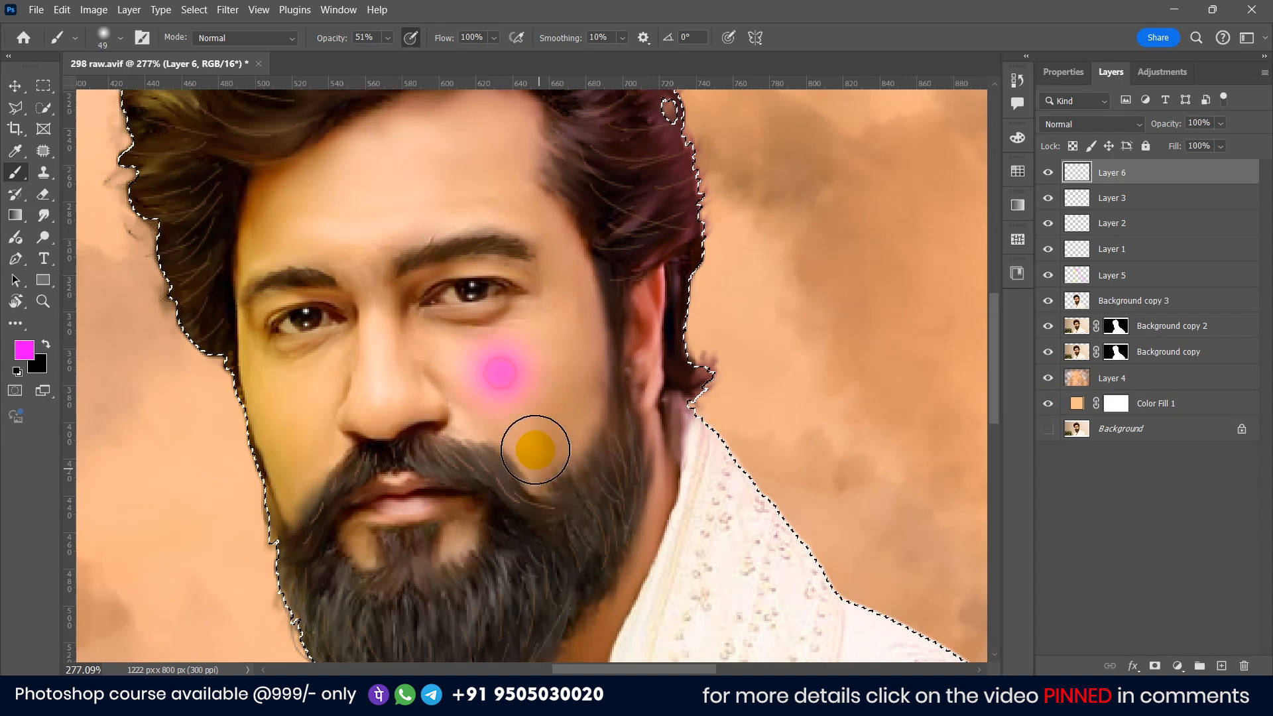
left_click_drag(524, 400, 550, 461)
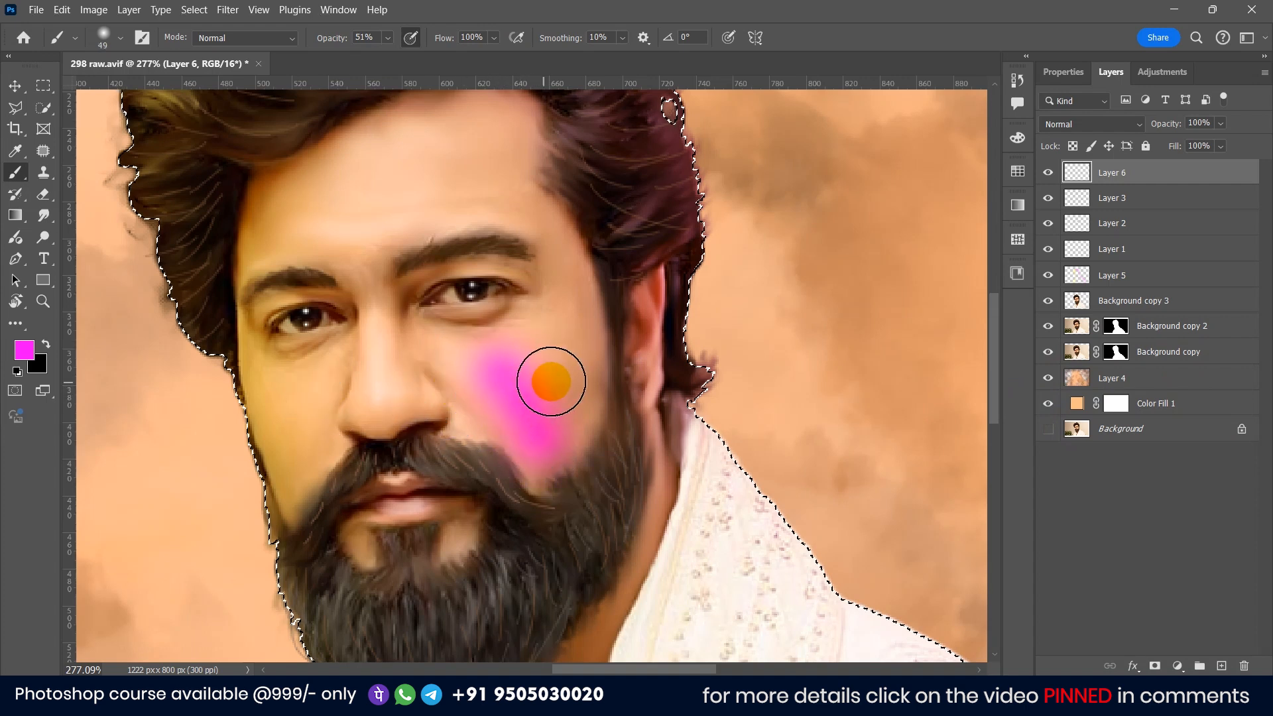
left_click(252, 369, "alt")
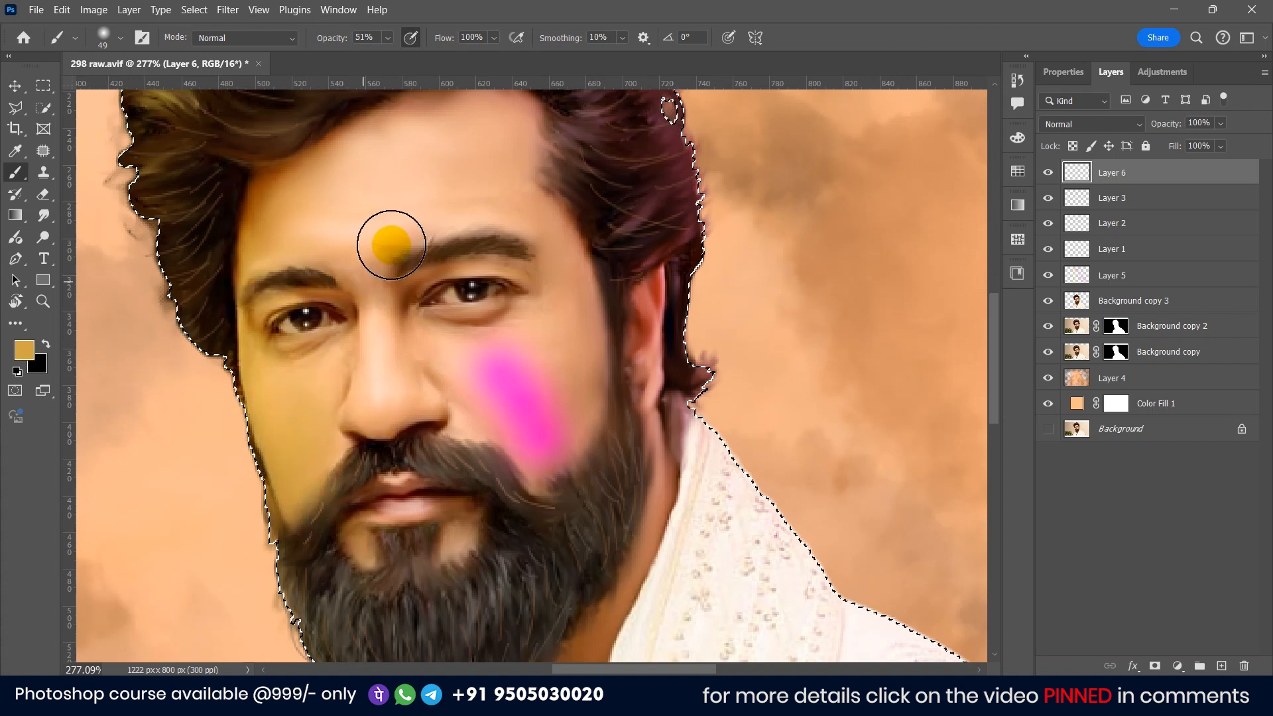
left_click(498, 412, "alt")
mouse_move(491, 127)
left_mouse_down()
mouse_move(503, 194)
mouse_move(557, 237)
left_mouse_up()
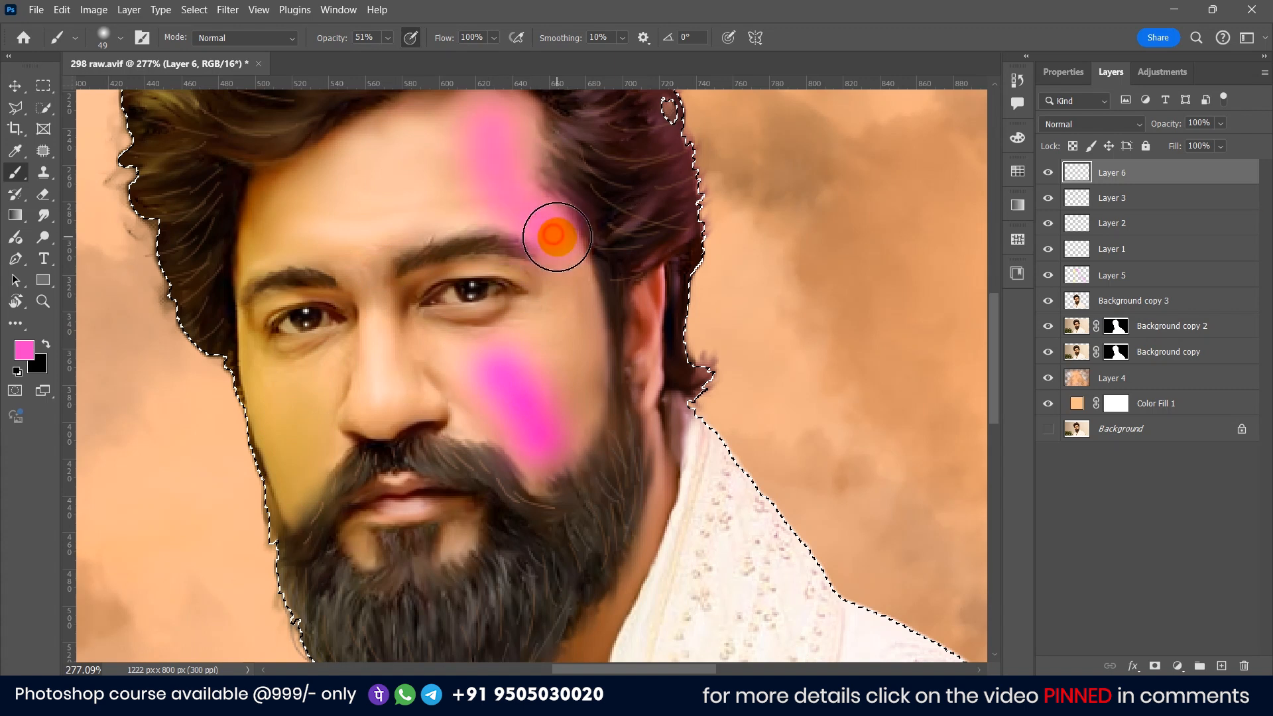
Step: Set Layer 6's blend mode to Overlay and its opacity to 40%
left_click(1100, 124)
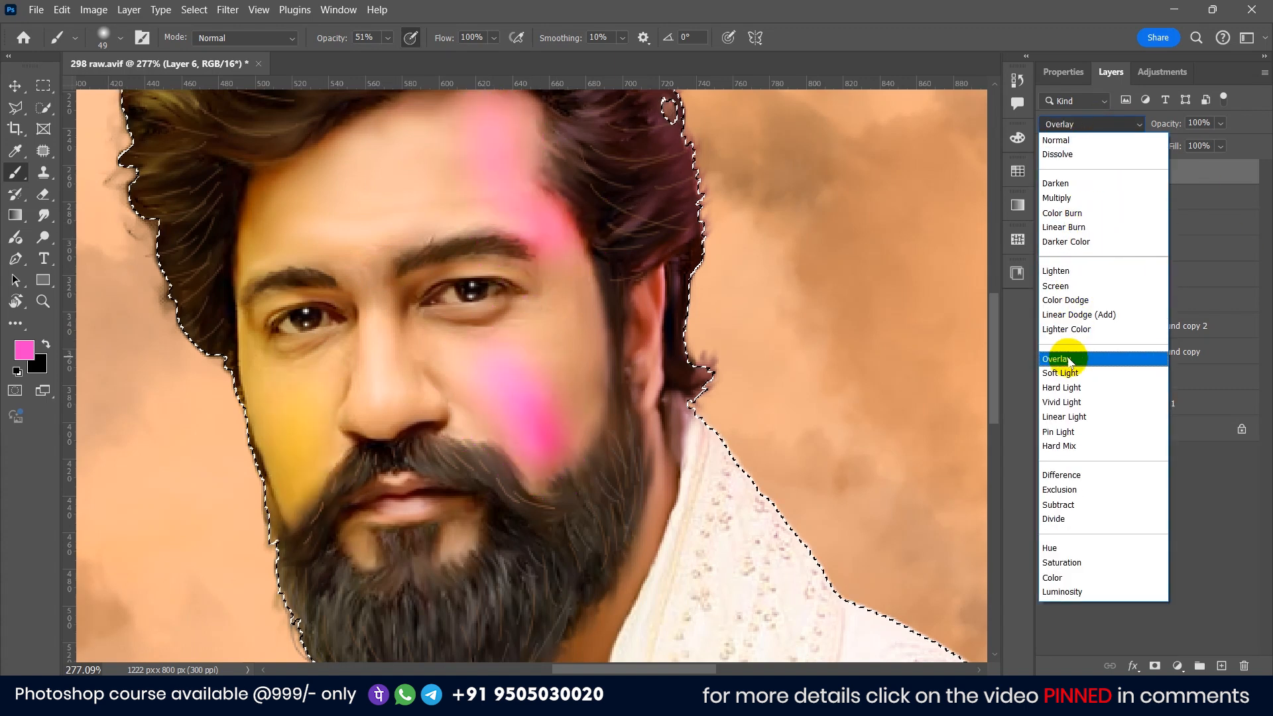
left_click(1068, 360)
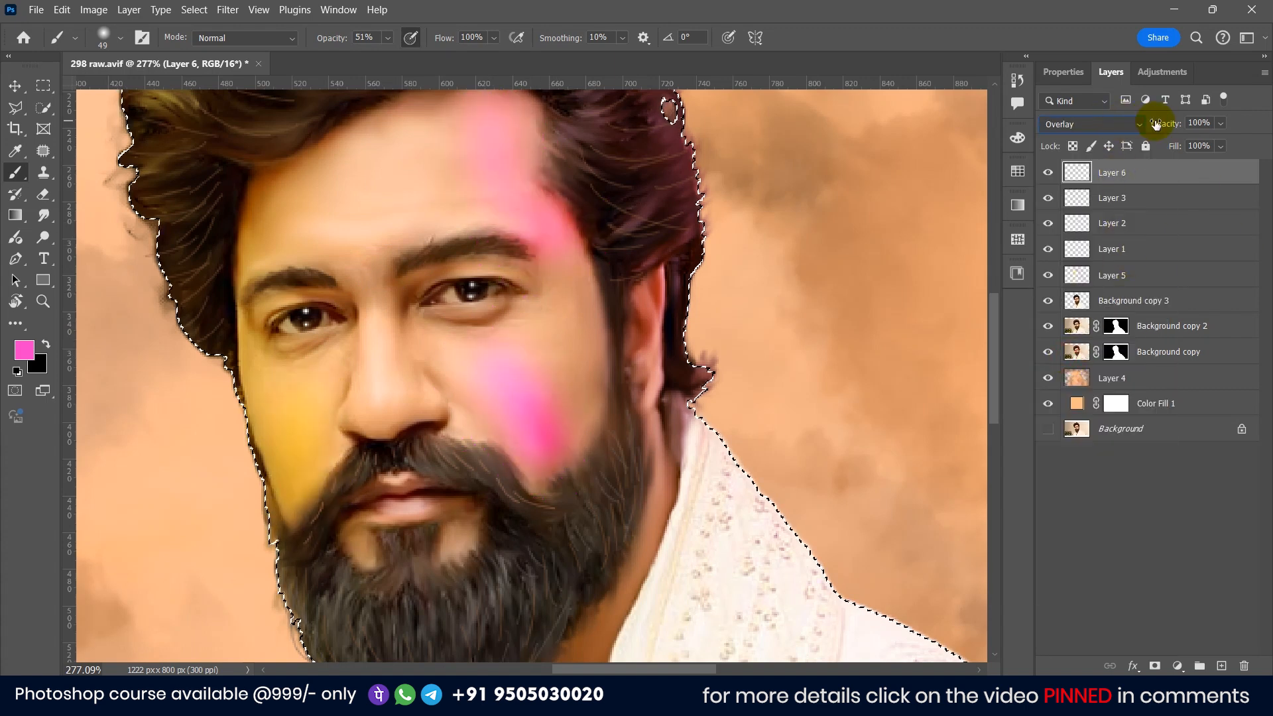
left_click_drag(1093, 126, 1100, 127)
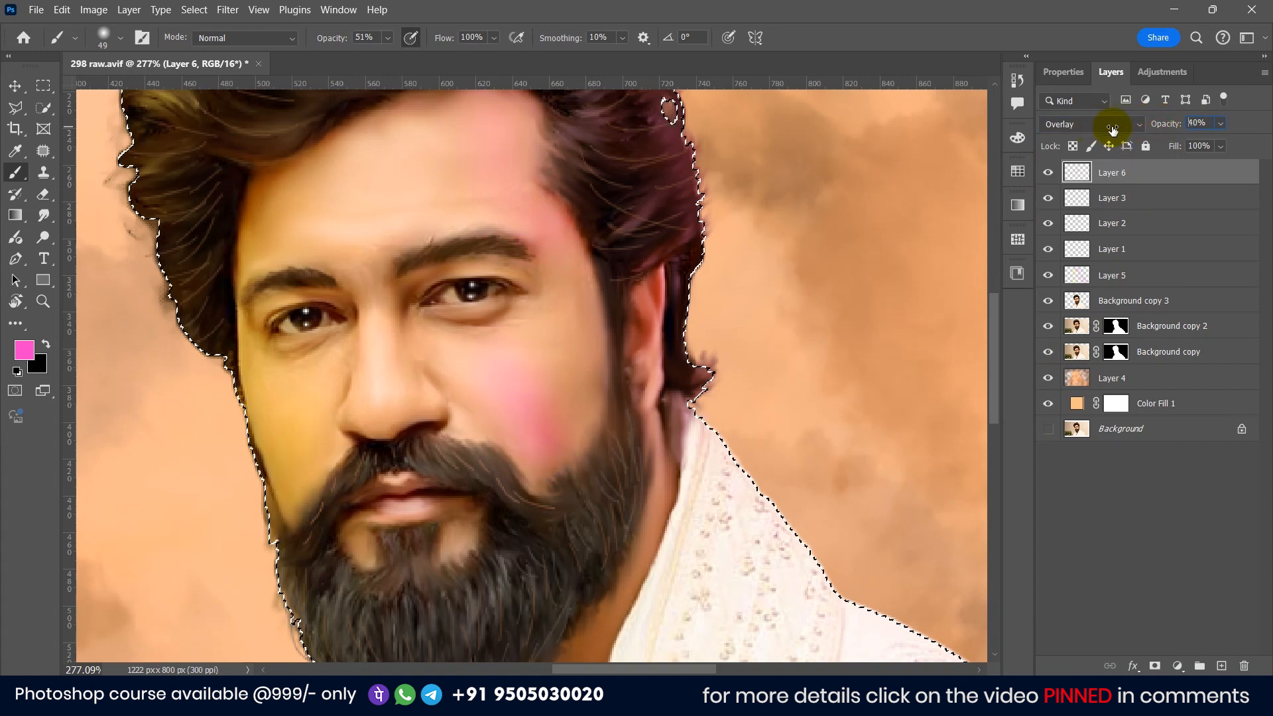
left_click_drag(1113, 130, 1113, 129)
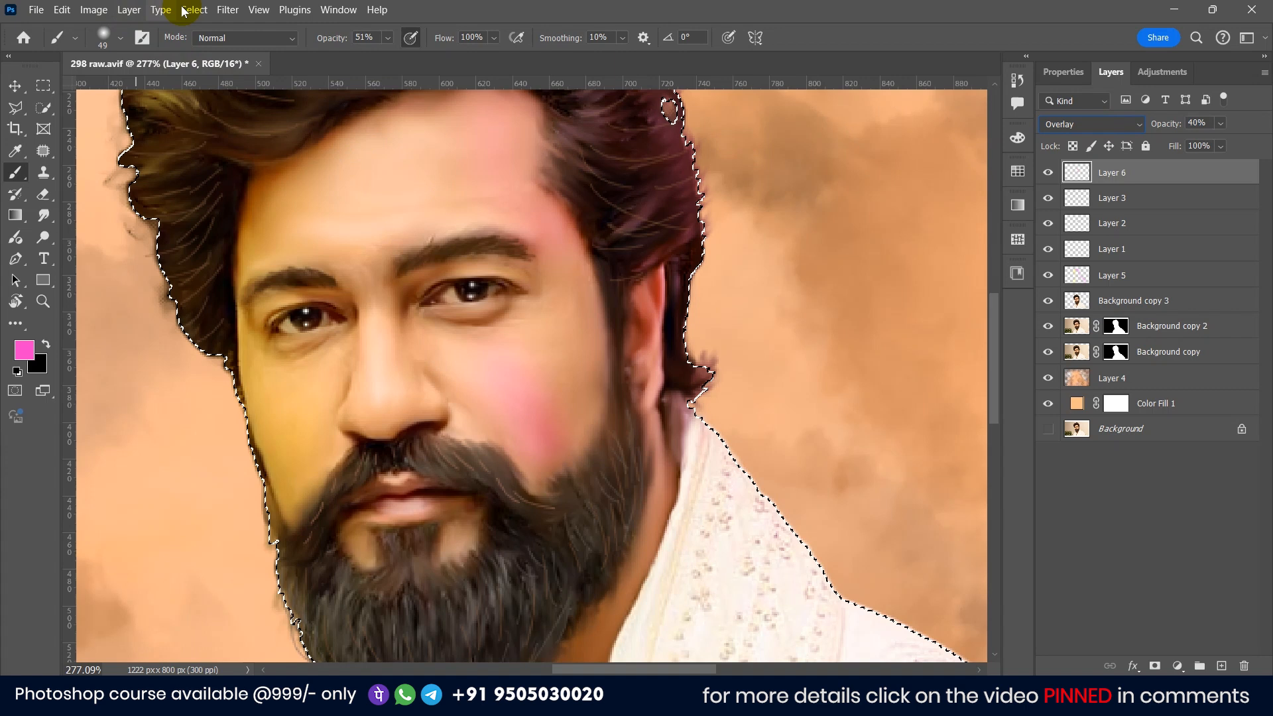
Step: Apply a Gaussian Blur with a 10 pixel radius to the pink tint layer
left_click(242, 9)
mouse_move(326, 193)
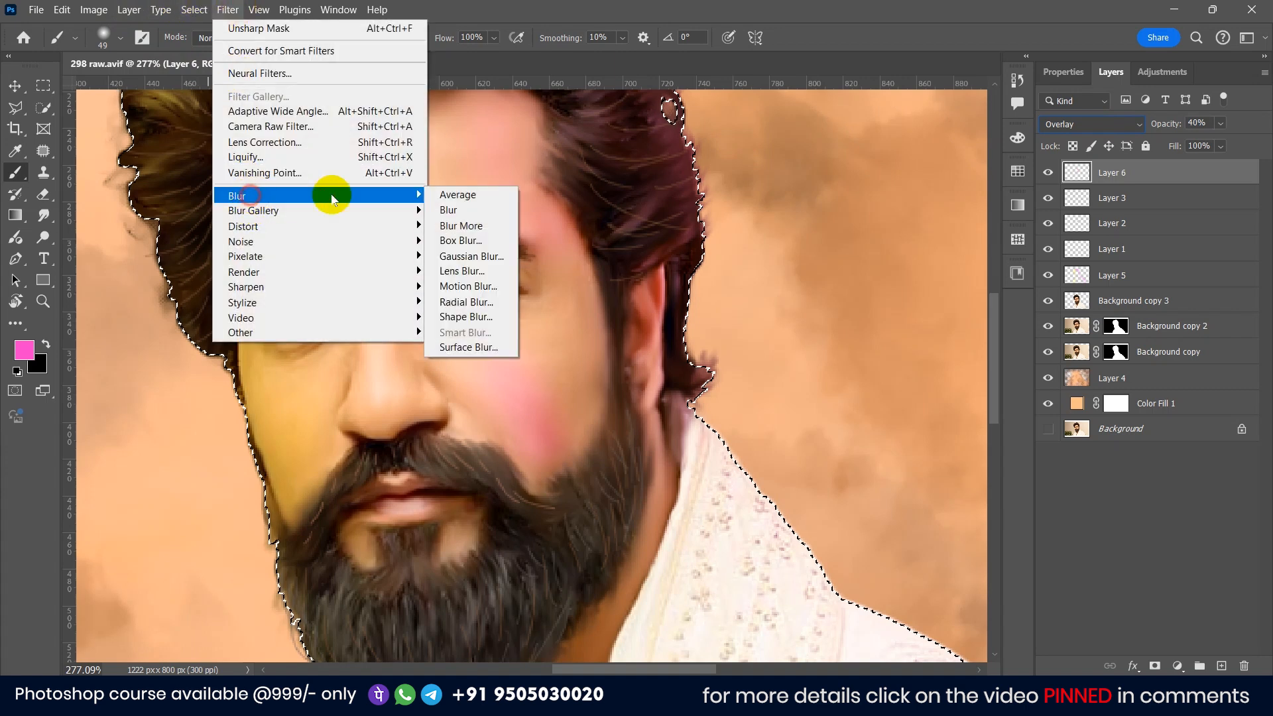
left_click(464, 256)
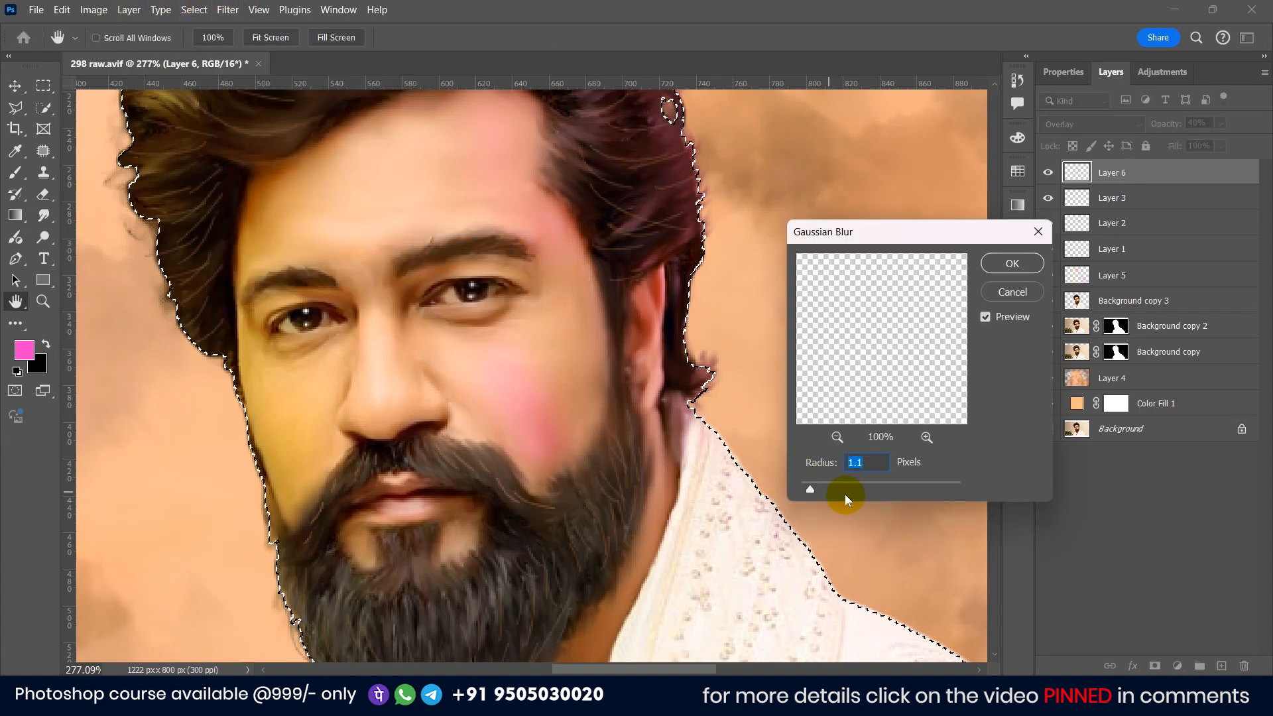
left_click_drag(829, 482, 831, 483)
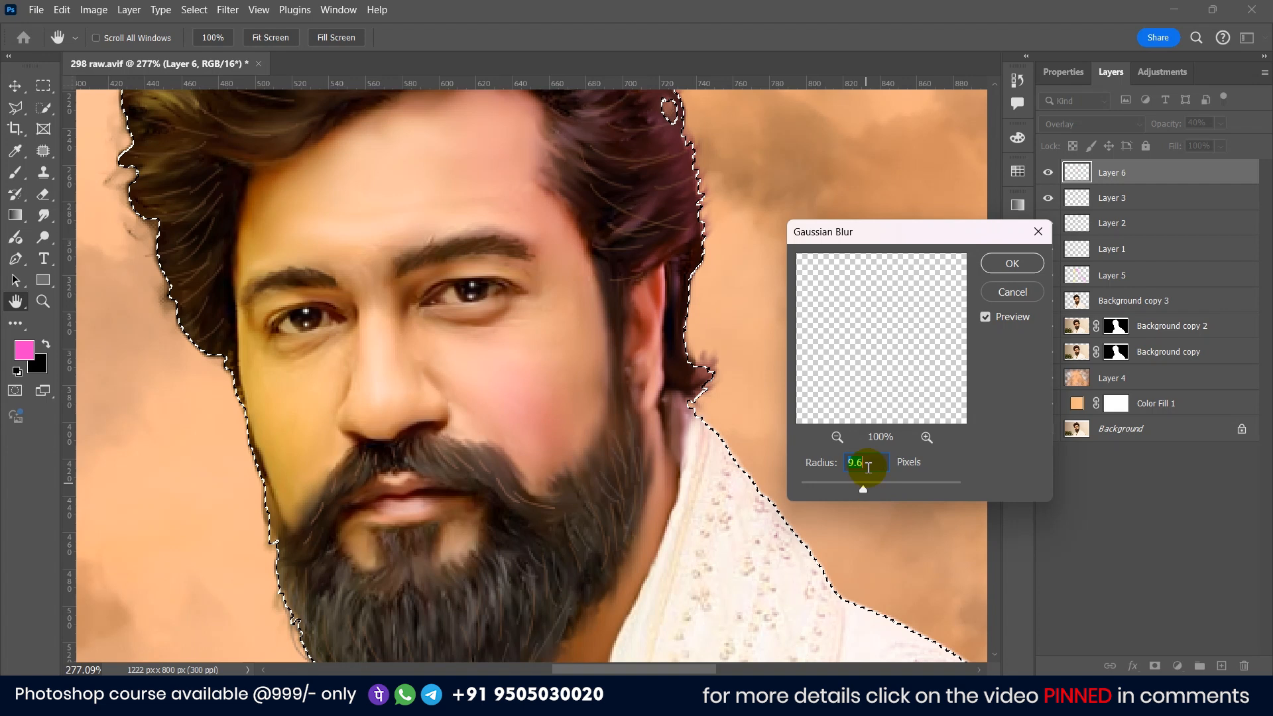
left_click(1008, 266)
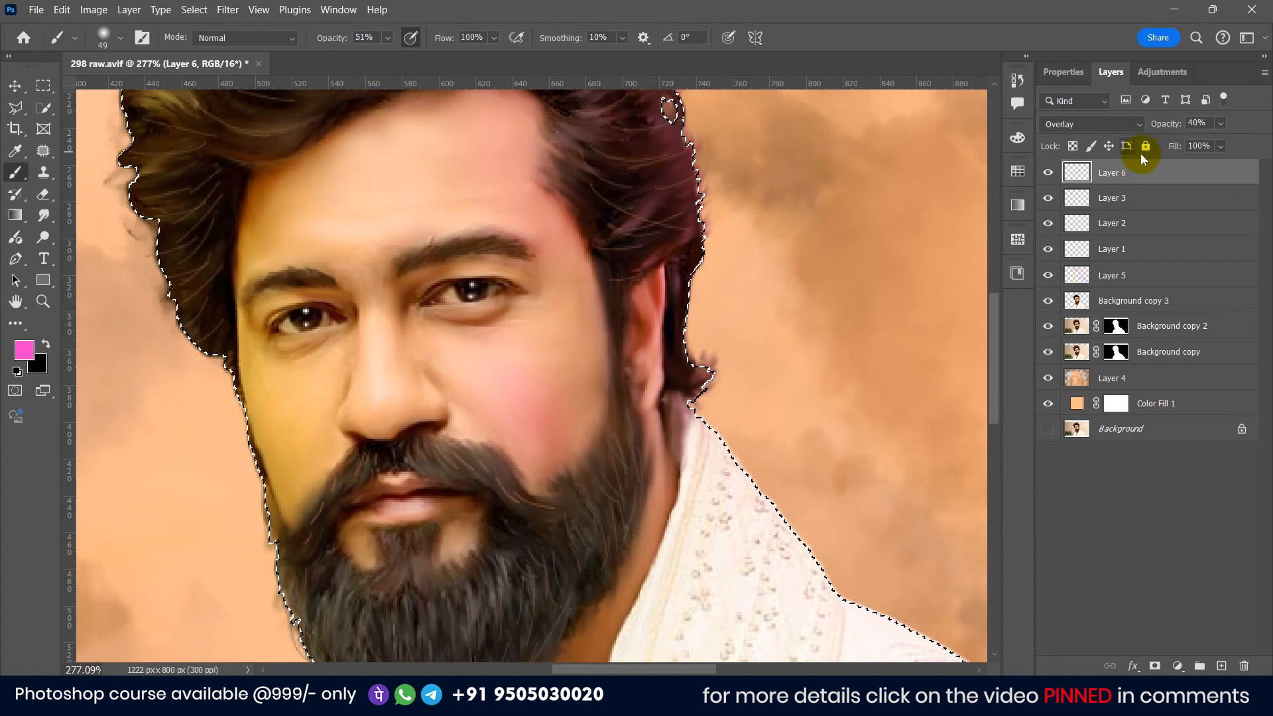
Step: Raise Layer 6's opacity to 46% and deselect
left_click_drag(1156, 126, 1159, 128)
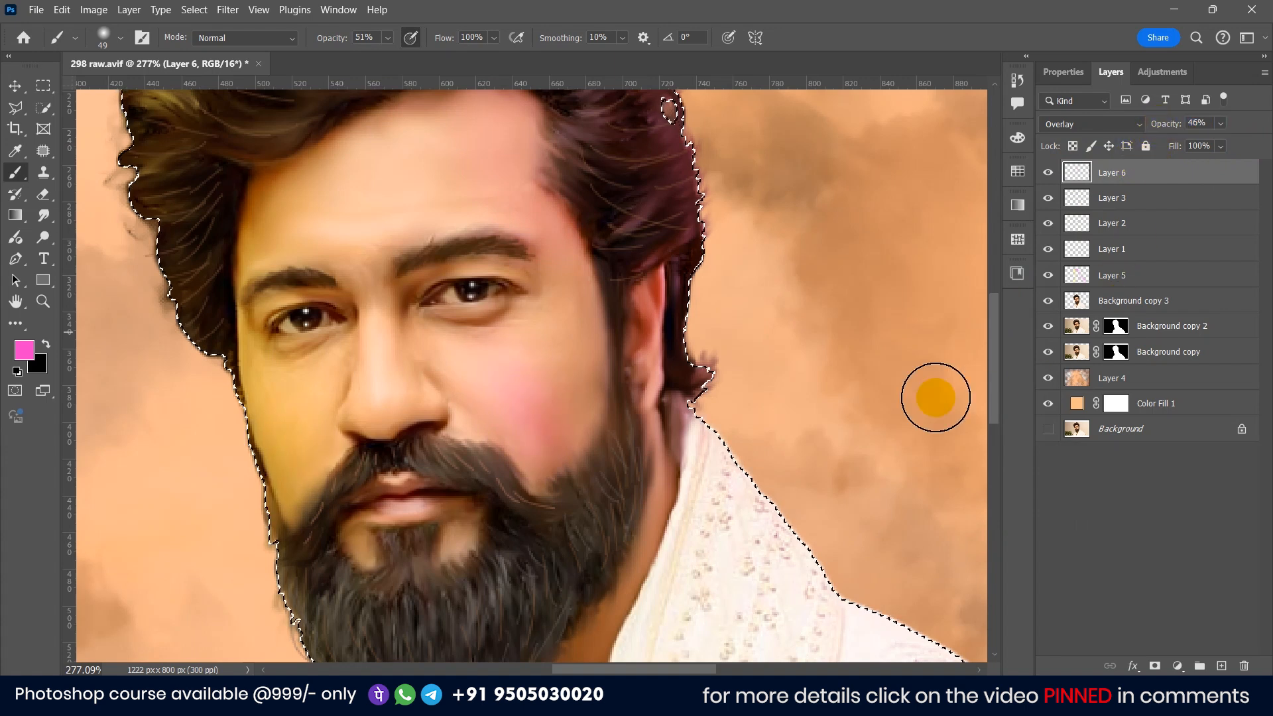
scroll(646, 367, "down", 4)
left_click(15, 86)
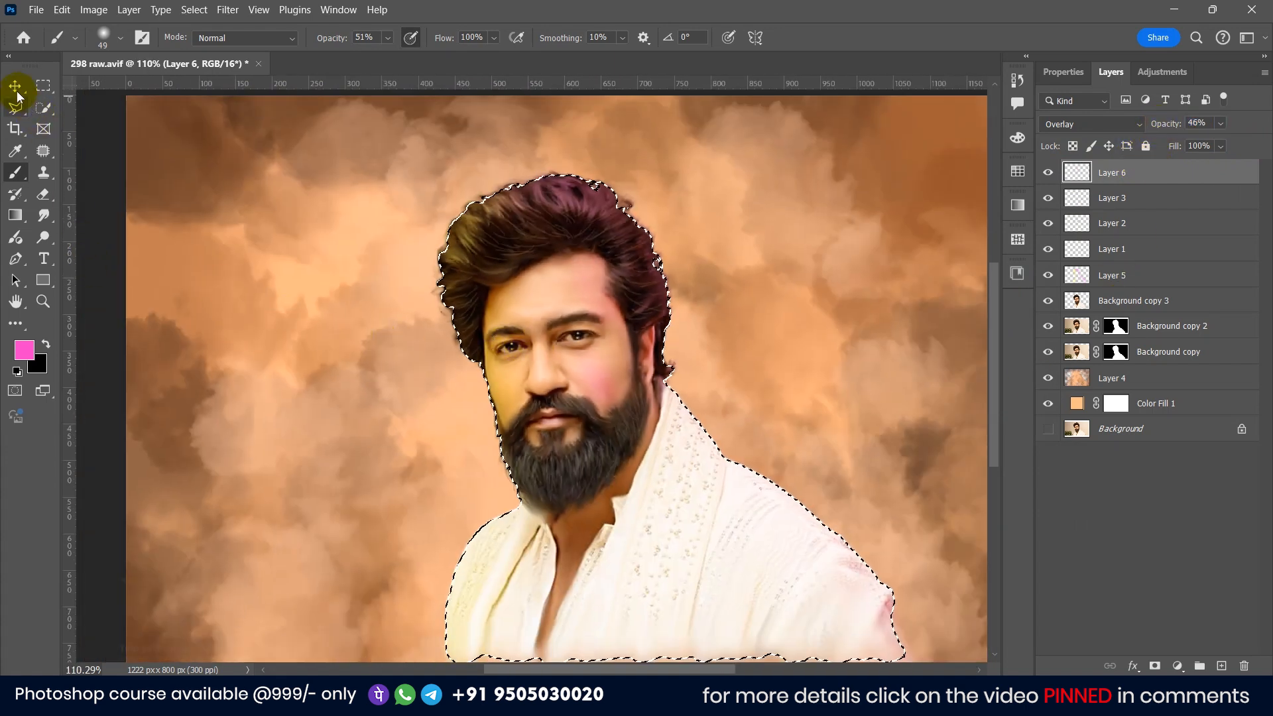
left_click(194, 9)
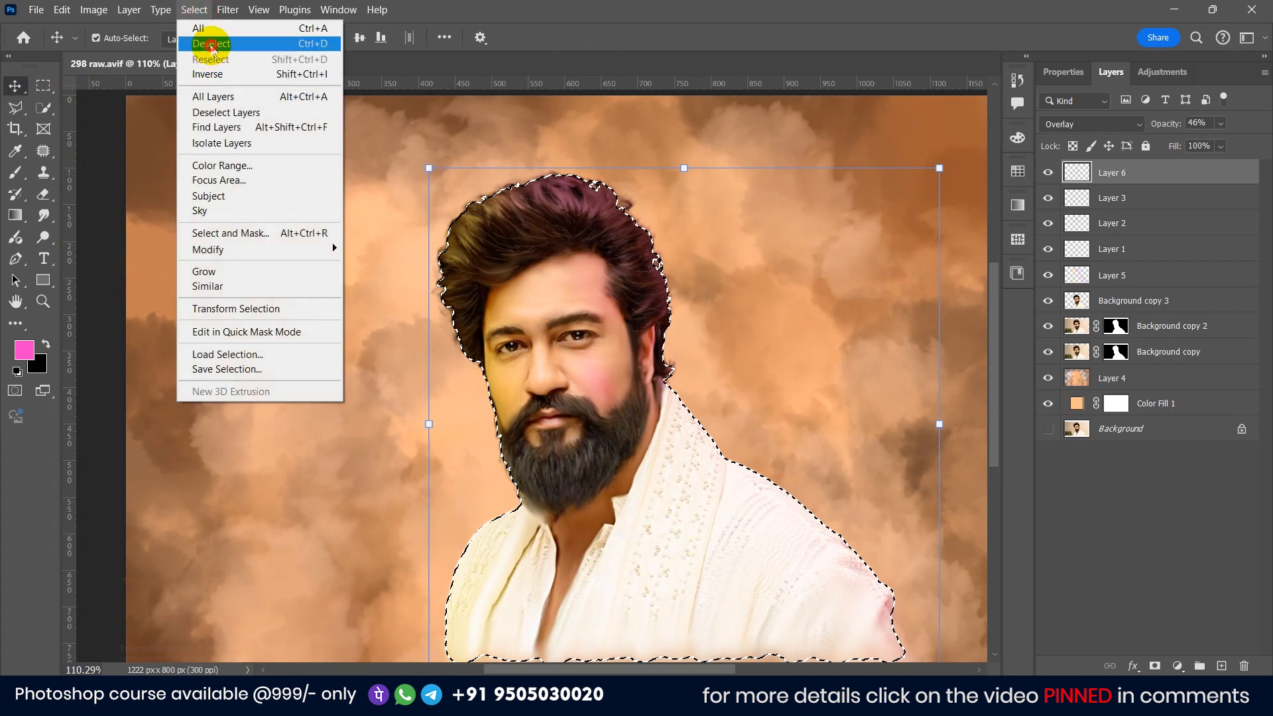
left_click(210, 43)
Step: Zoom out and add a text layer reading VICKY to the left of the face
scroll(171, 285, "down", 2)
left_click(166, 287)
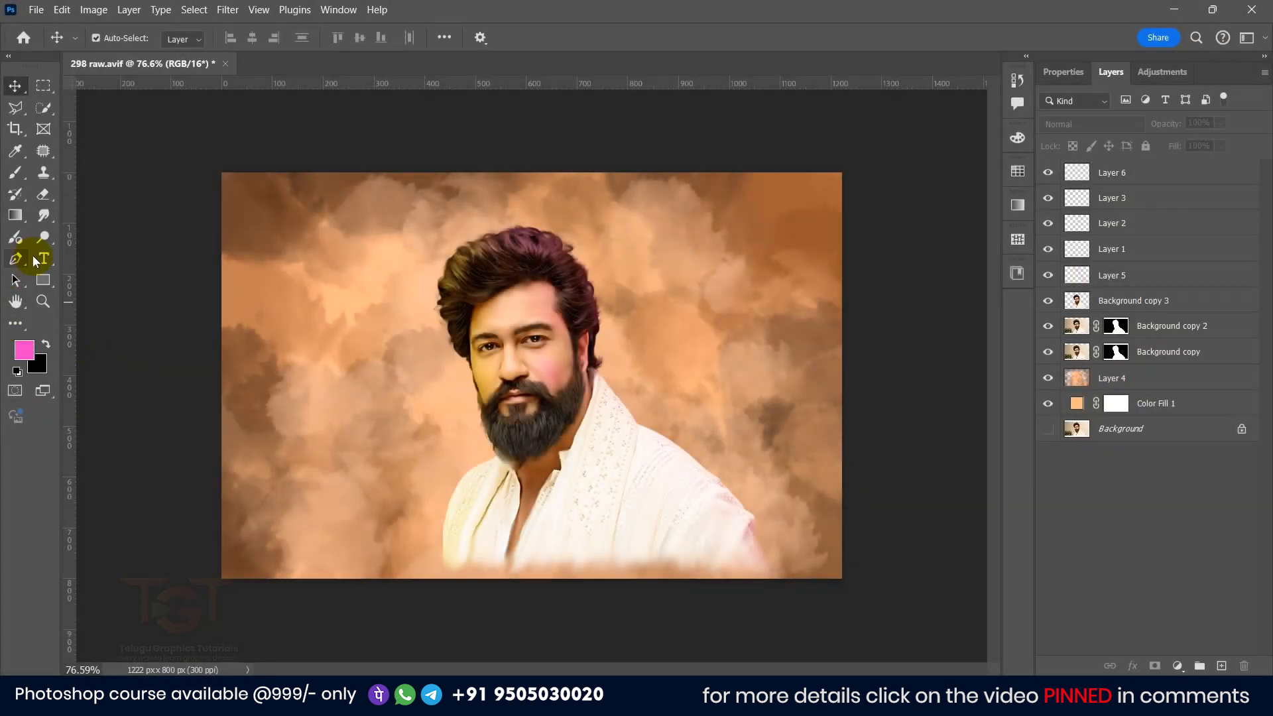
right_click(41, 259)
left_click(101, 255)
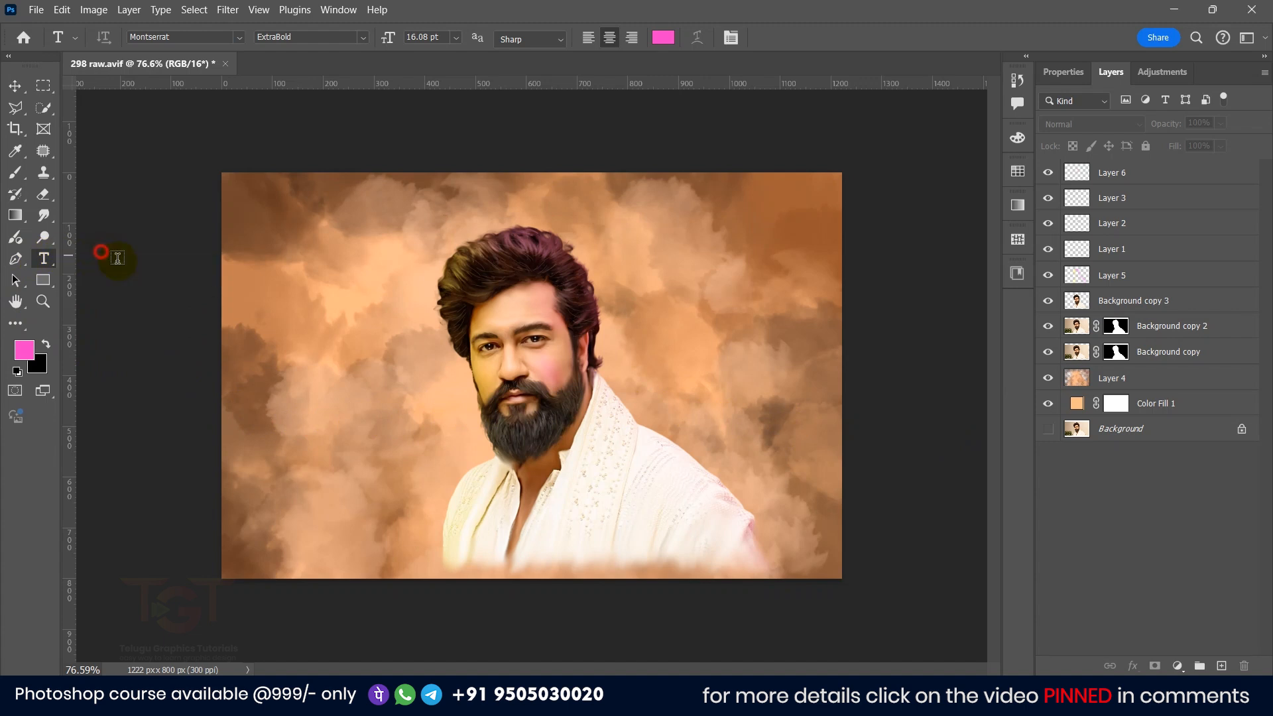
left_click(378, 394)
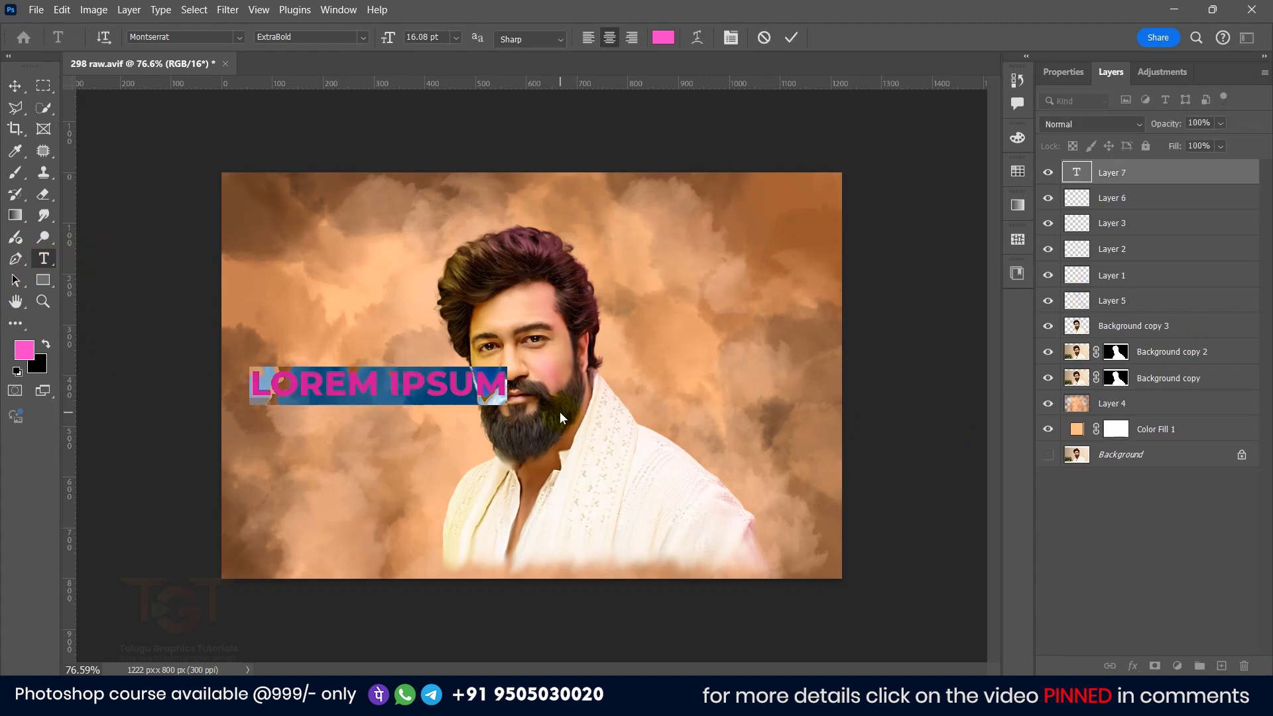
type("VICKY")
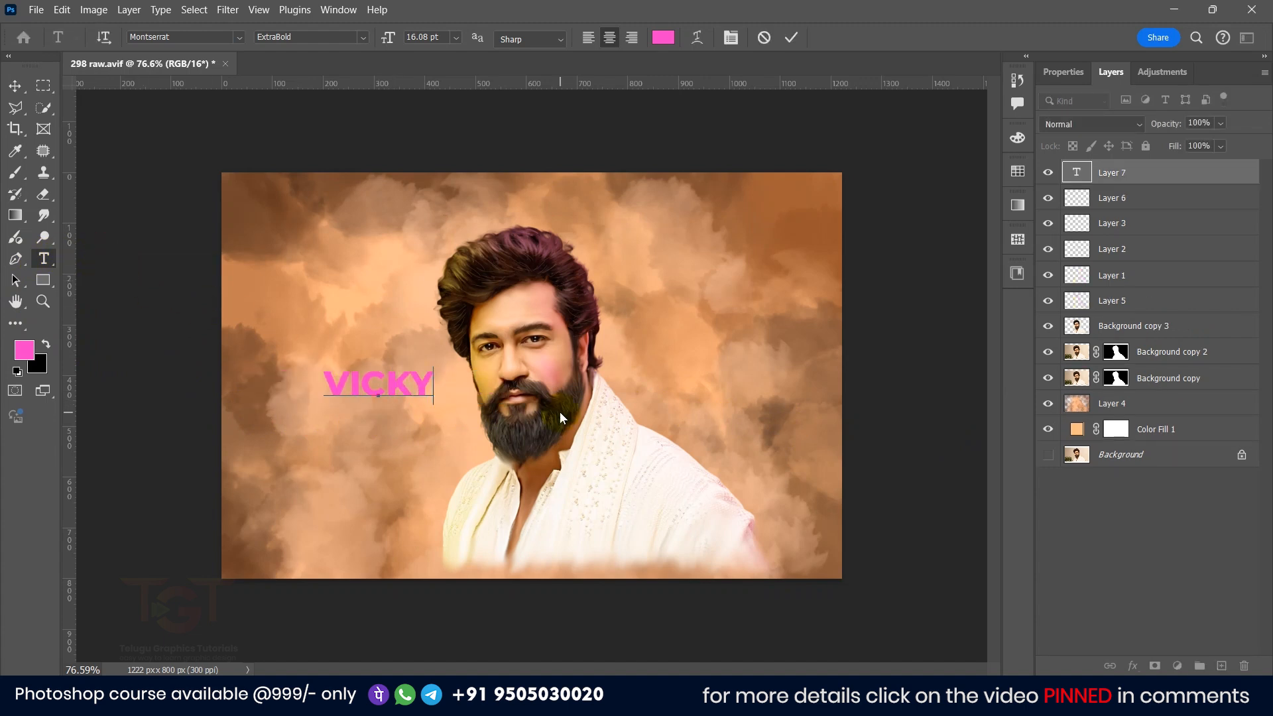
Step: Select the title text and set its colour to a dark brown sampled from the background's upper corner
key("ctrl+a")
left_click(663, 37)
left_click_drag(1002, 399, 1045, 376)
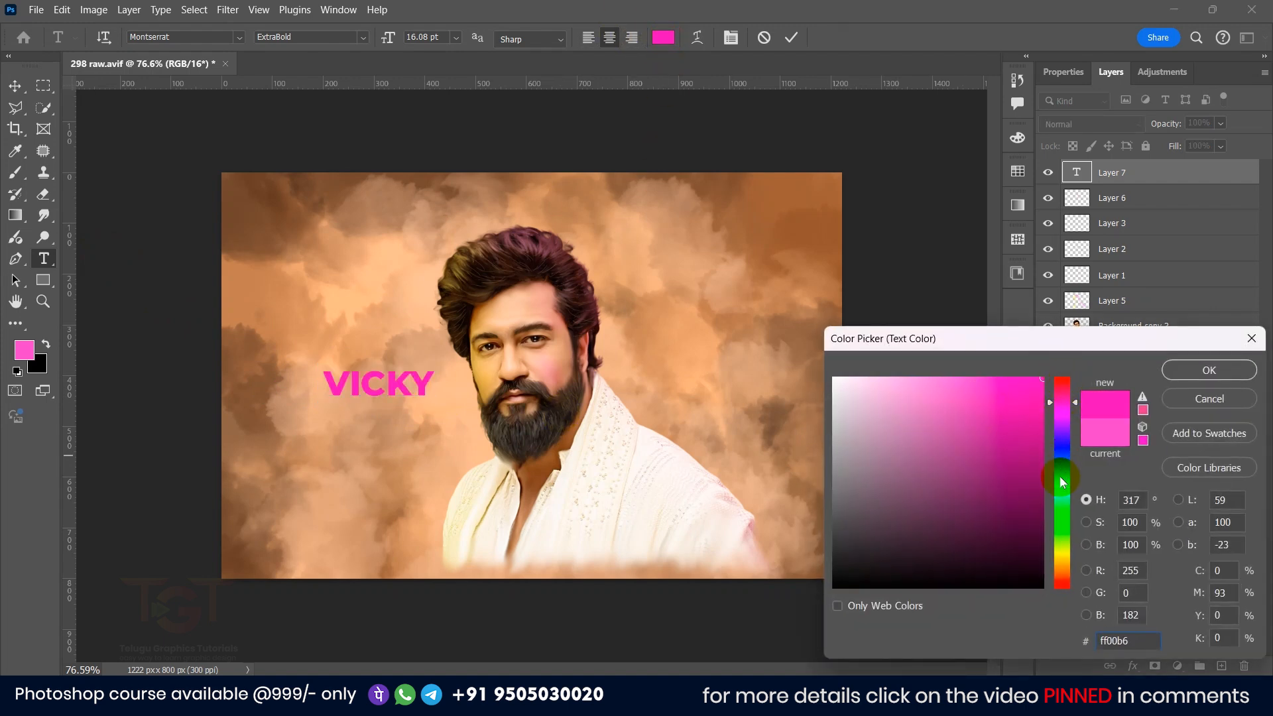
left_click(1063, 557)
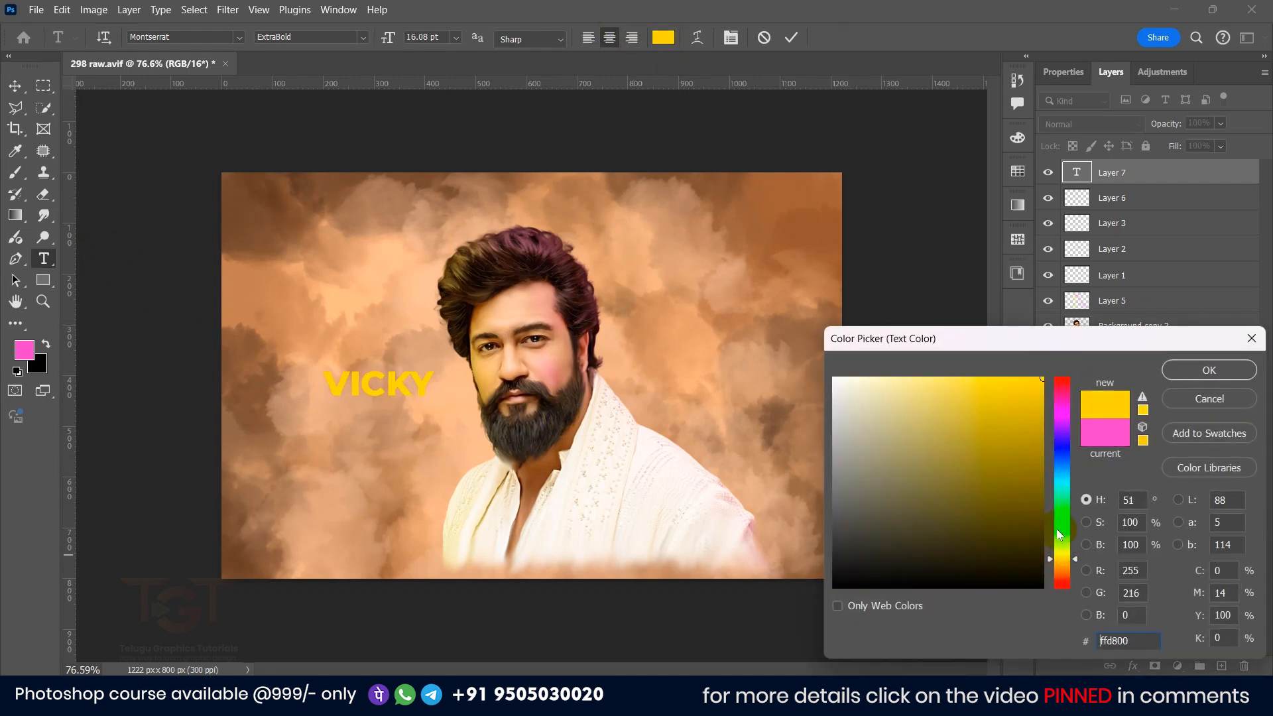
left_click(800, 177)
left_click(1208, 369)
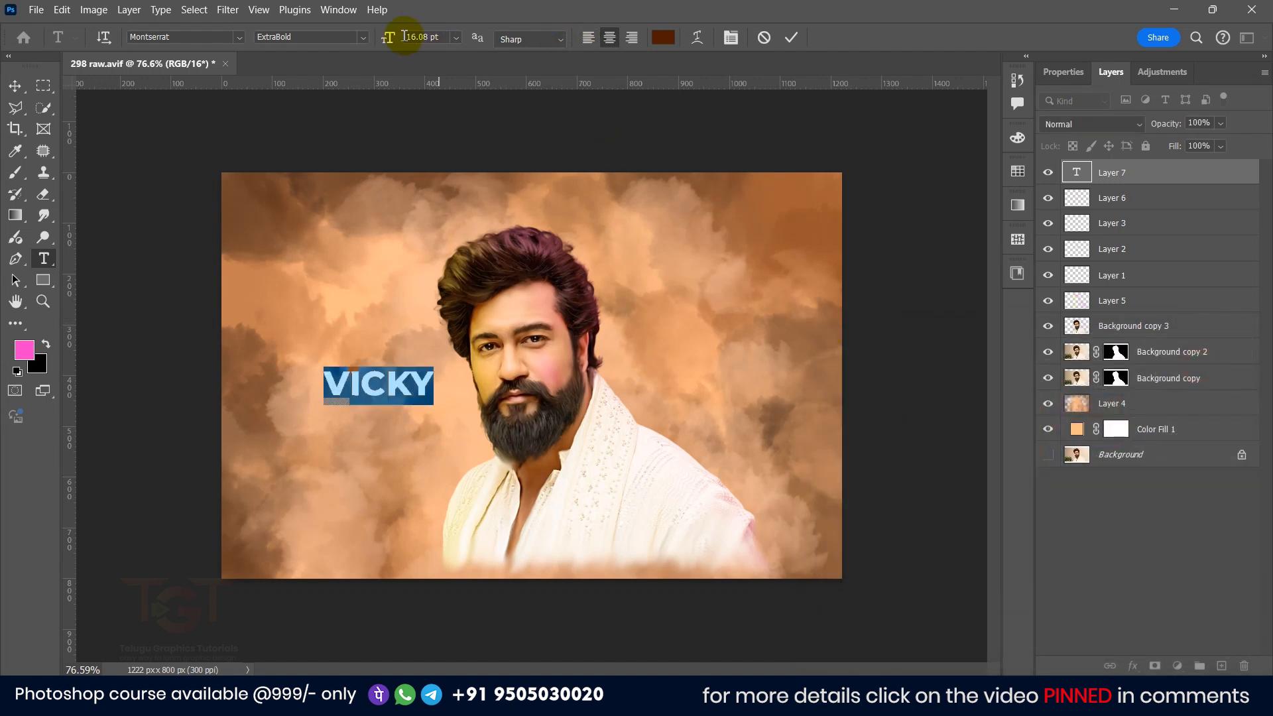
Step: Browse the handwritten fonts, set the title's font to Catalish Huntera and commit the text
left_click(1063, 73)
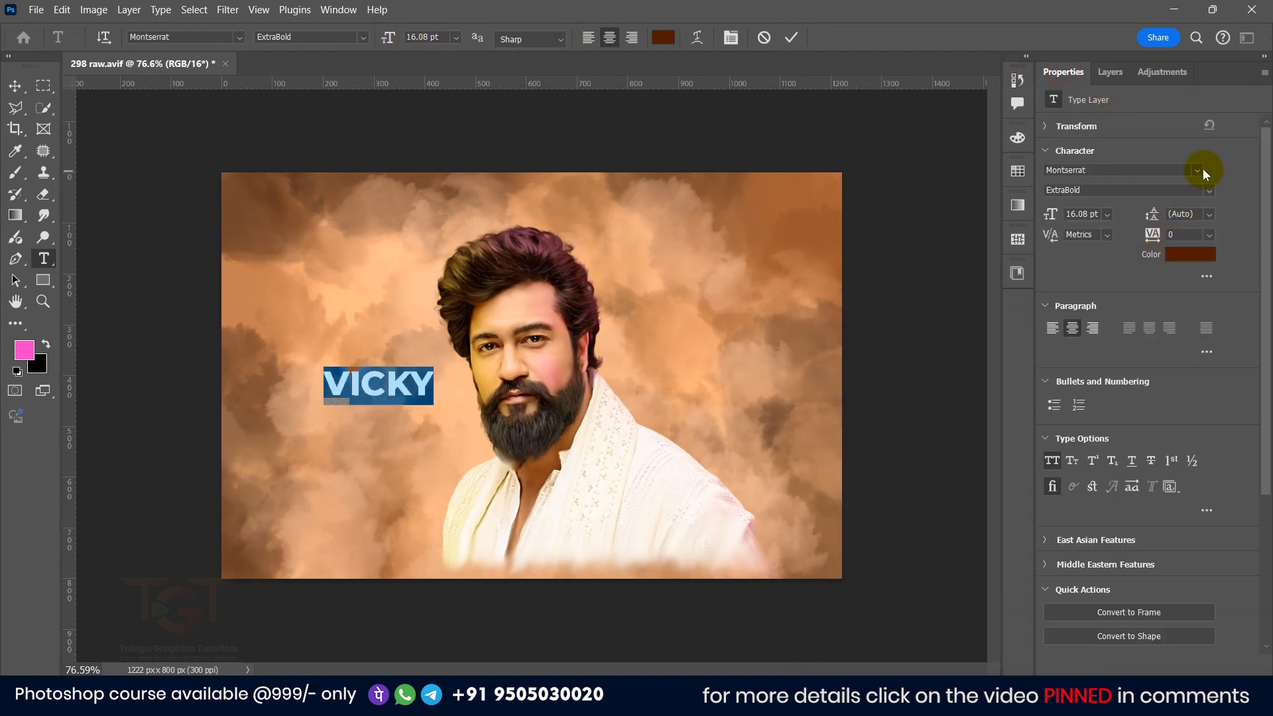
left_click(1198, 171)
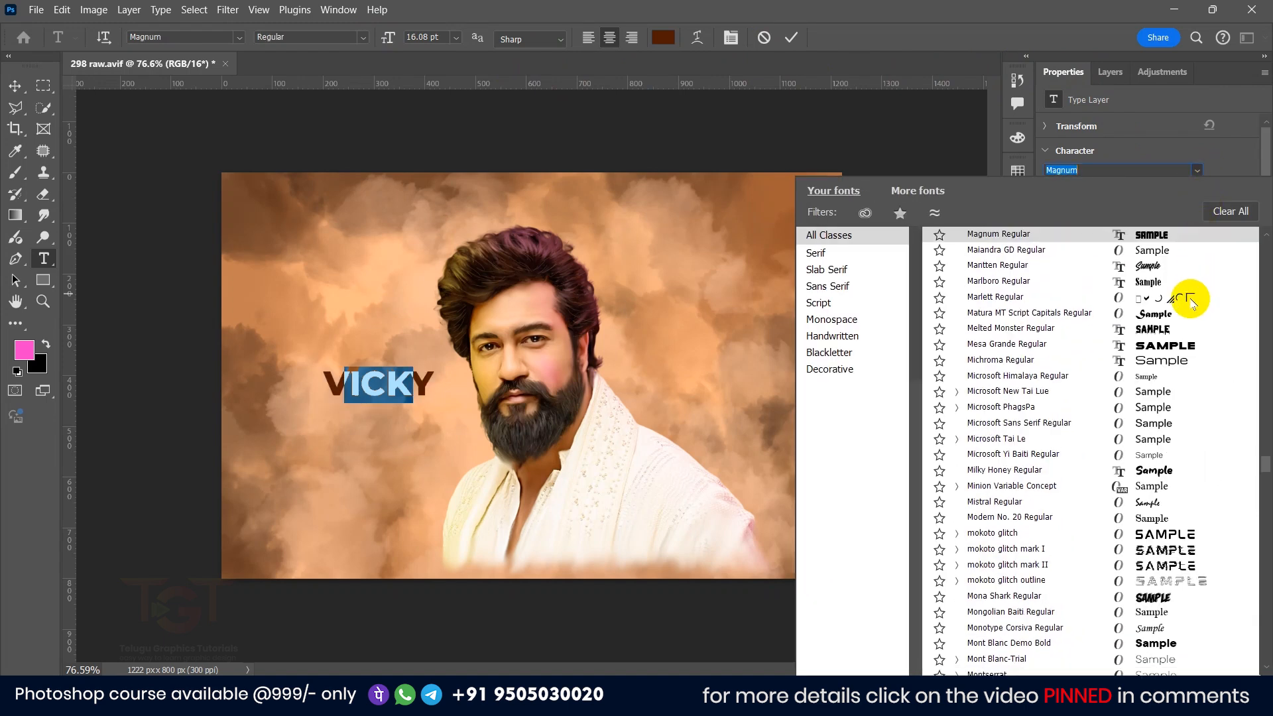
left_click(995, 267)
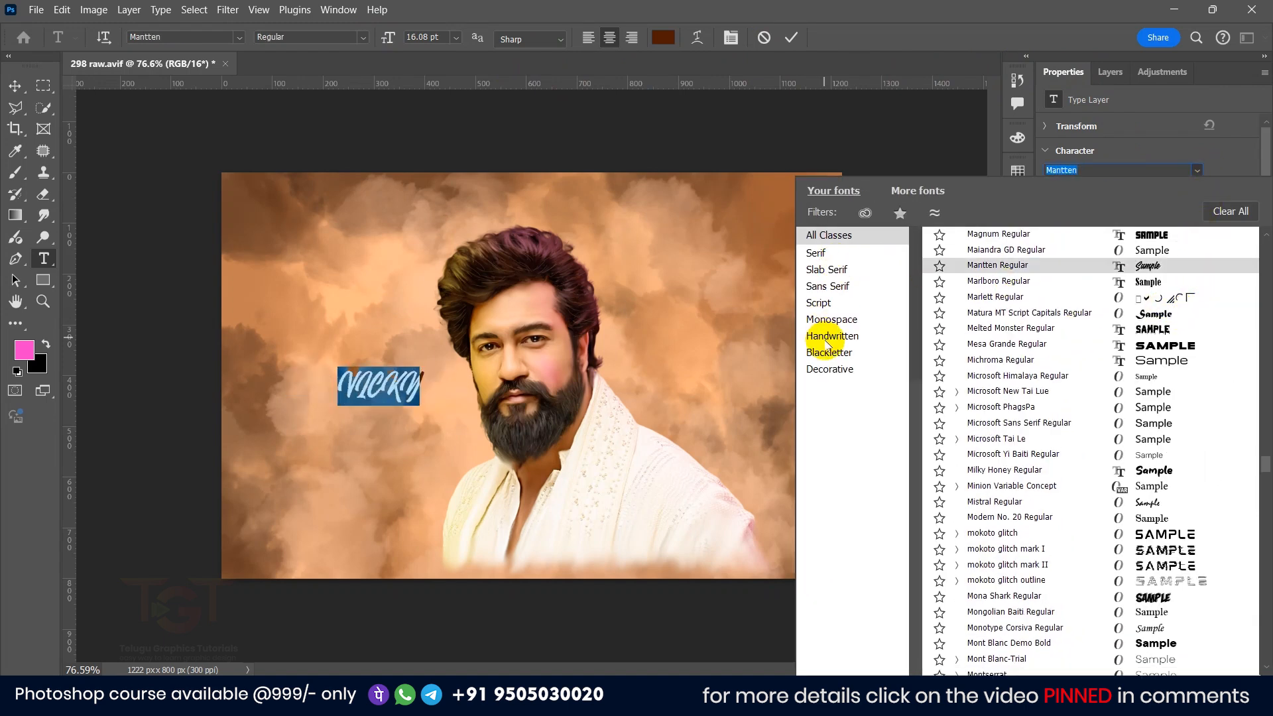
left_click(832, 337)
left_click(1092, 365)
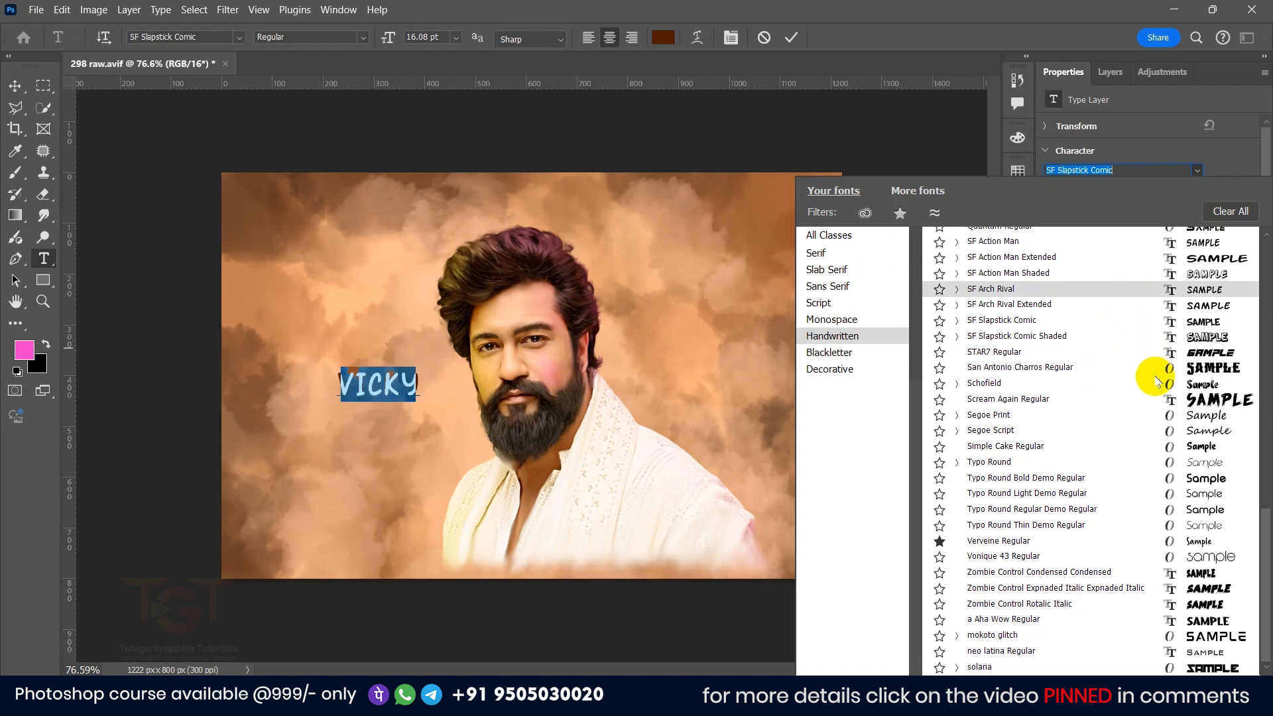
left_click(1158, 400)
left_click(1171, 431)
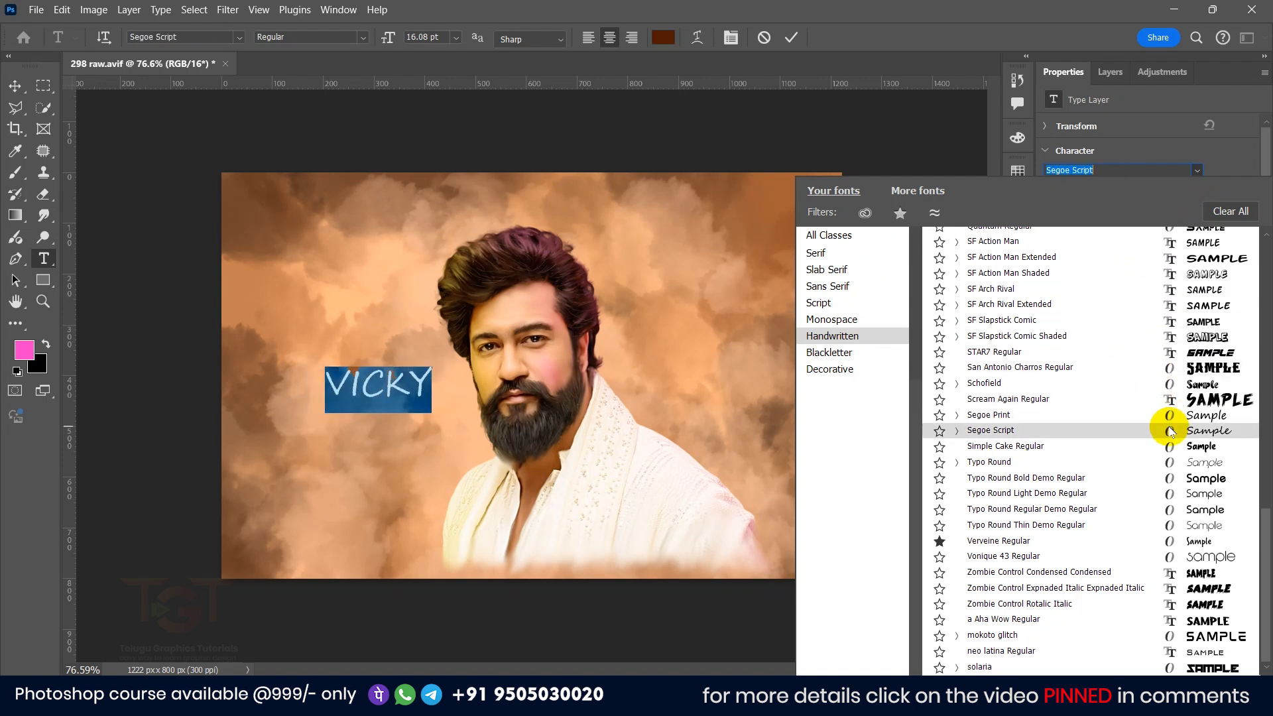
left_click(1171, 461)
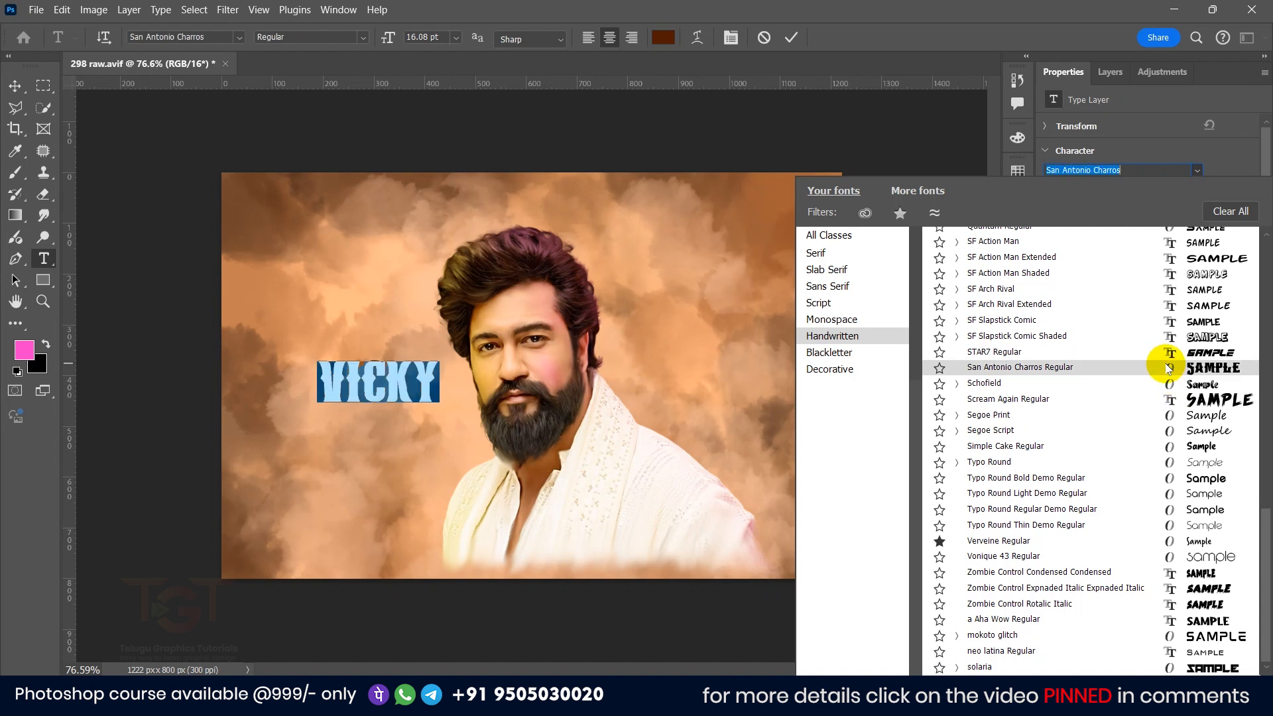
left_click(423, 393)
left_click(791, 38)
Step: Duplicate the title to the right of the face and retype the copy as Kaushal
key("v")
left_click_drag(370, 387, 709, 388)
double_click(686, 372)
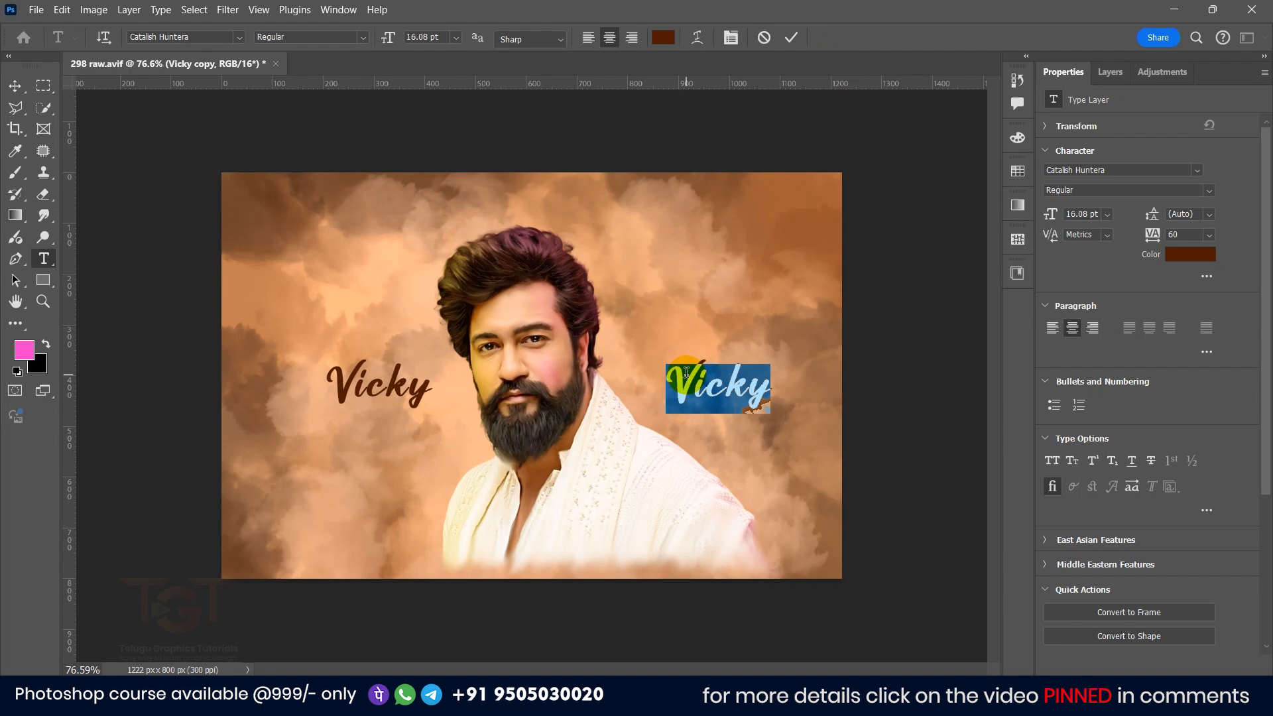
type("Kaushal")
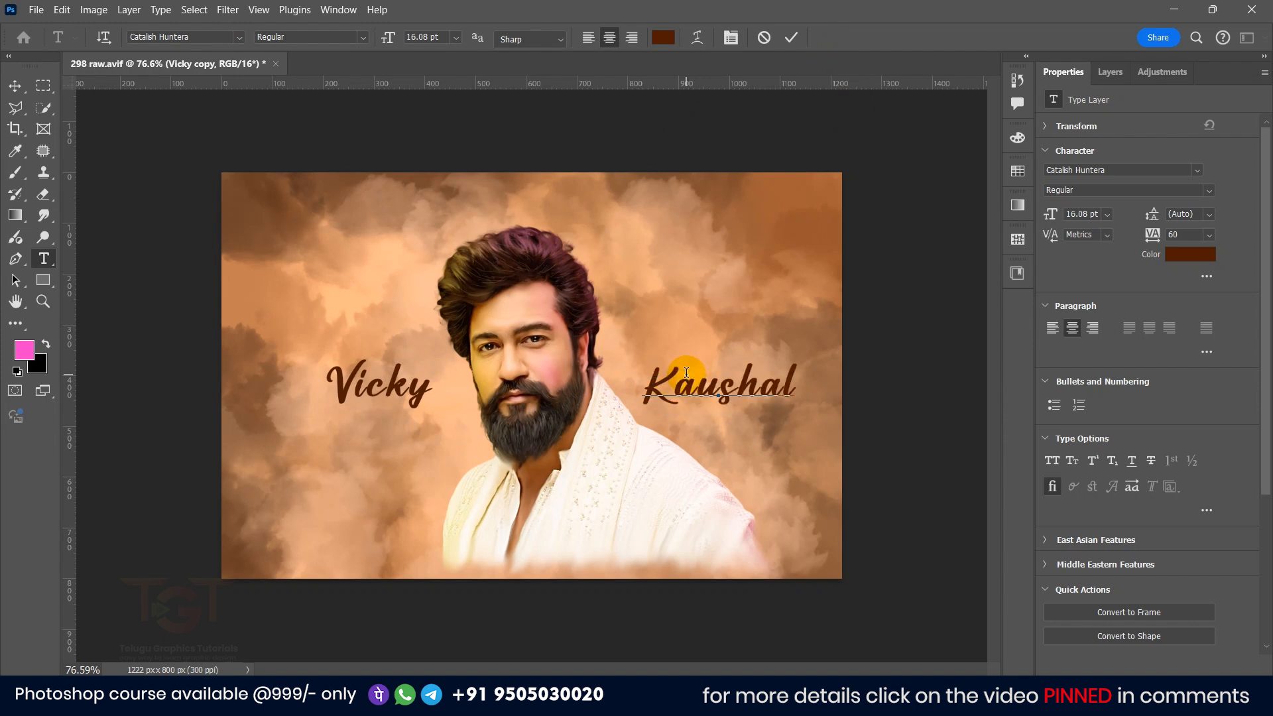
Step: Commit the text and scale both name layers up to about 117%
left_click(791, 38)
key("v")
left_click(400, 380, "shift")
mouse_move(325, 361)
left_mouse_down()
mouse_move(244, 344)
mouse_move(327, 375)
left_mouse_up()
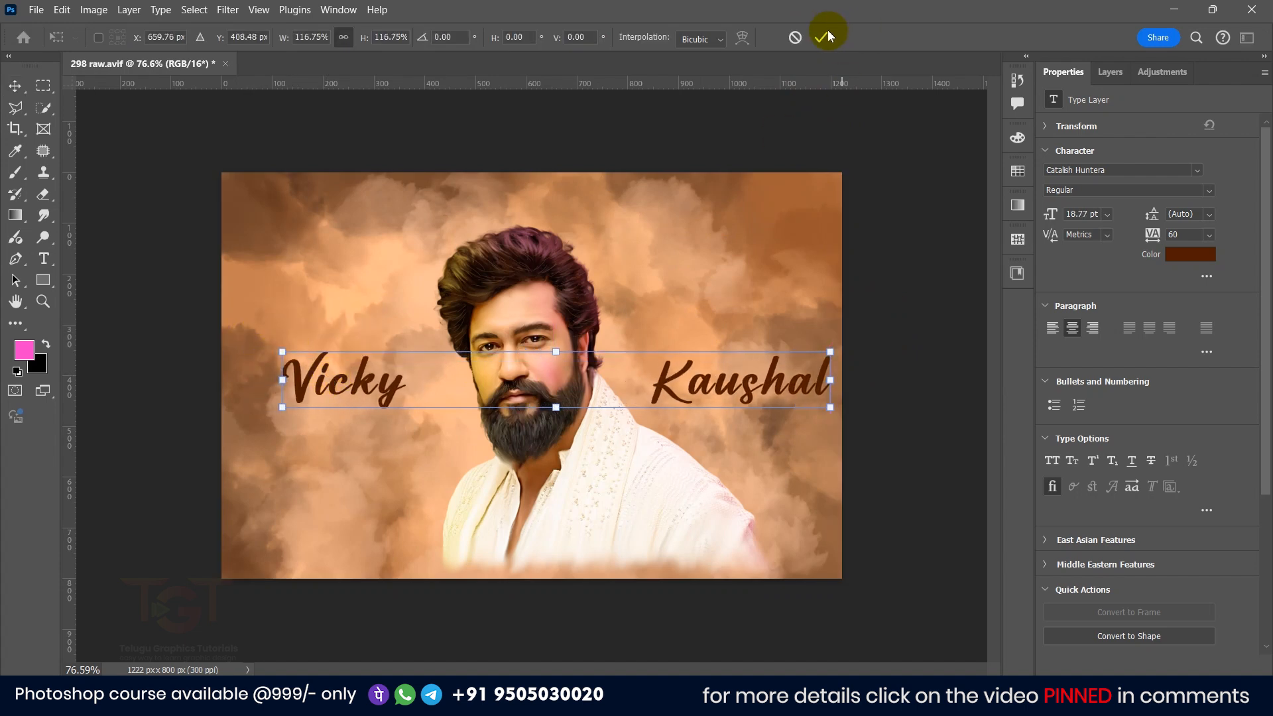
left_click(941, 189)
Step: Shift Kaushal slightly left and Vicky slightly right, closer to the face
left_click_drag(731, 383, 715, 383)
left_click(165, 300)
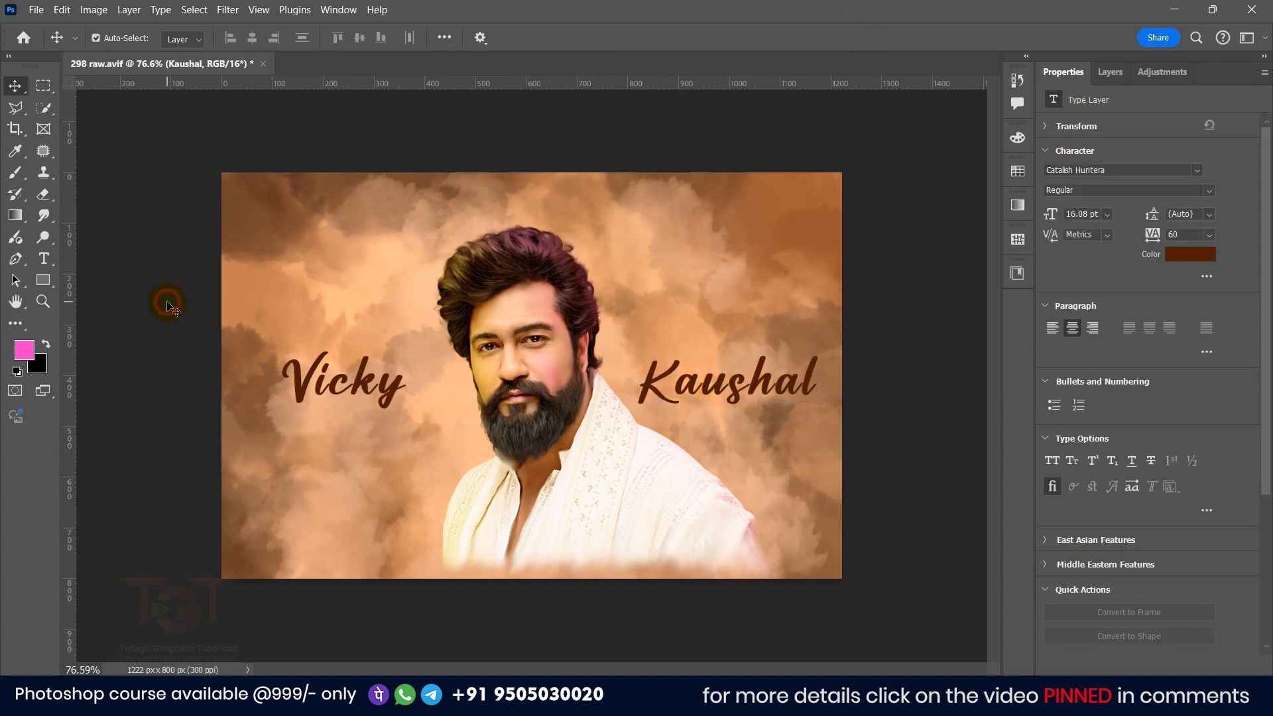
left_click_drag(296, 380, 327, 380)
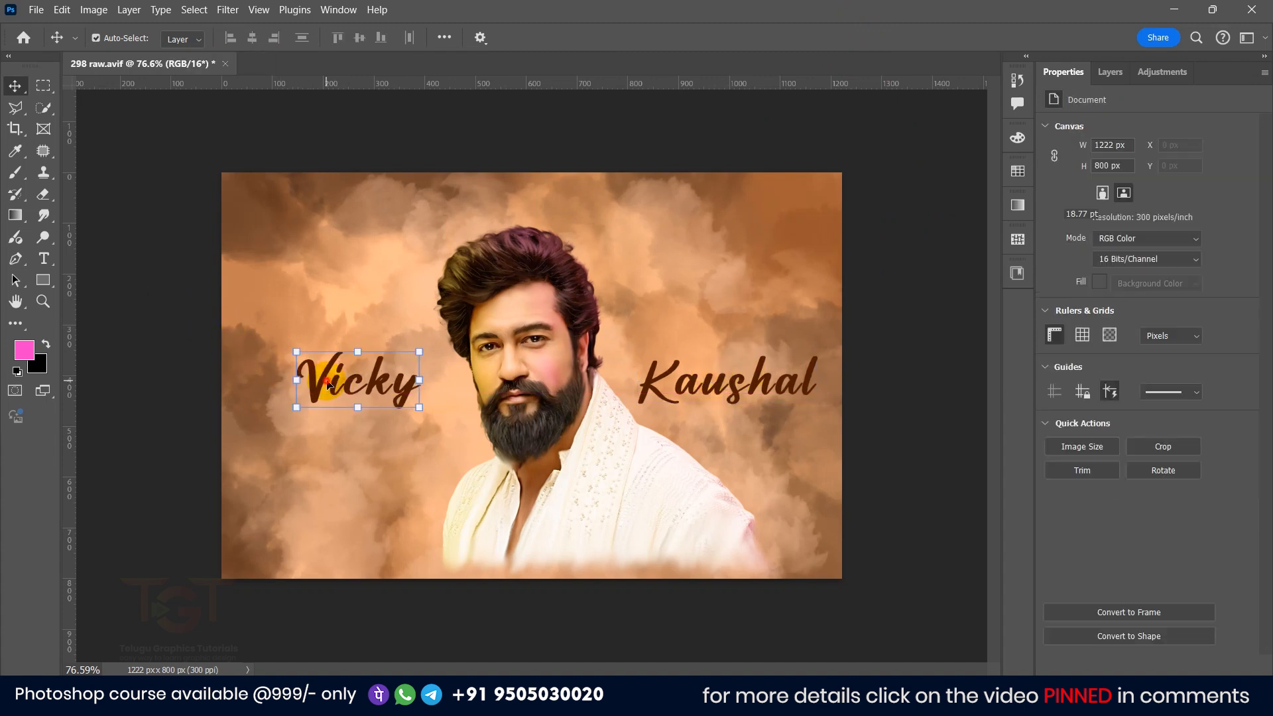
left_click(186, 343)
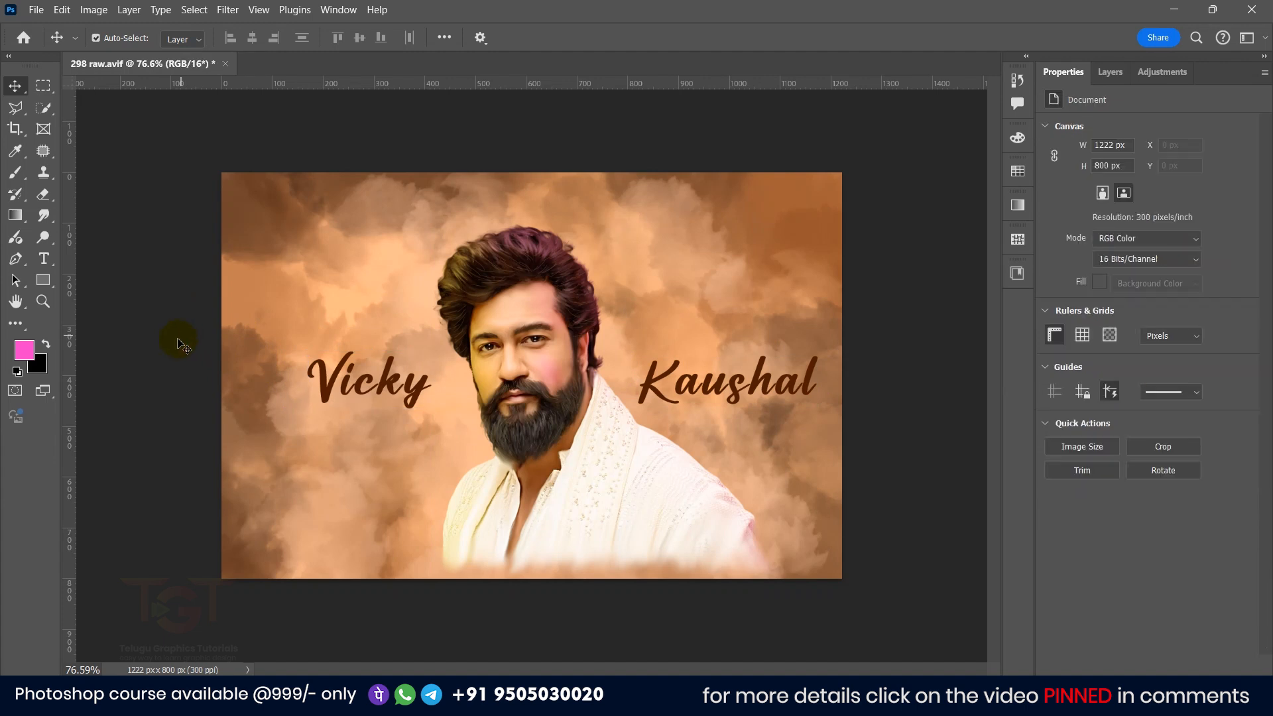